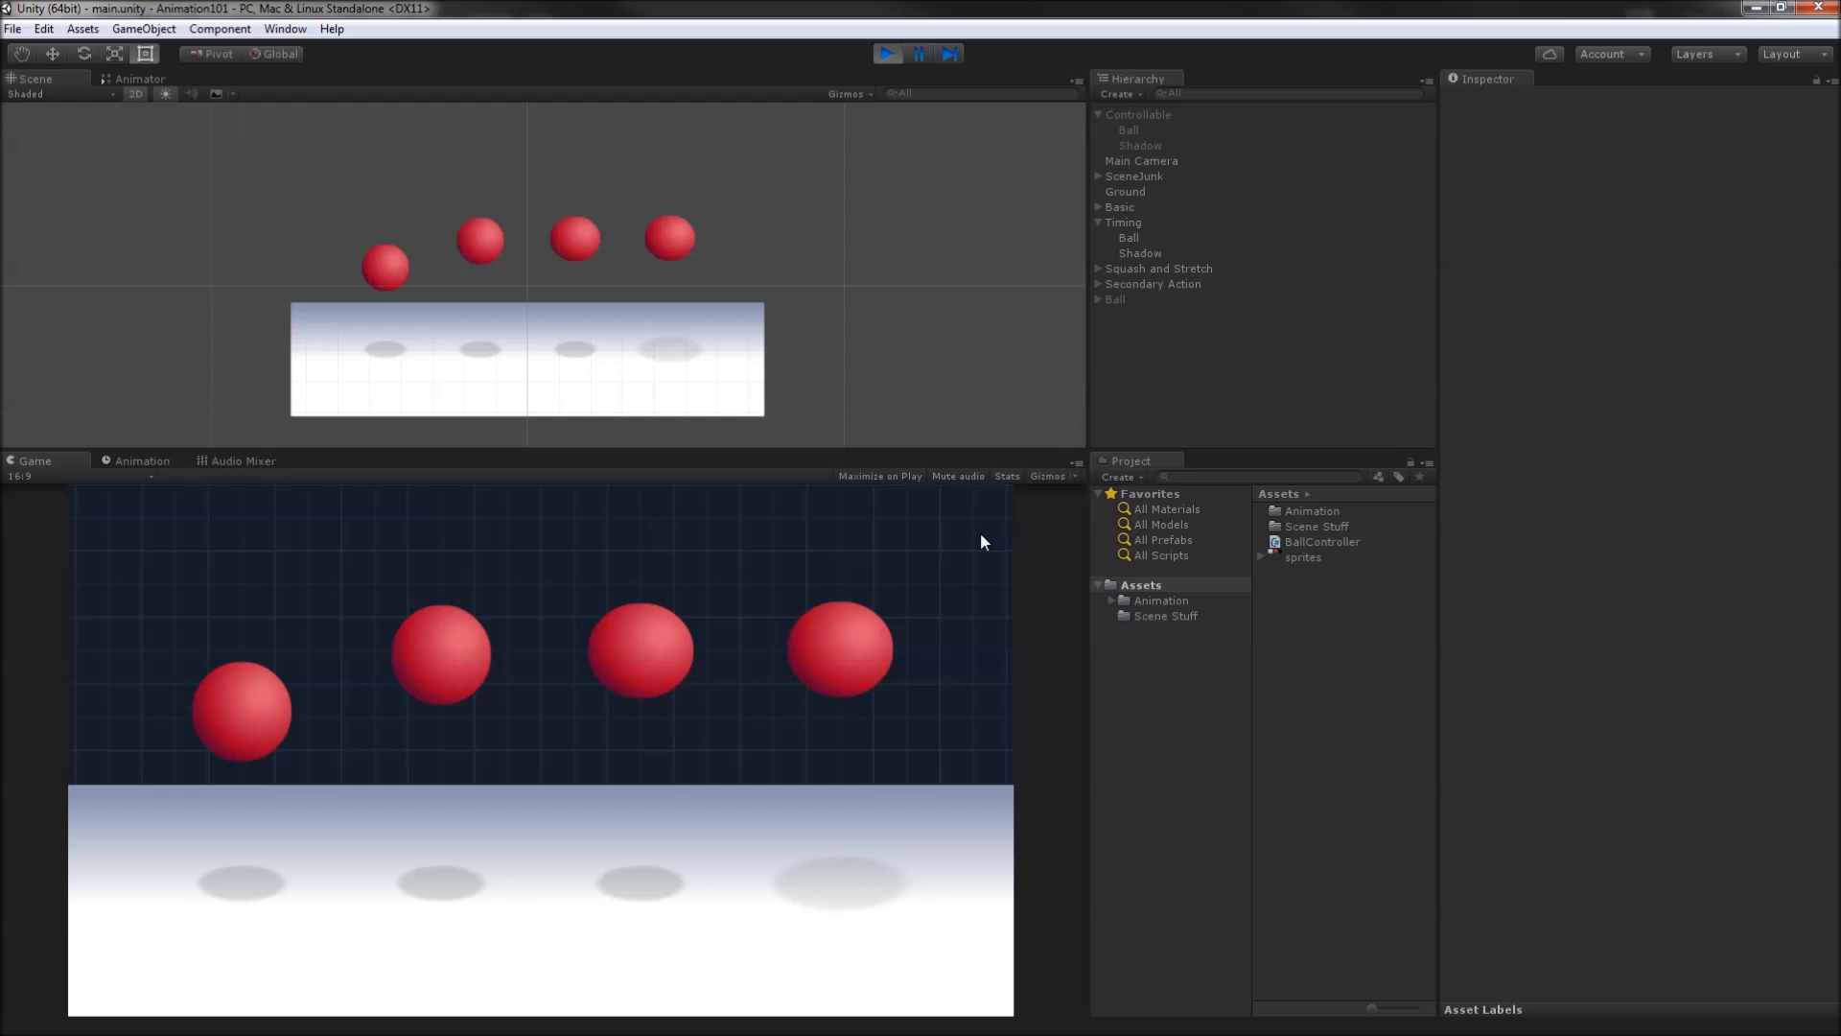
Collapse the Timing and Controllable groups in the scene hierarchy
{"action": "left_click", "coordinate": [1098, 222]}
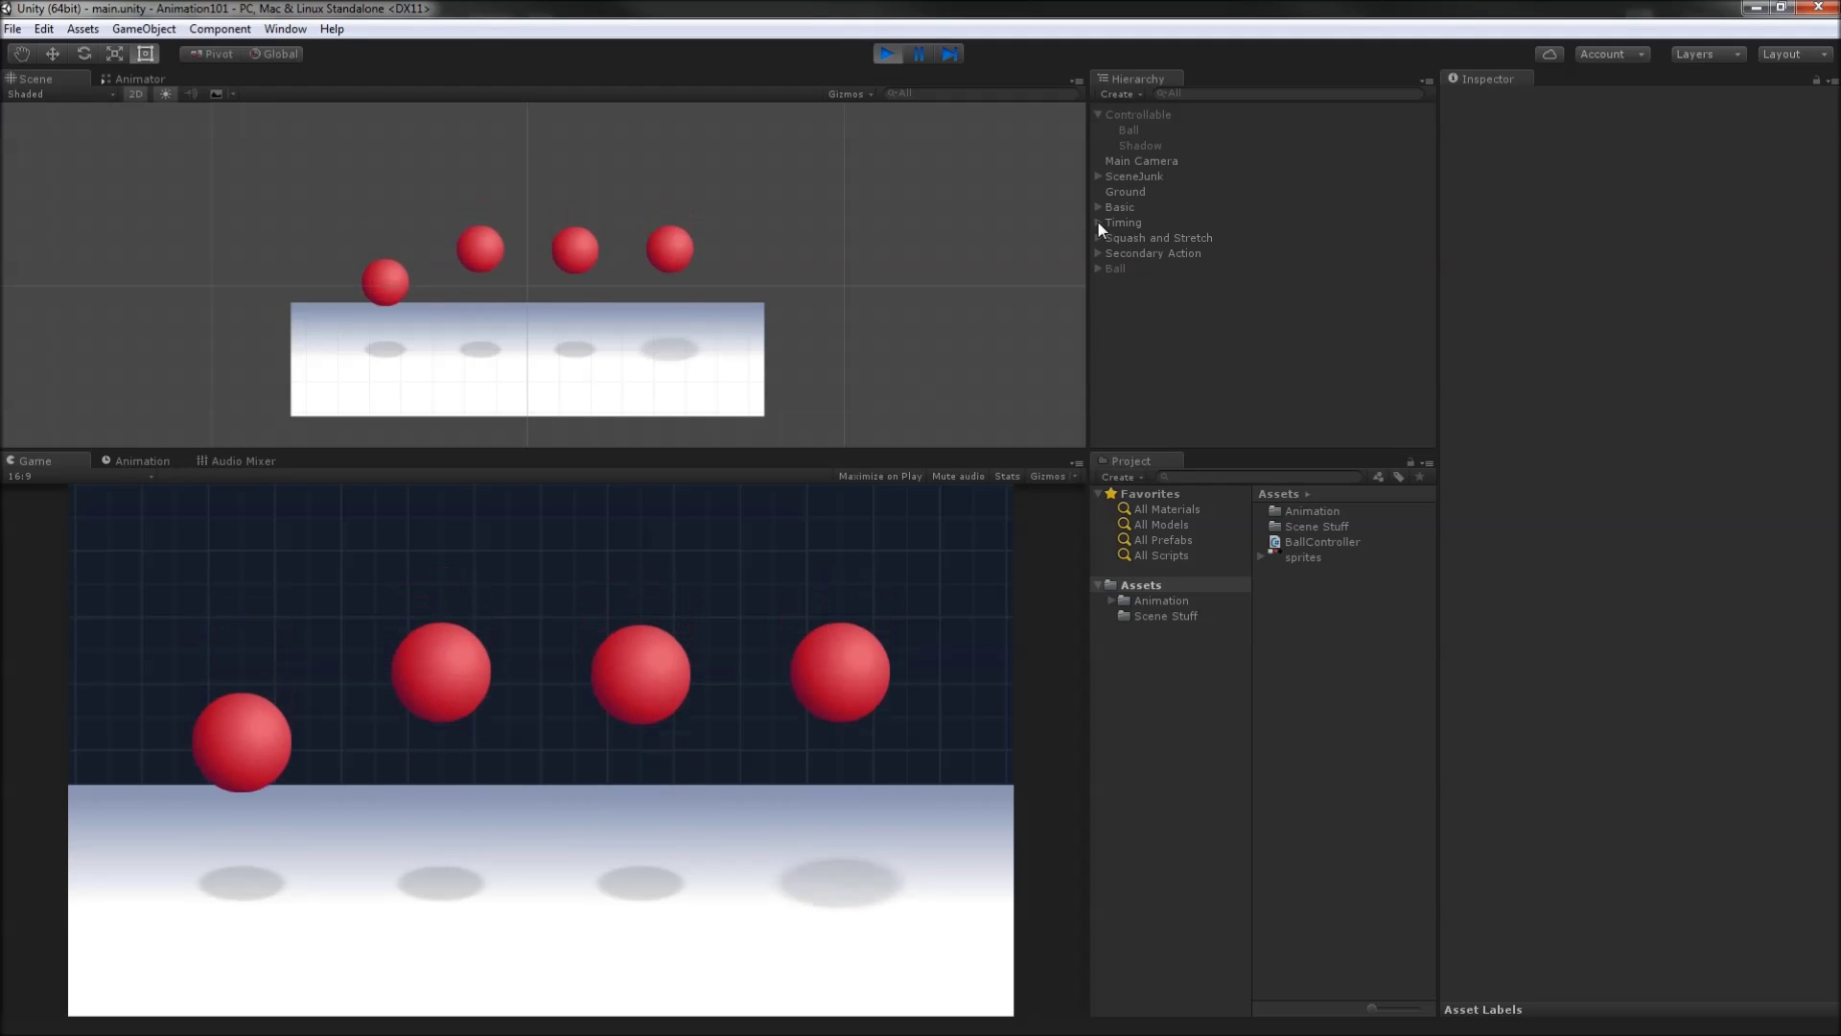
{"action": "left_click", "coordinate": [1099, 114]}
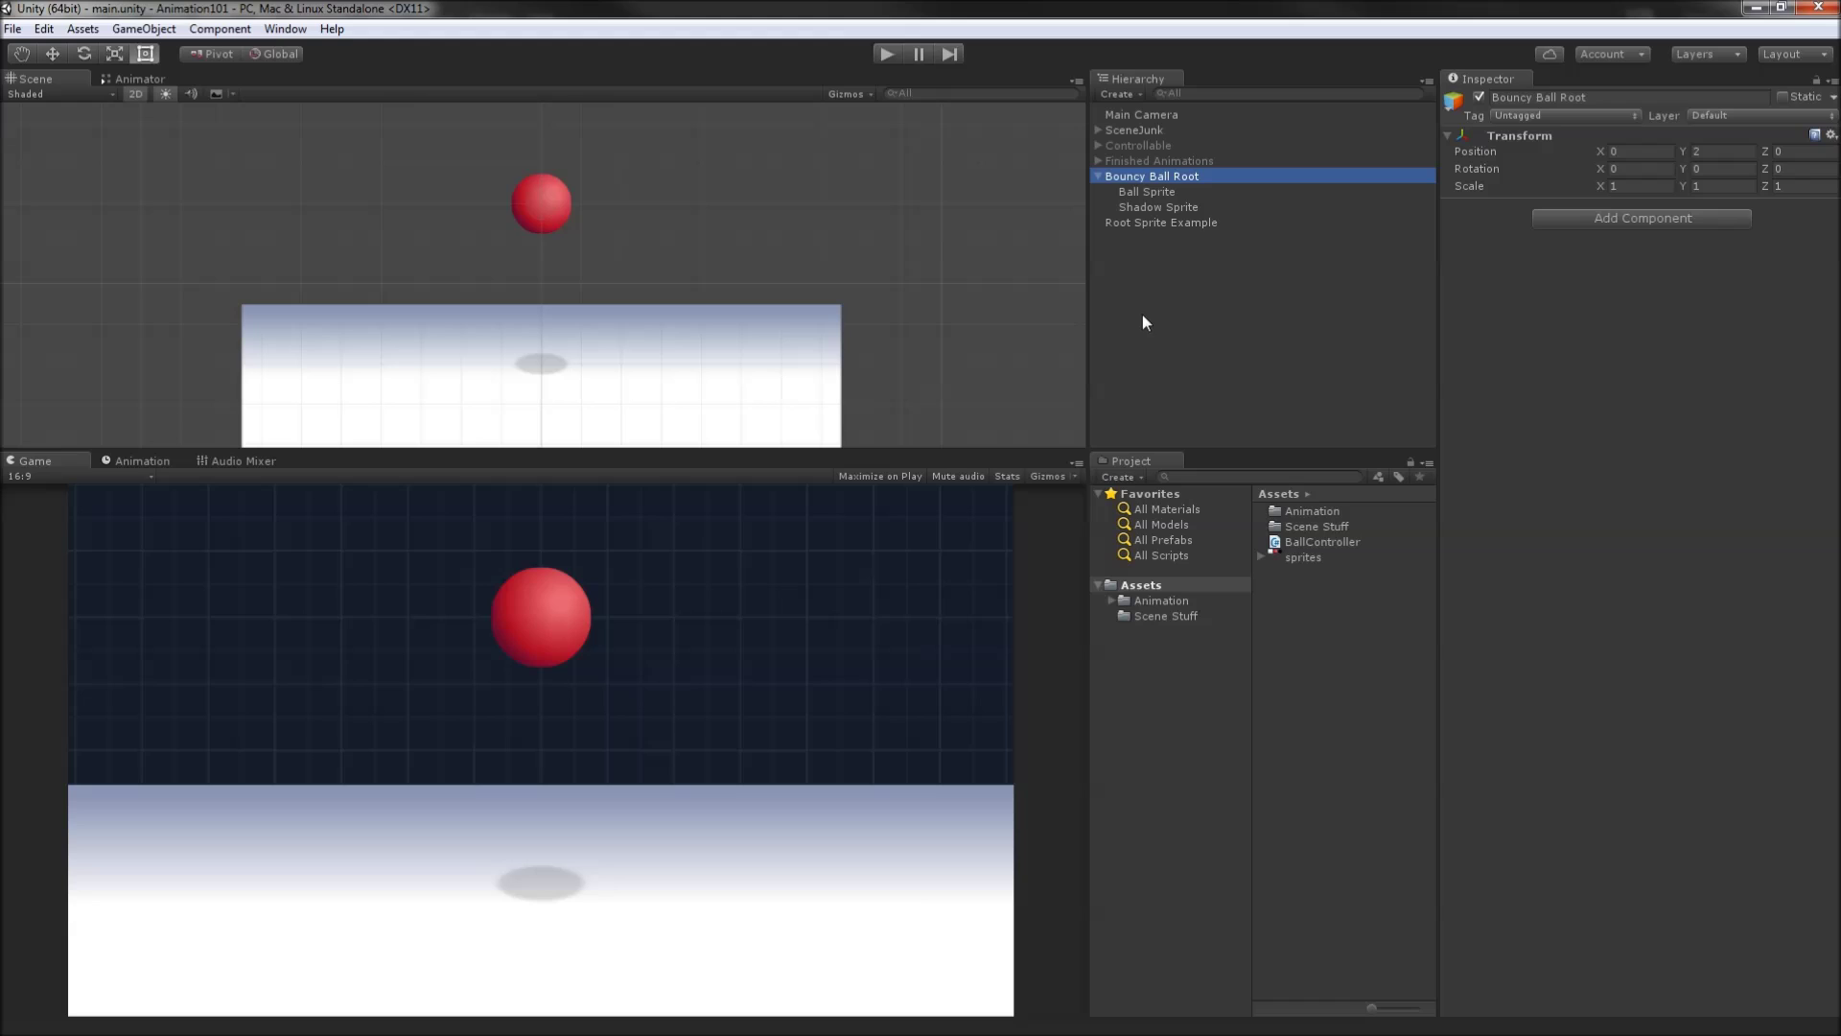
Inspect the Ball Sprite and Shadow Sprite children of Bouncy Ball Root
{"action": "left_click", "coordinate": [1160, 190]}
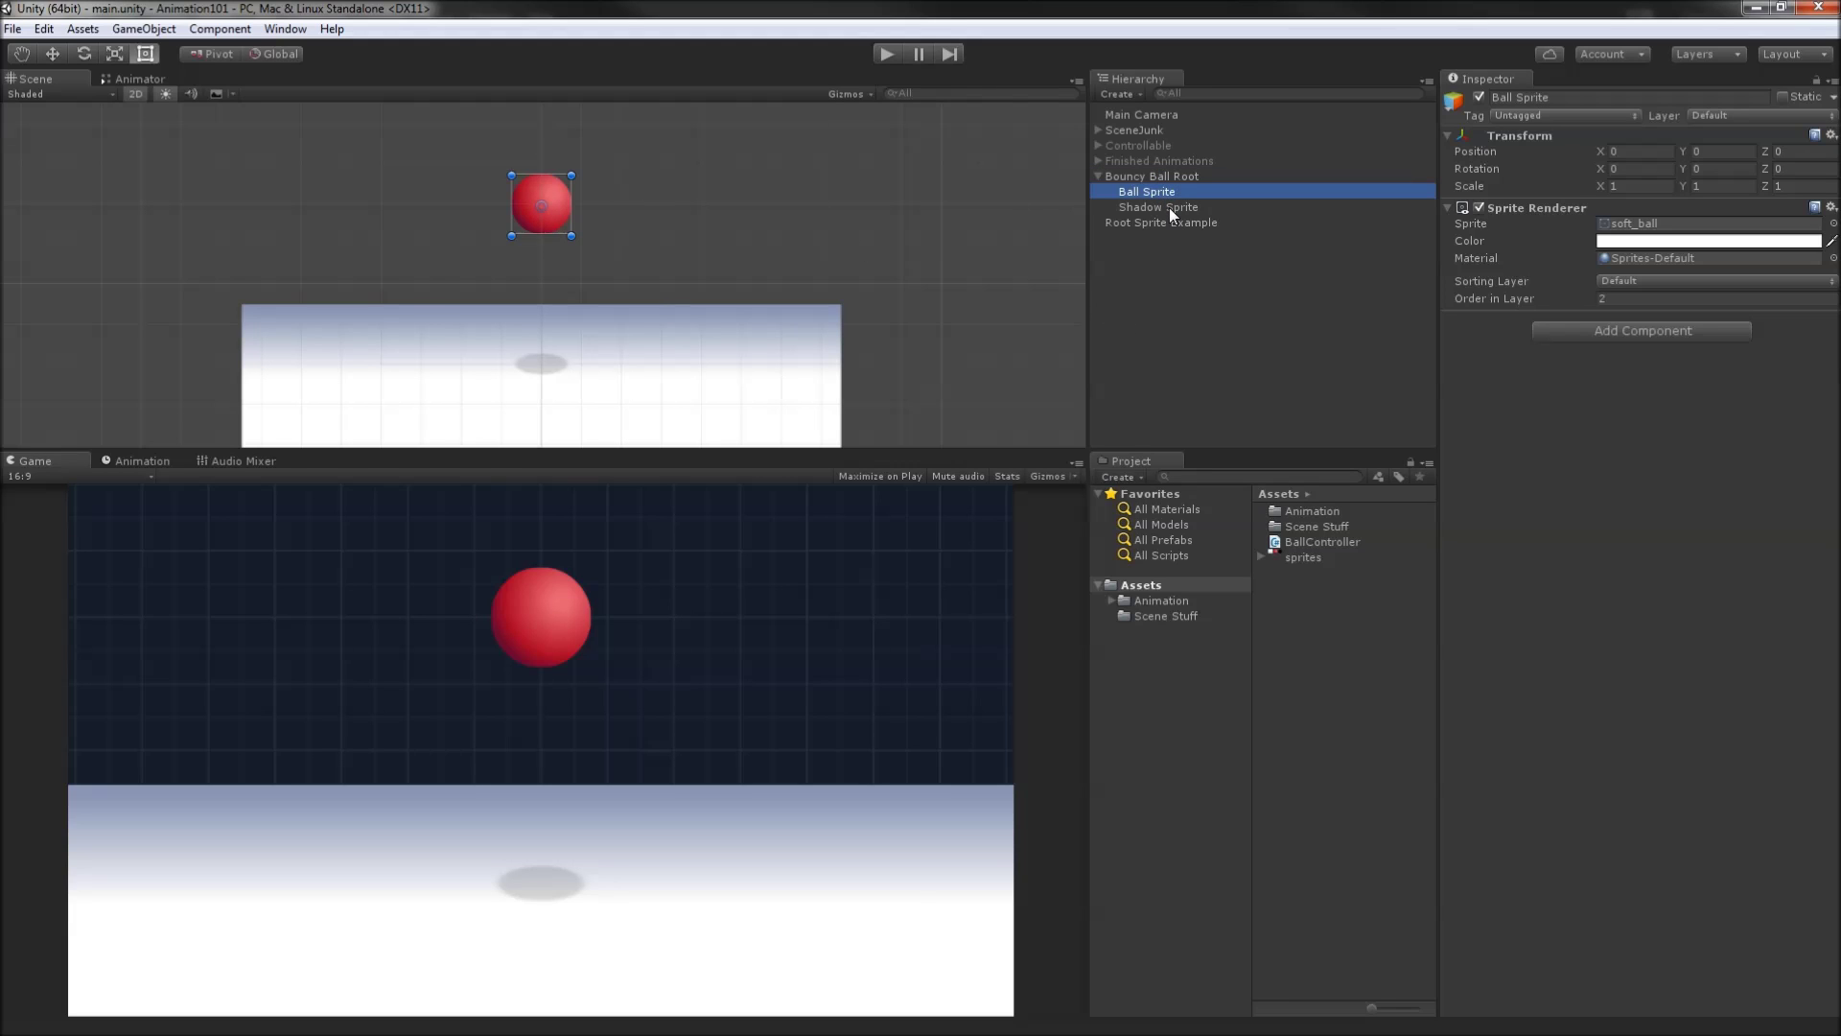
{"action": "left_click", "coordinate": [1169, 207]}
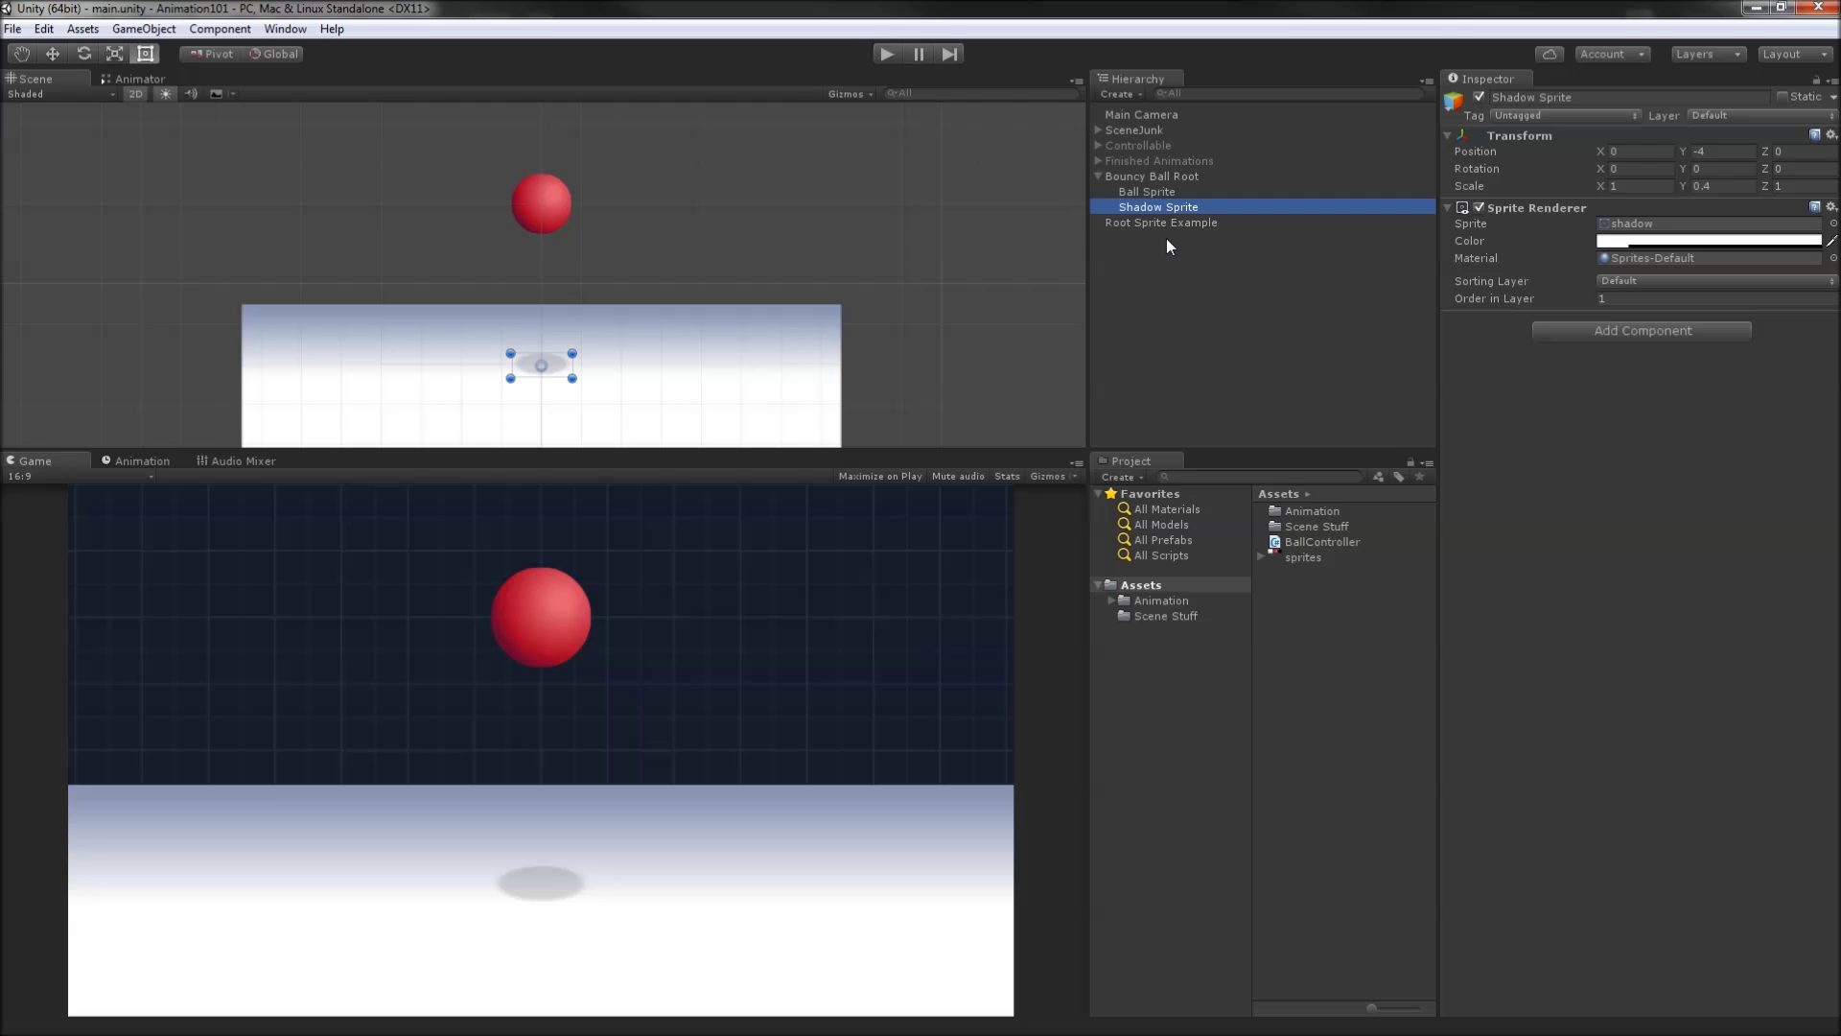
Try moving the Root Sprite Example object away from the bouncy ball in the scene
{"action": "left_click", "coordinate": [1164, 222]}
{"action": "key", "text": "w"}
{"action": "left_click_drag", "start_coordinate": [540, 203], "coordinate": [676, 182]}
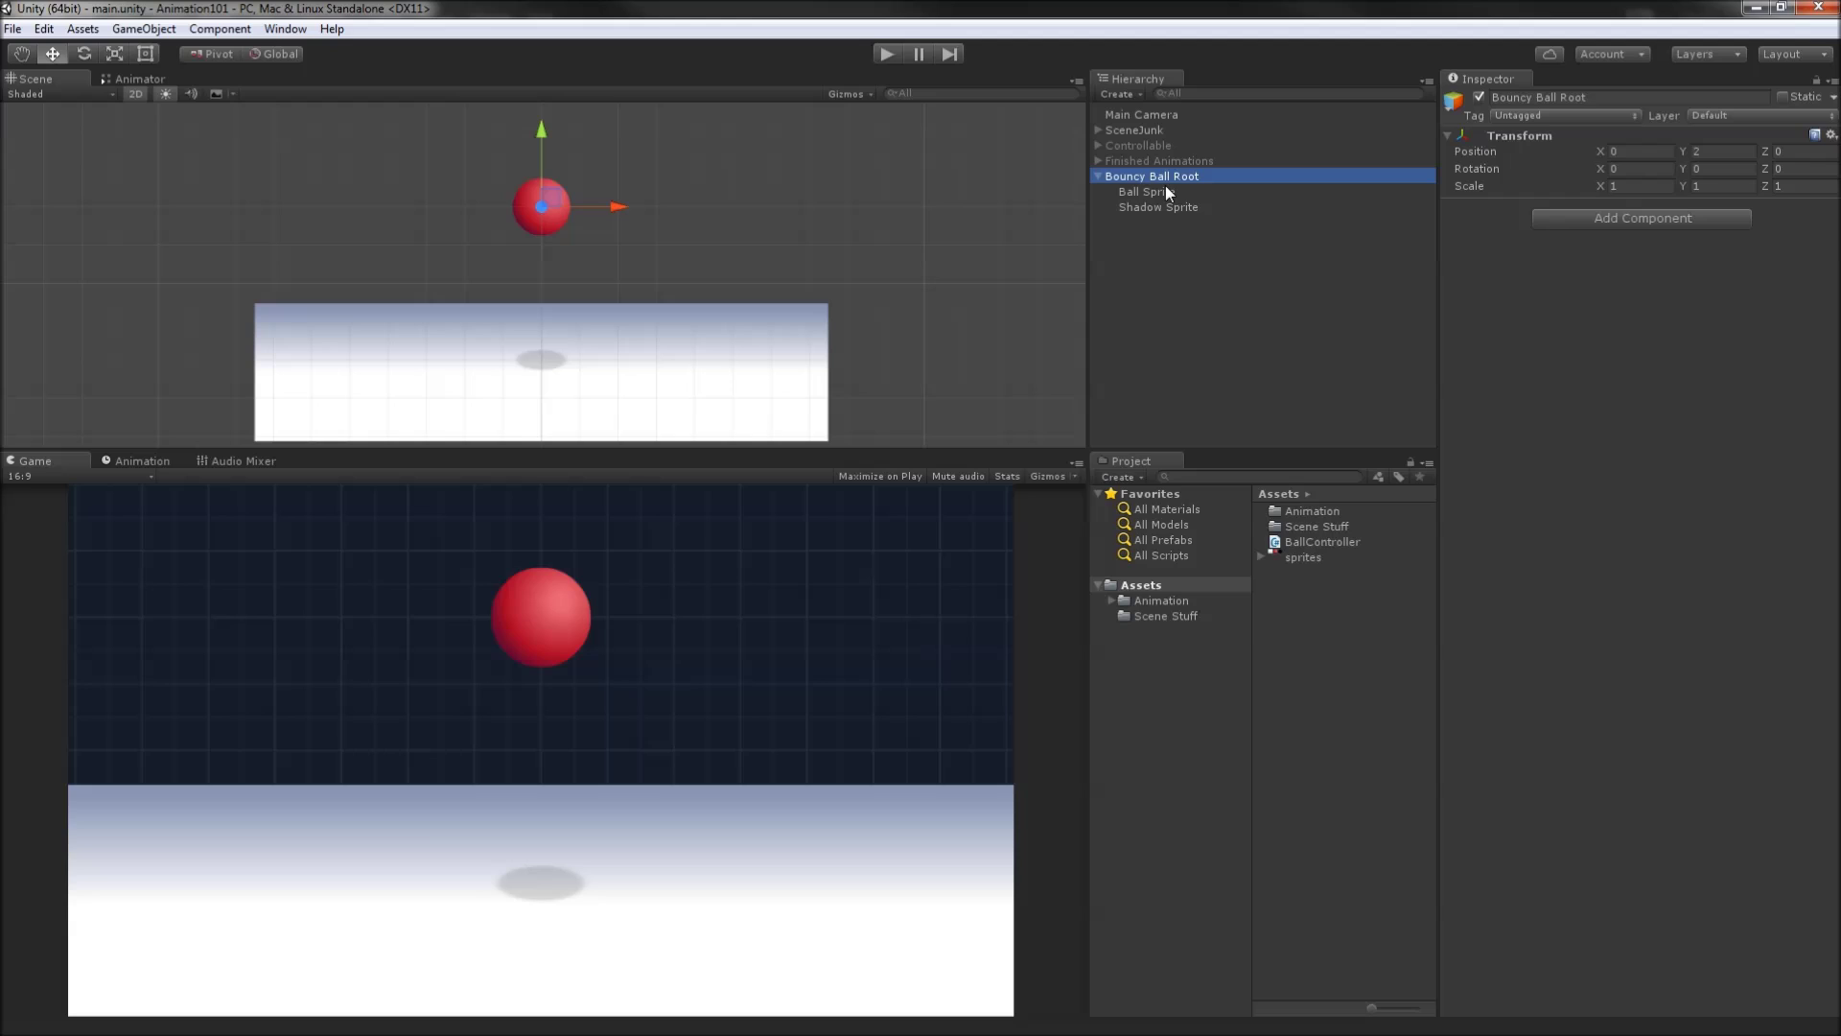
Create an animation clip named my_animation for Bouncy Ball Root in the Assets folder
{"action": "left_click", "coordinate": [119, 460]}
{"action": "left_click", "coordinate": [677, 772]}
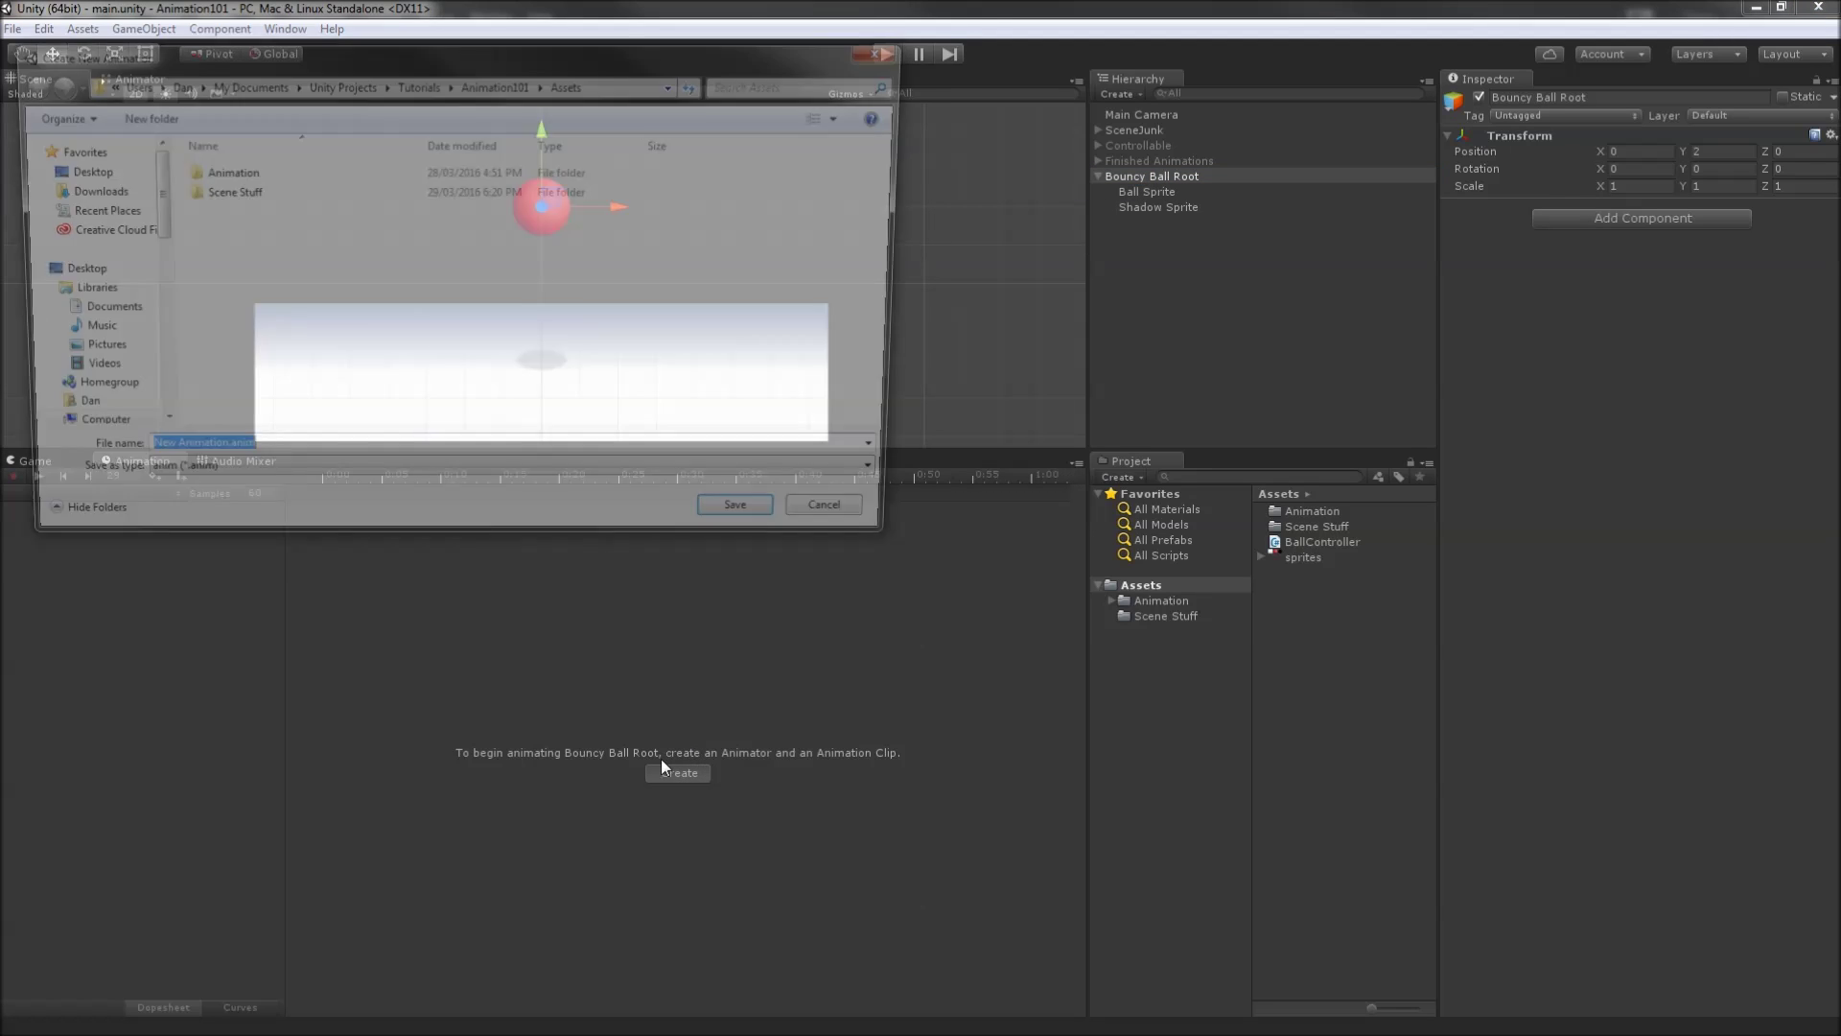
{"action": "type", "text": "my_animation"}
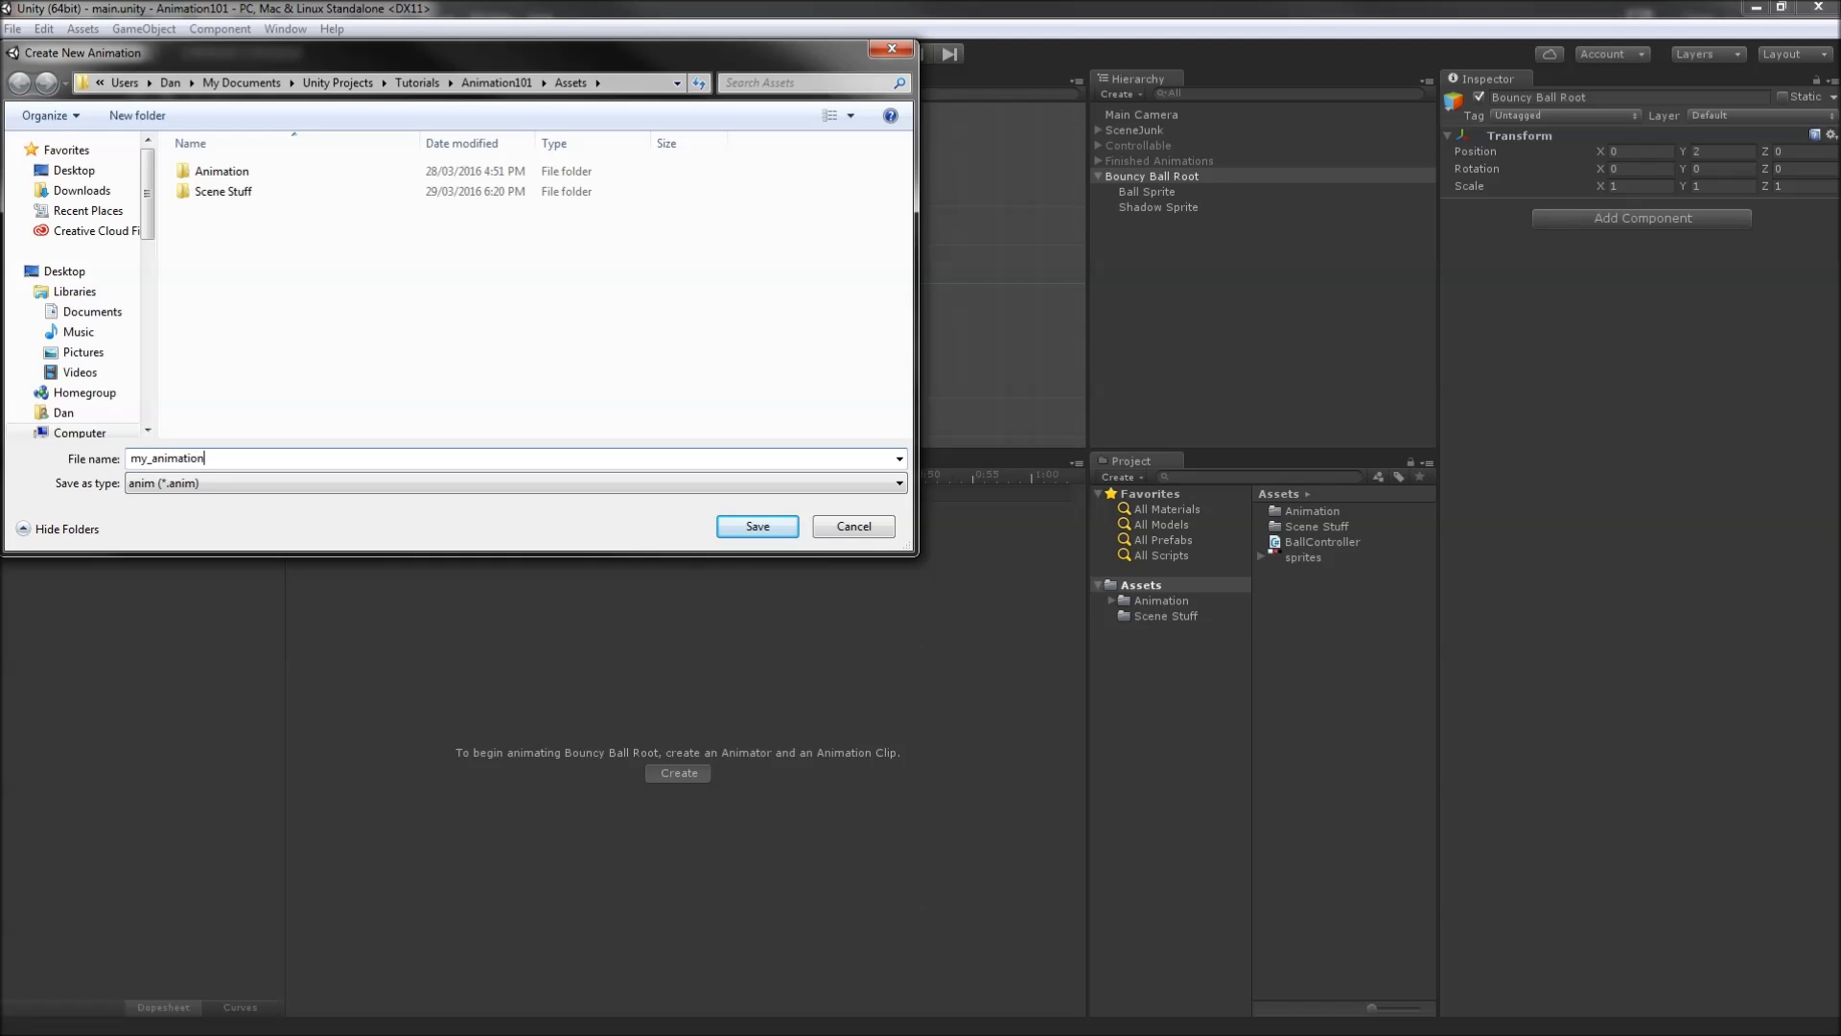
{"action": "key", "text": "Return"}
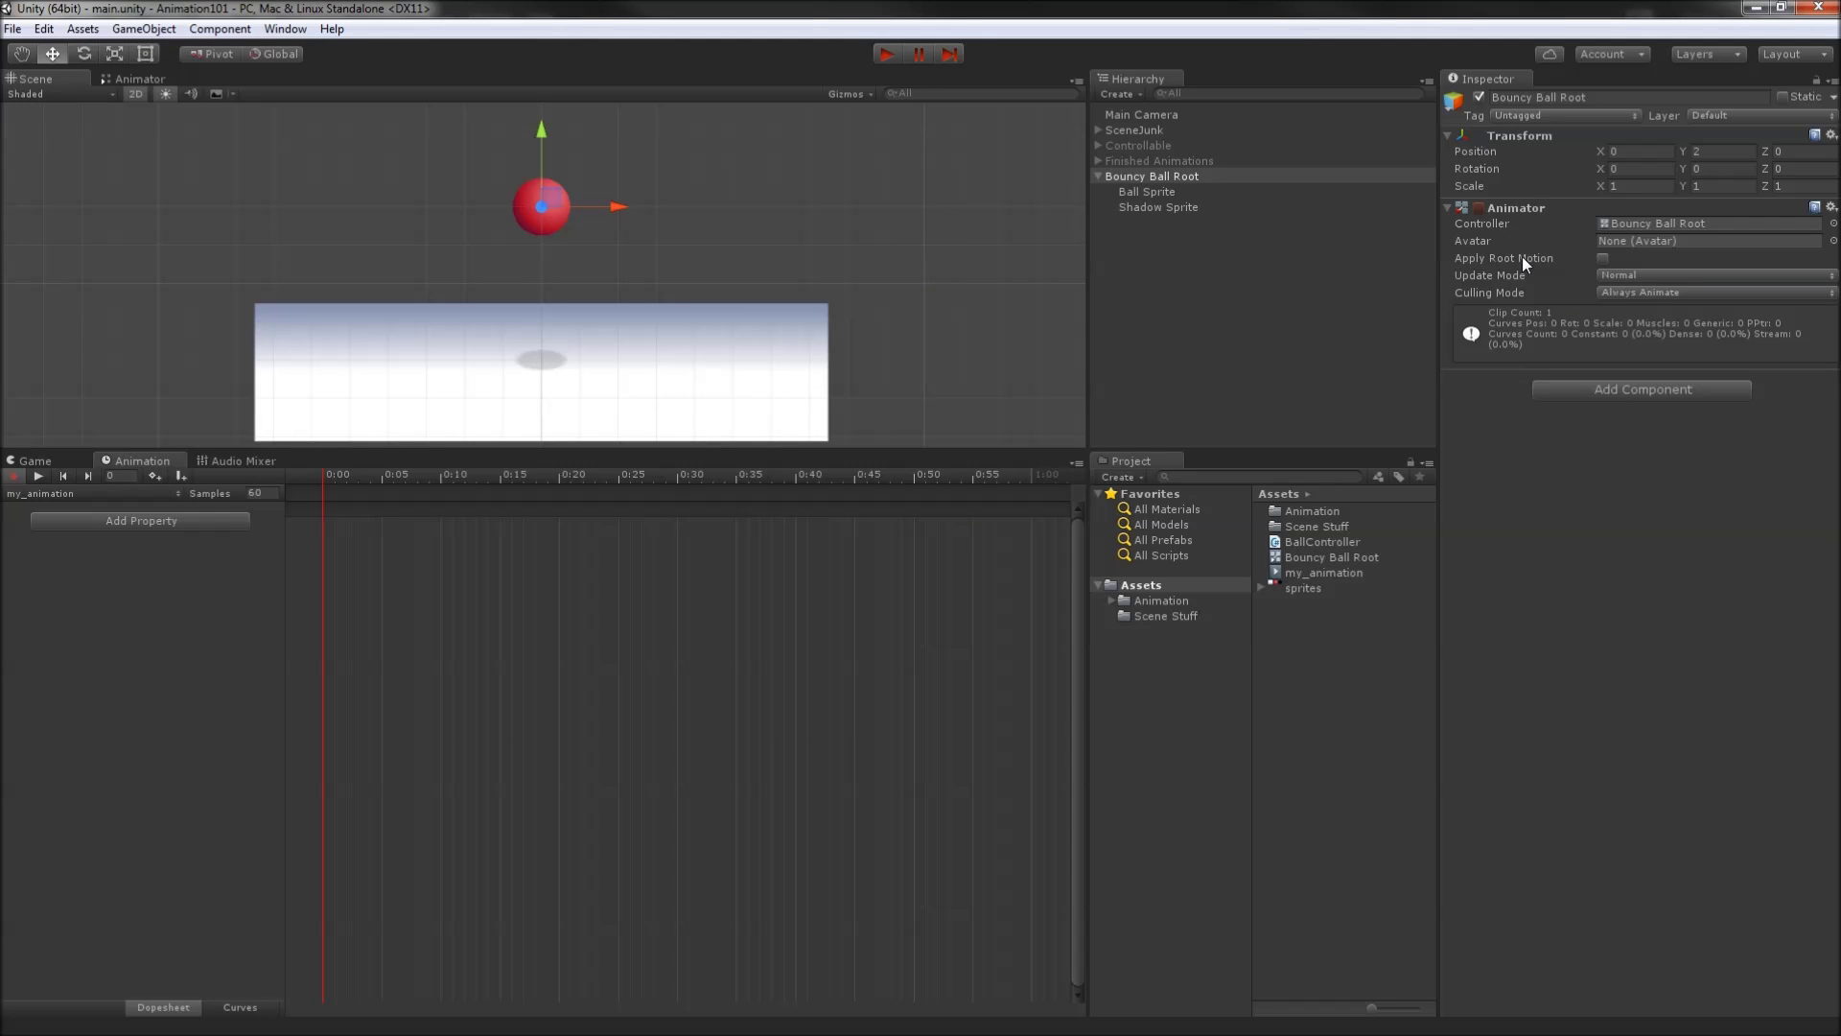
Locate the Bouncy Ball Root controller asset and place the my_animation state beside Entry in its state graph
{"action": "left_click", "coordinate": [1674, 224]}
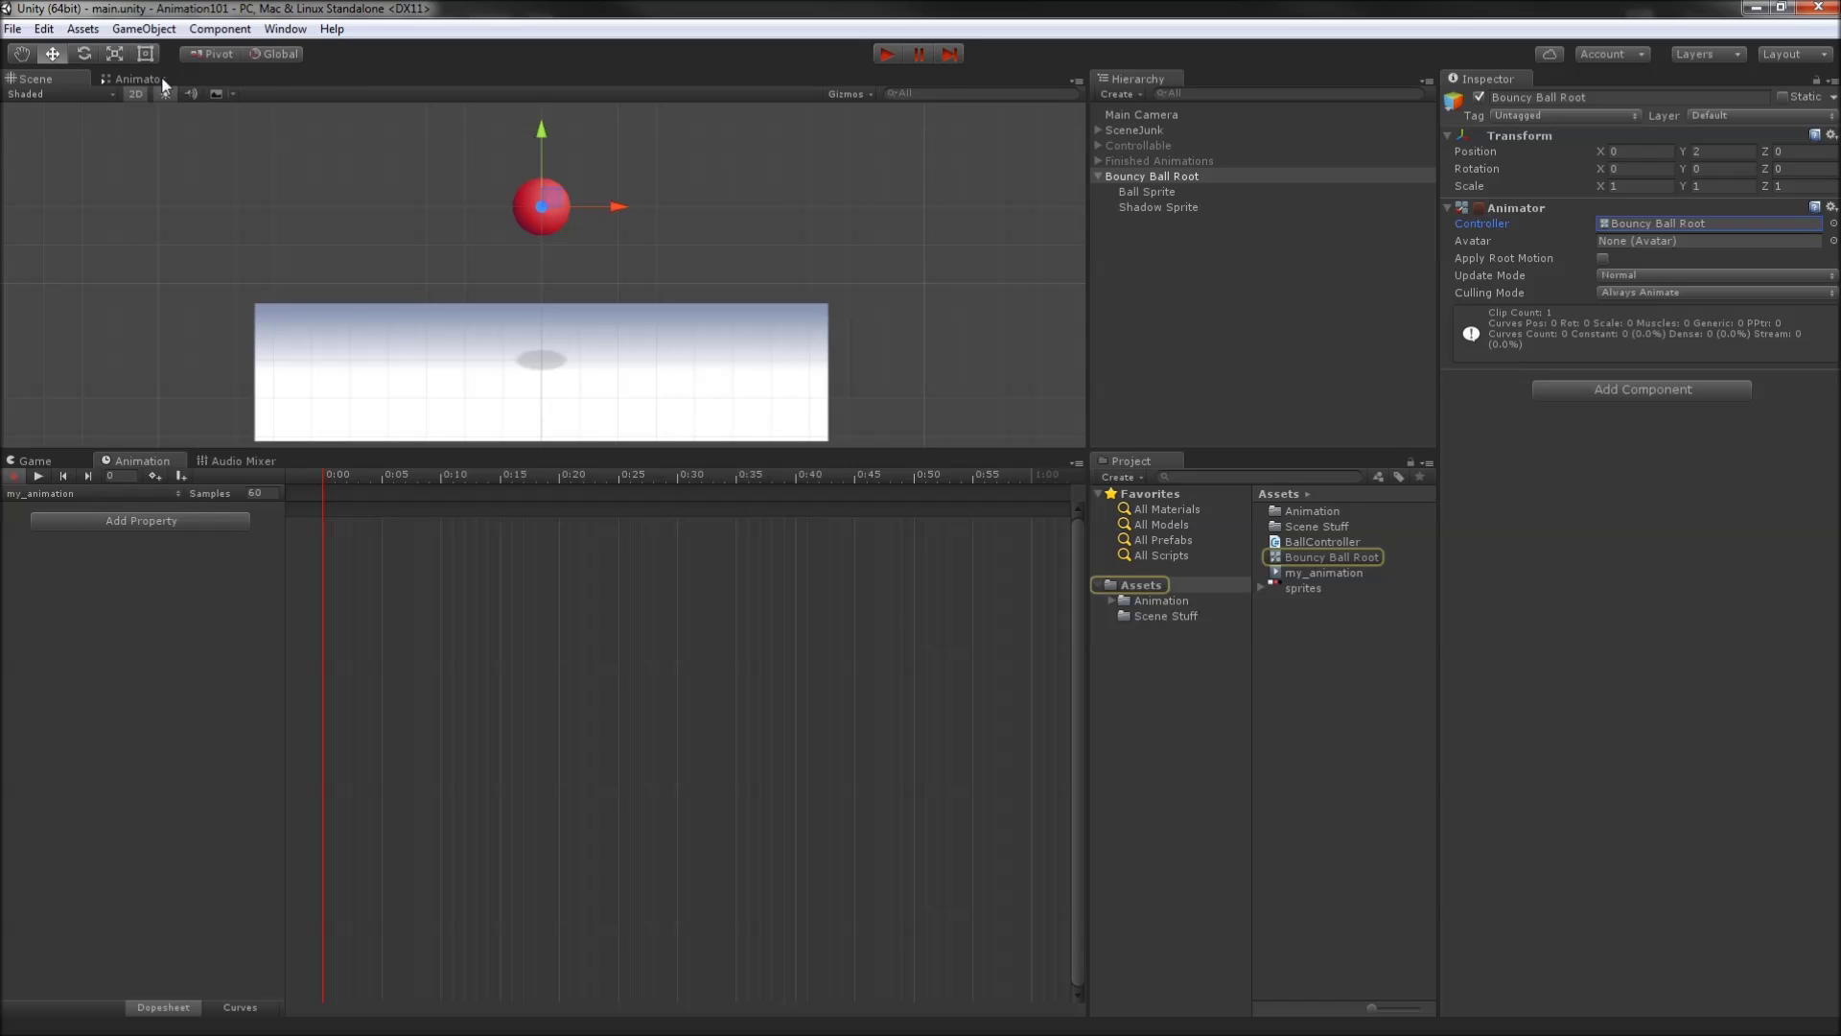
{"action": "left_click", "coordinate": [134, 79]}
{"action": "left_click_drag", "start_coordinate": [614, 234], "coordinate": [700, 338]}
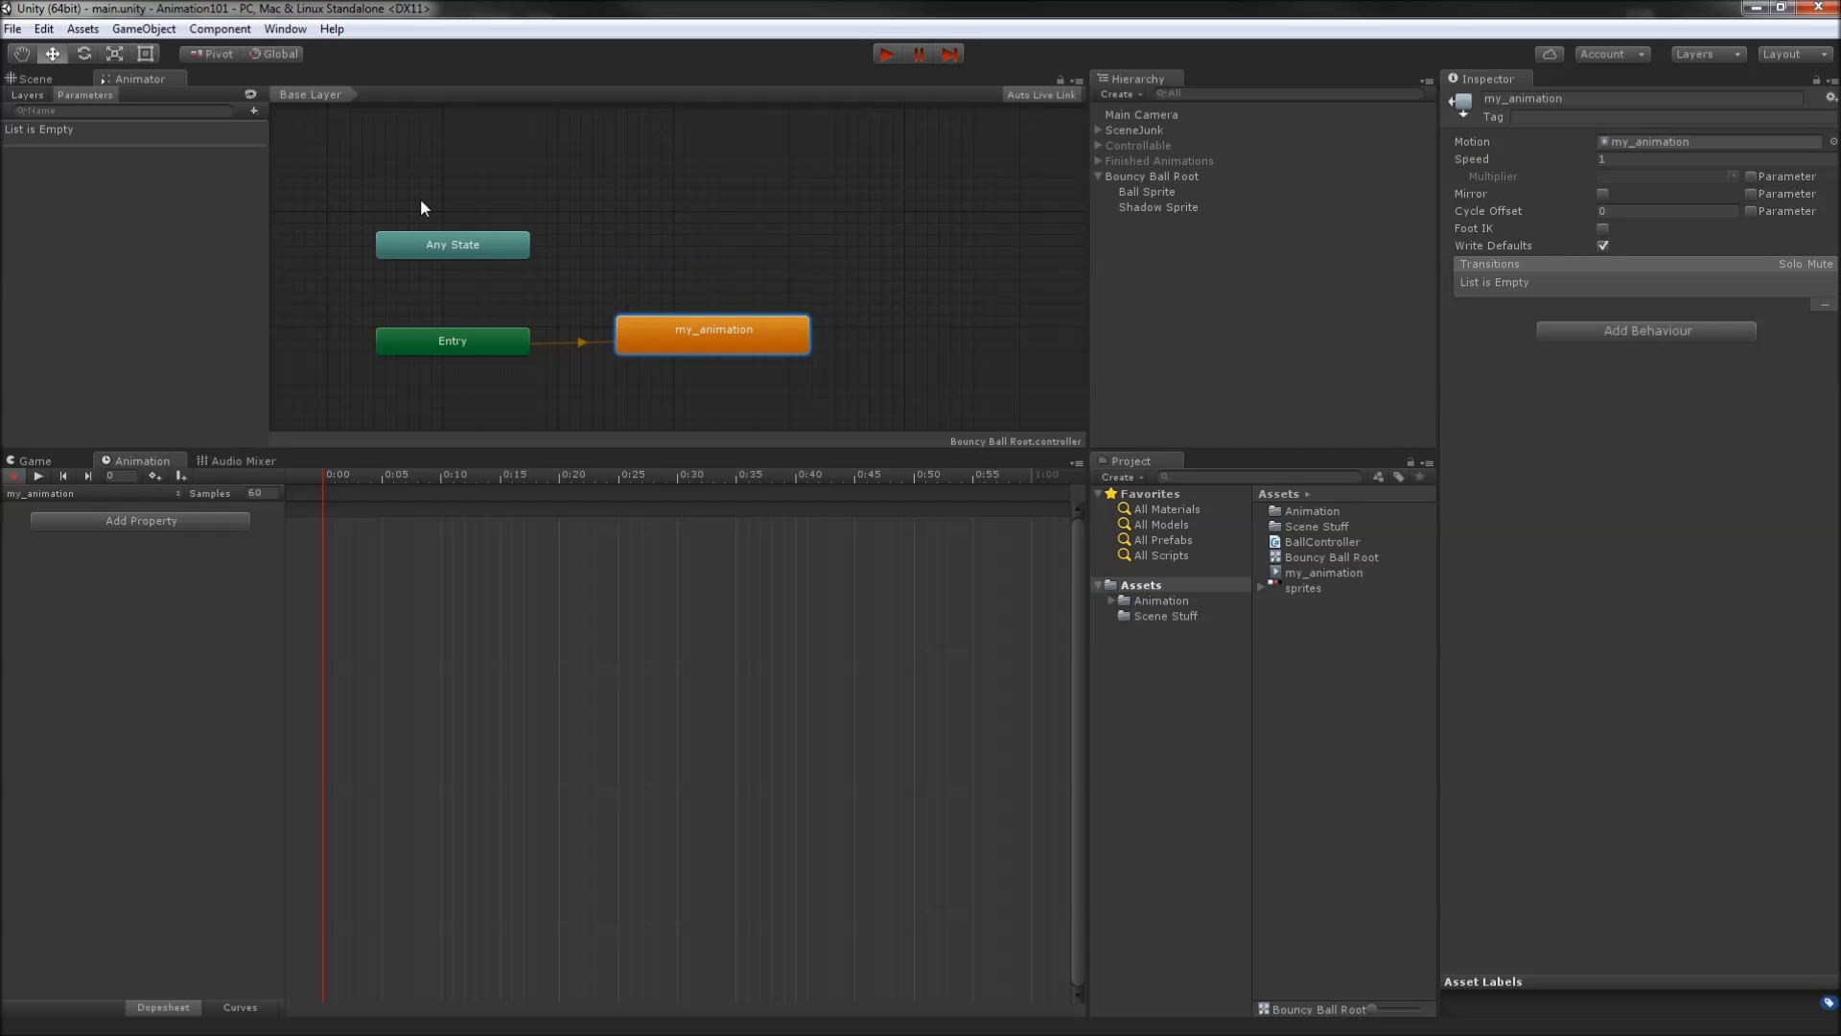
{"action": "left_click", "coordinate": [39, 79]}
Review the clip list, the animator state graph and the controller assigned to Bouncy Ball Root
{"action": "left_click", "coordinate": [101, 496]}
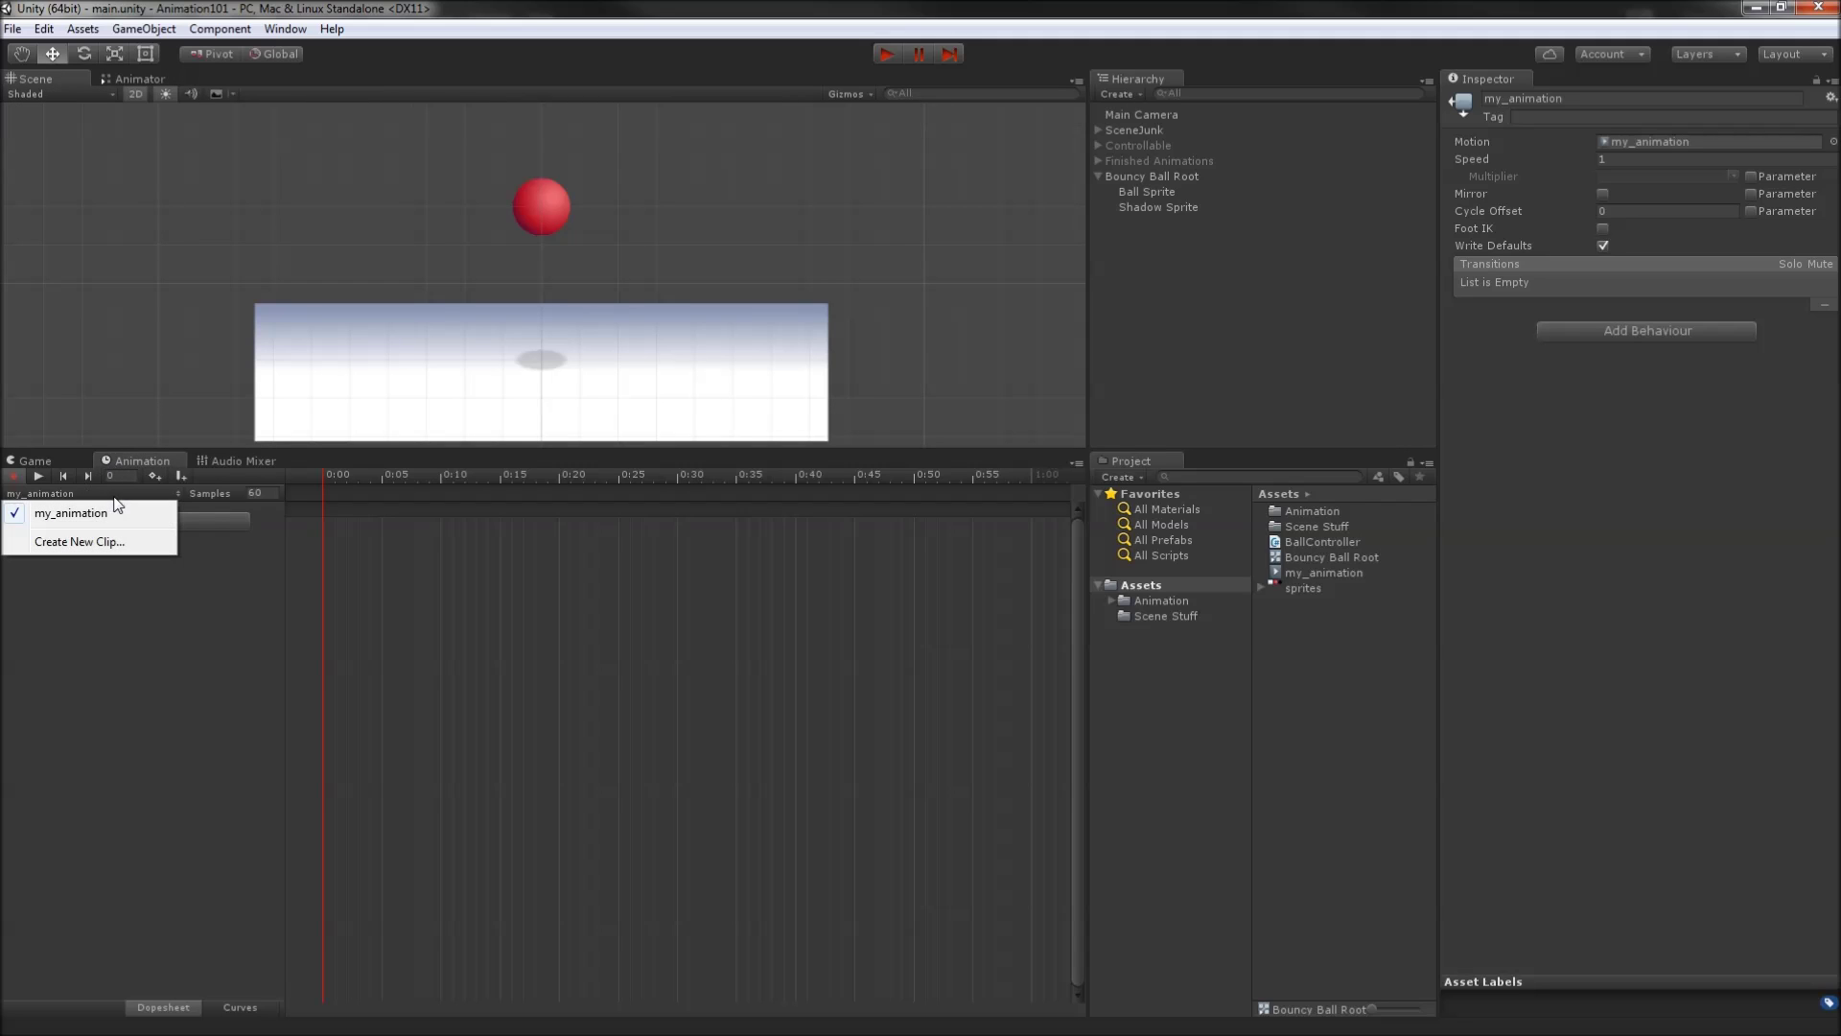
{"action": "left_click", "coordinate": [134, 80]}
{"action": "left_click", "coordinate": [38, 78]}
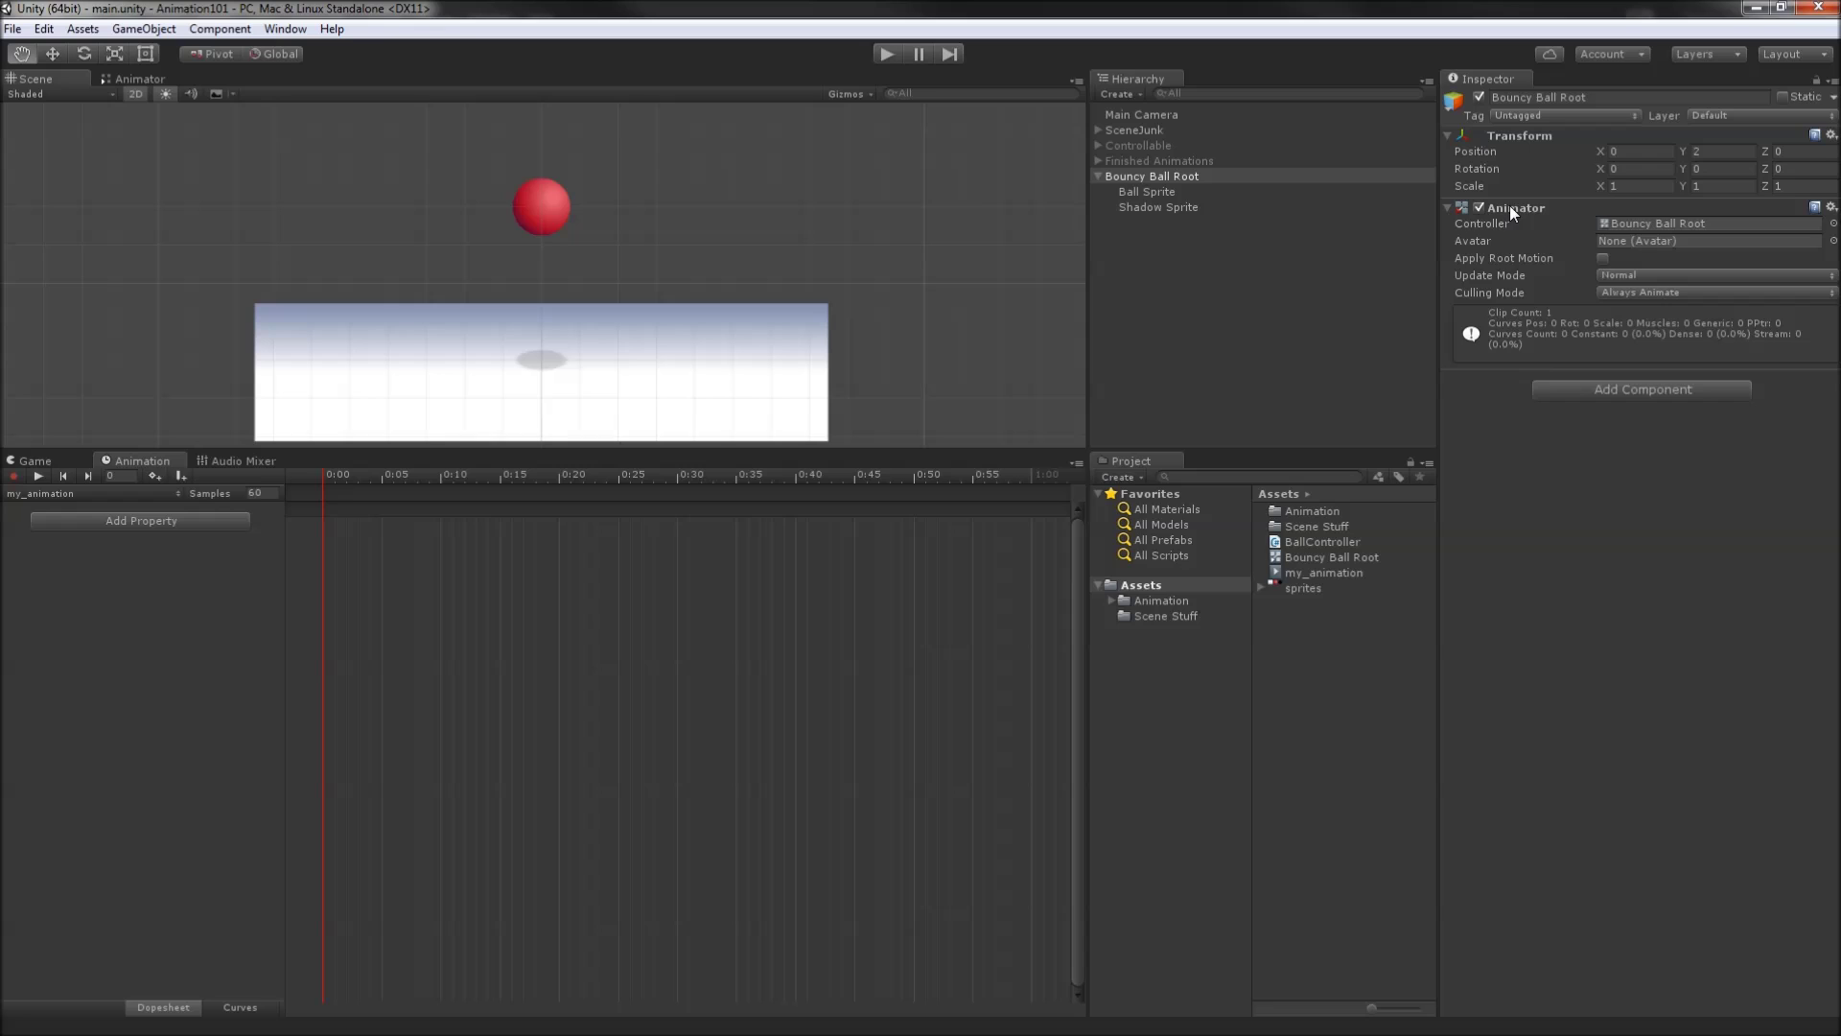
{"action": "left_click", "coordinate": [1664, 227]}
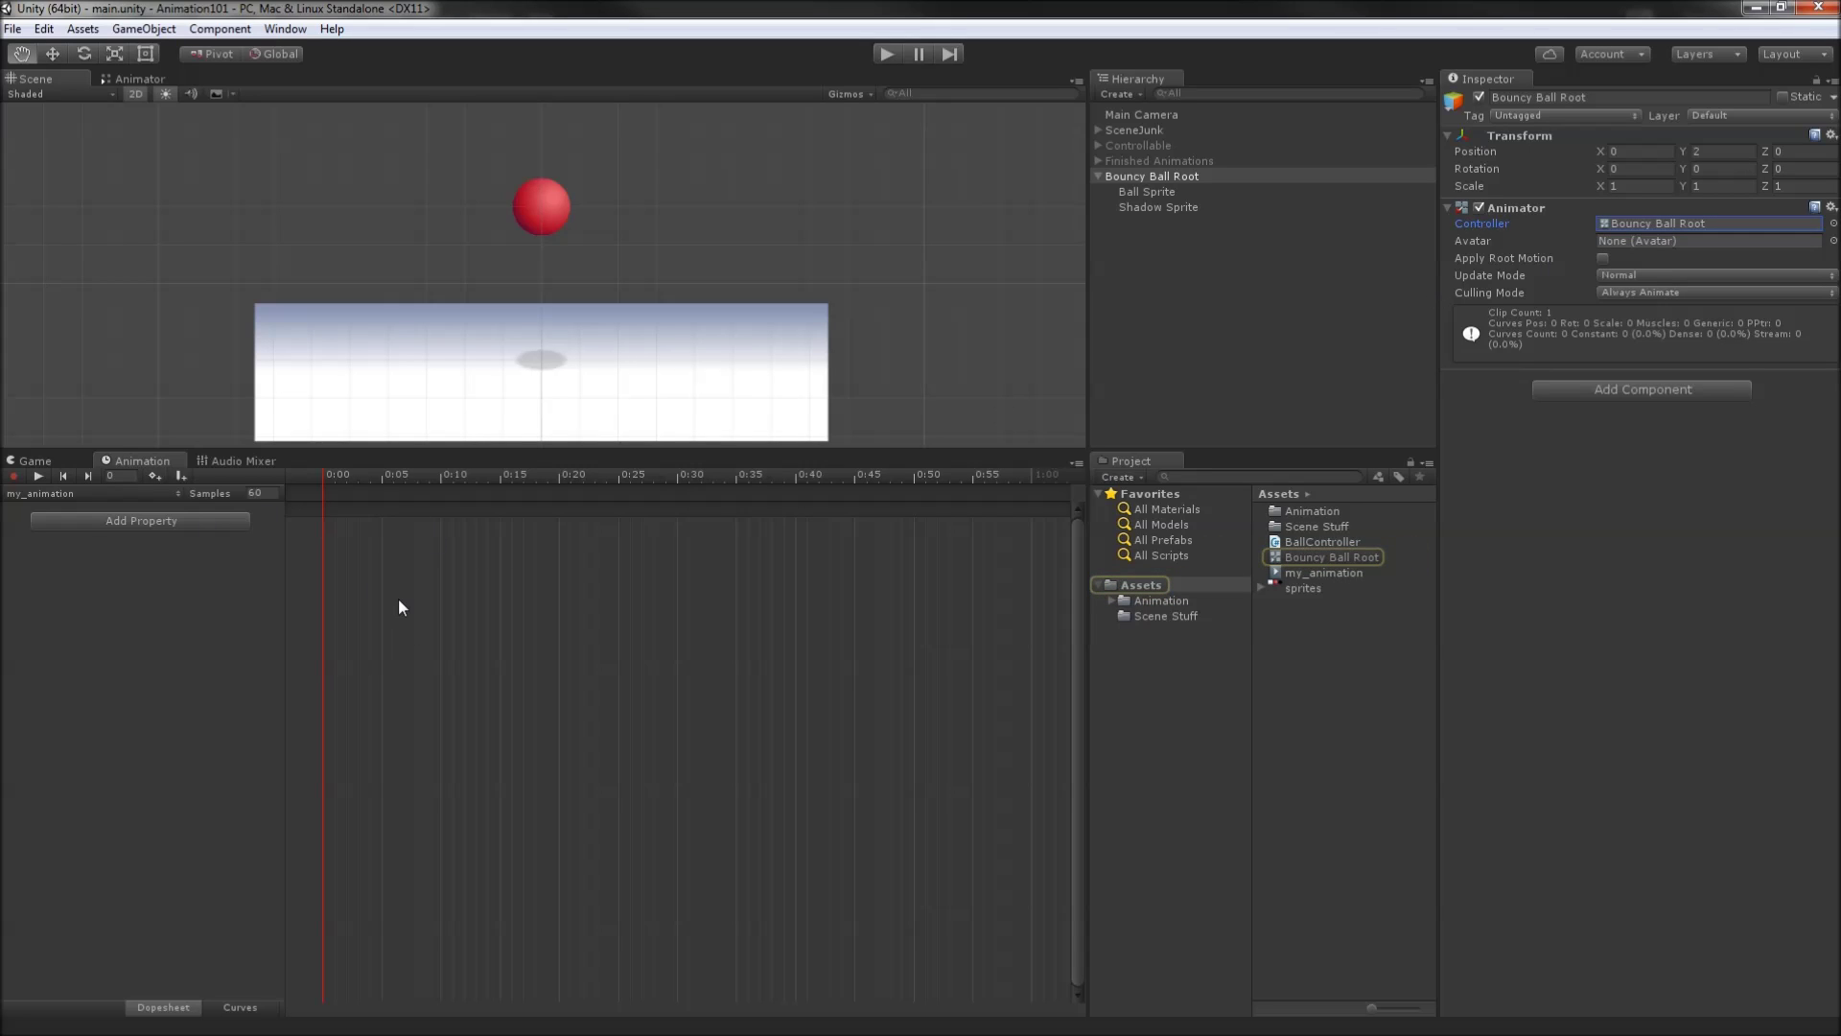
Record a position keyframe at 0:30 with the Ball Sprite lowered to Y -3.25, just above the shadow
{"action": "left_click", "coordinate": [14, 477]}
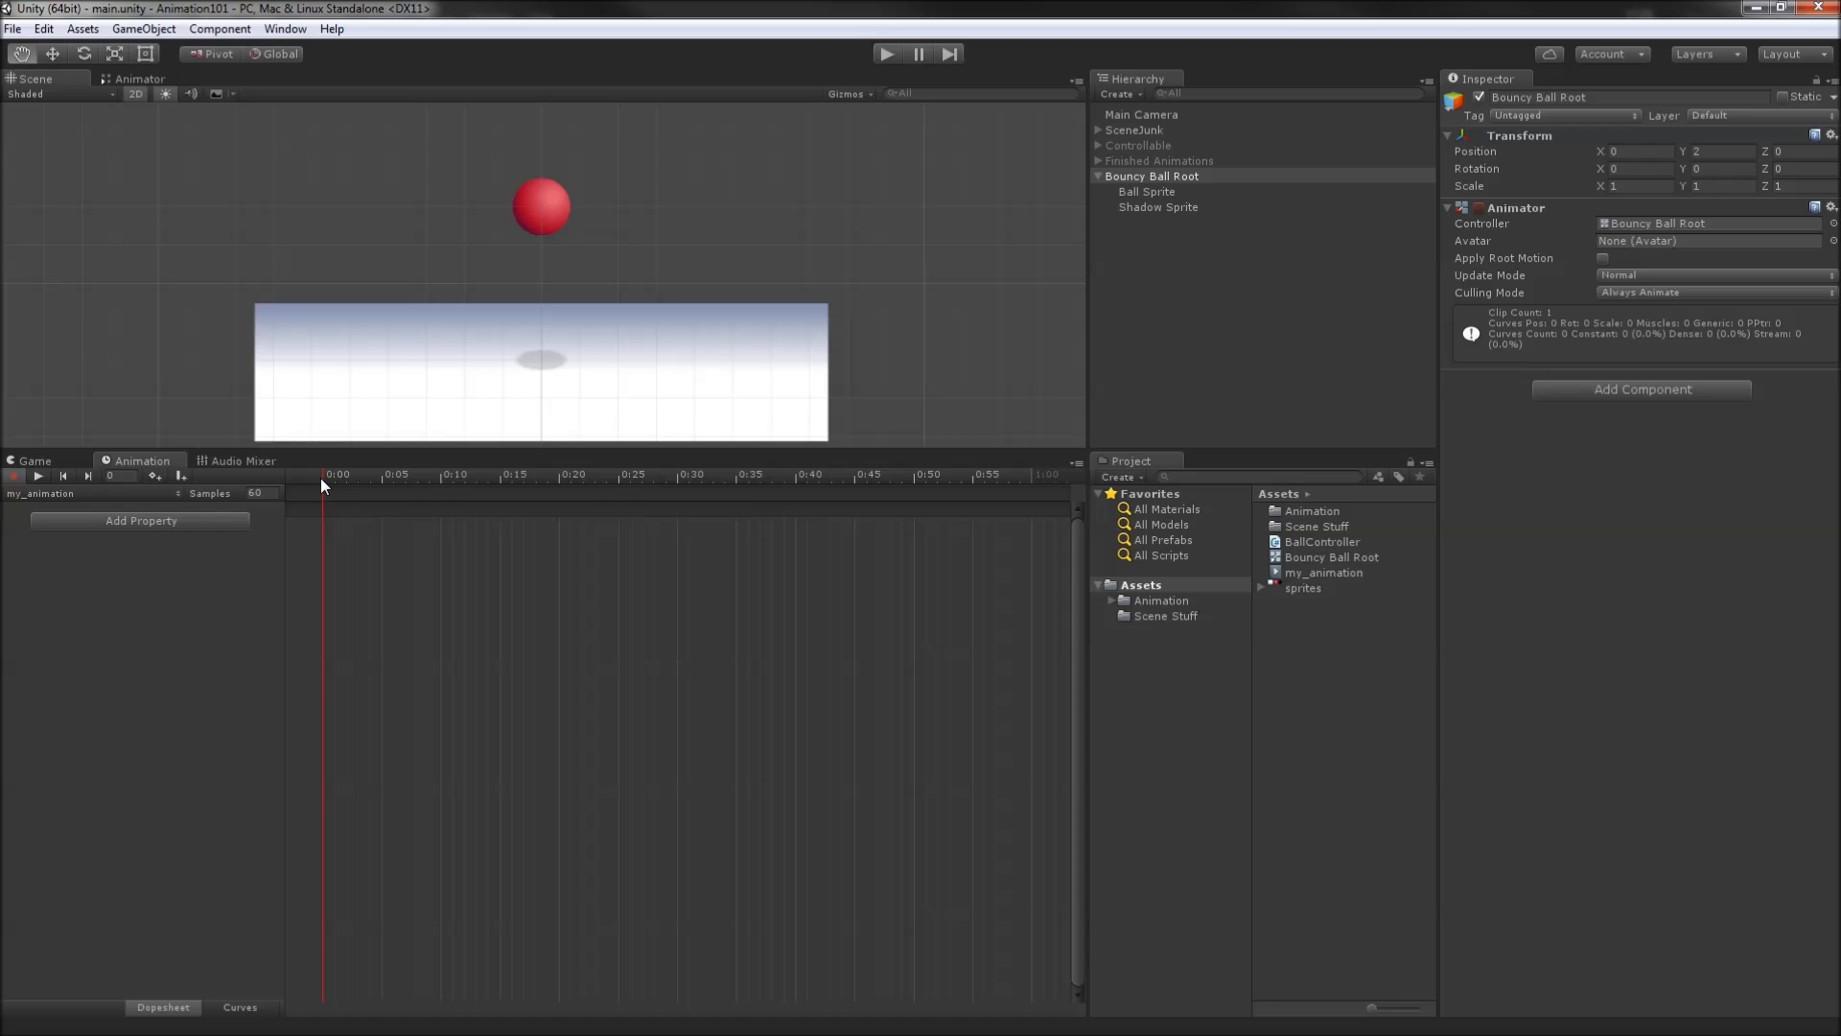
{"action": "left_click_drag", "start_coordinate": [324, 477], "coordinate": [614, 478]}
{"action": "key", "text": "w"}
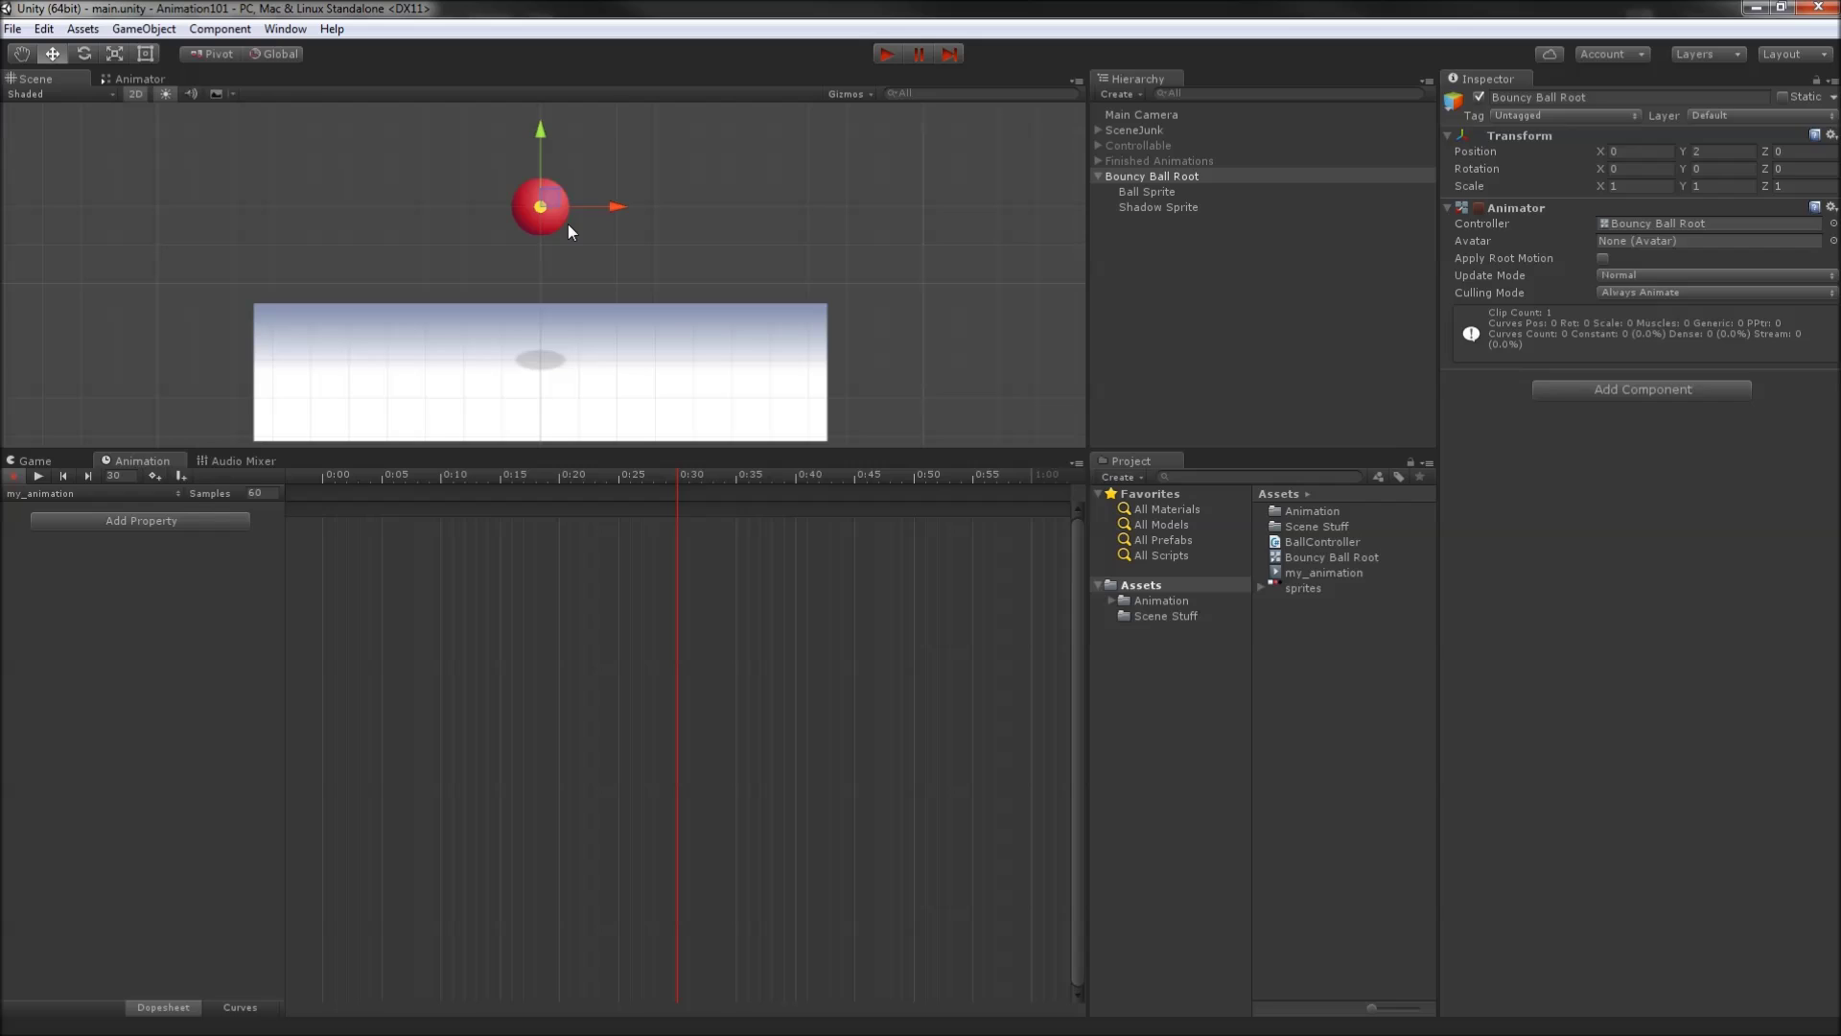
{"action": "left_click", "coordinate": [563, 221]}
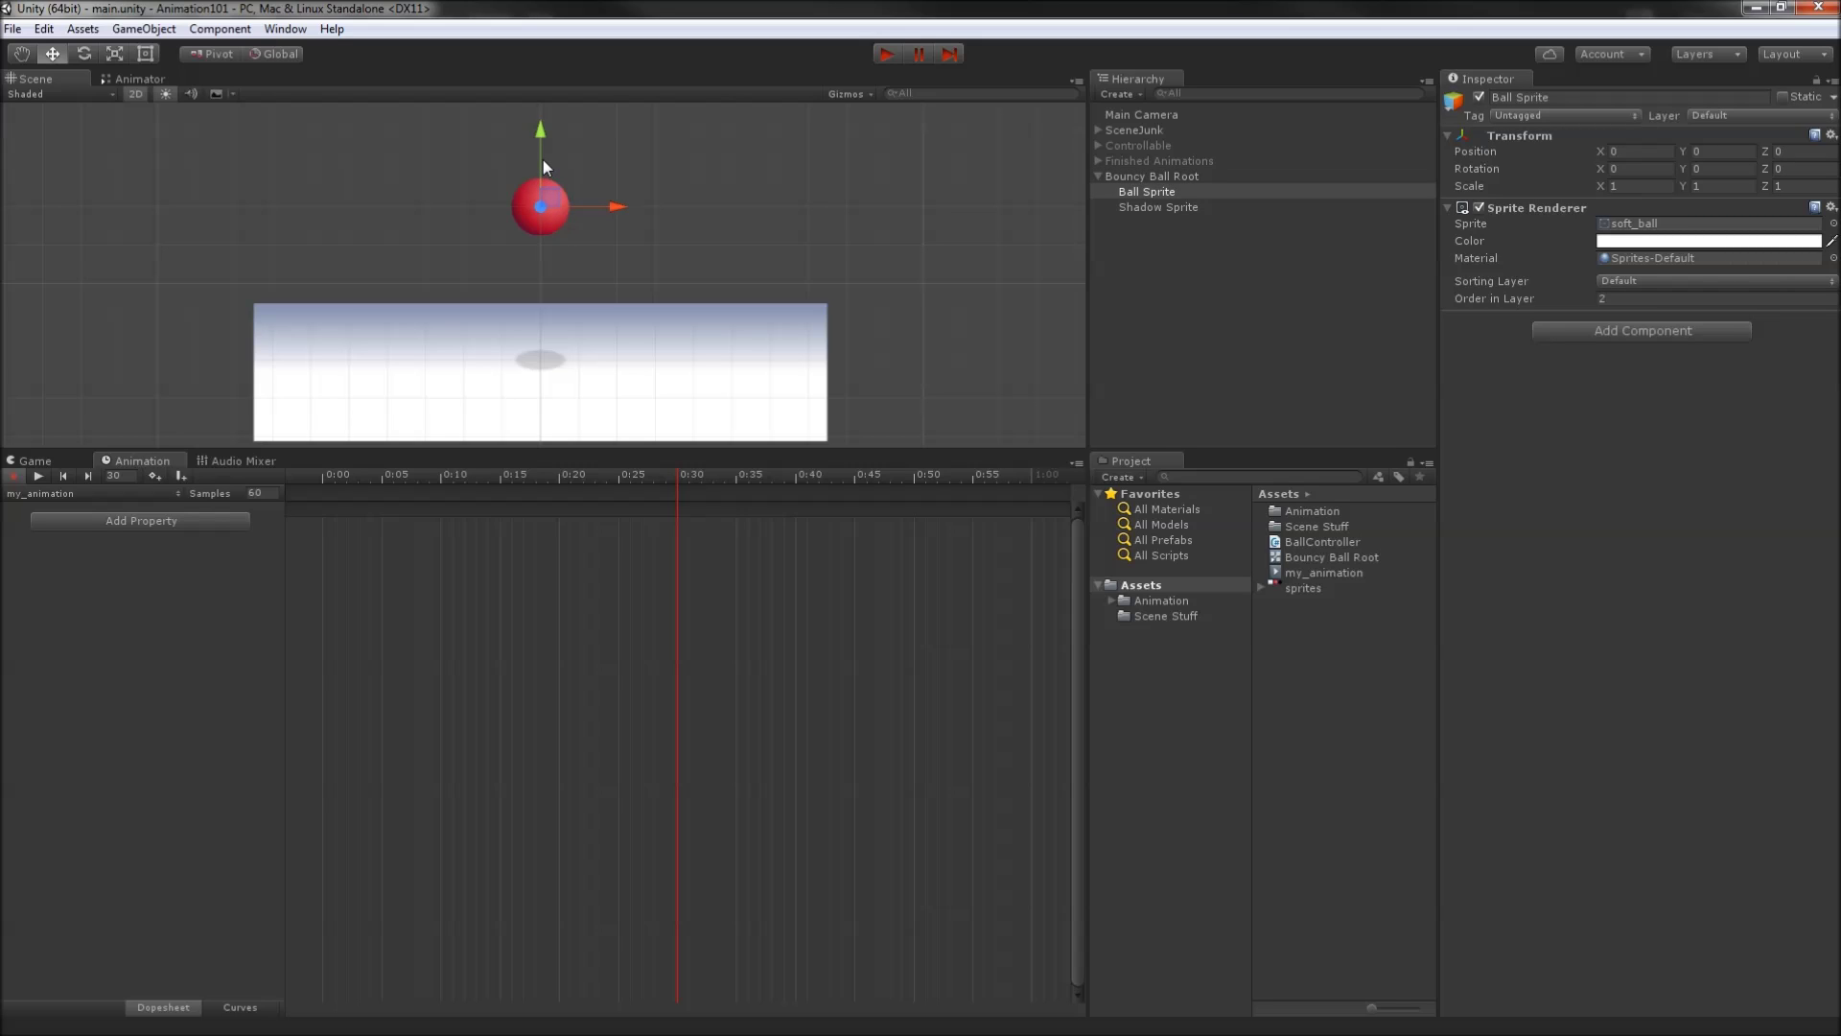
{"action": "left_click_drag", "start_coordinate": [543, 165], "coordinate": [539, 283]}
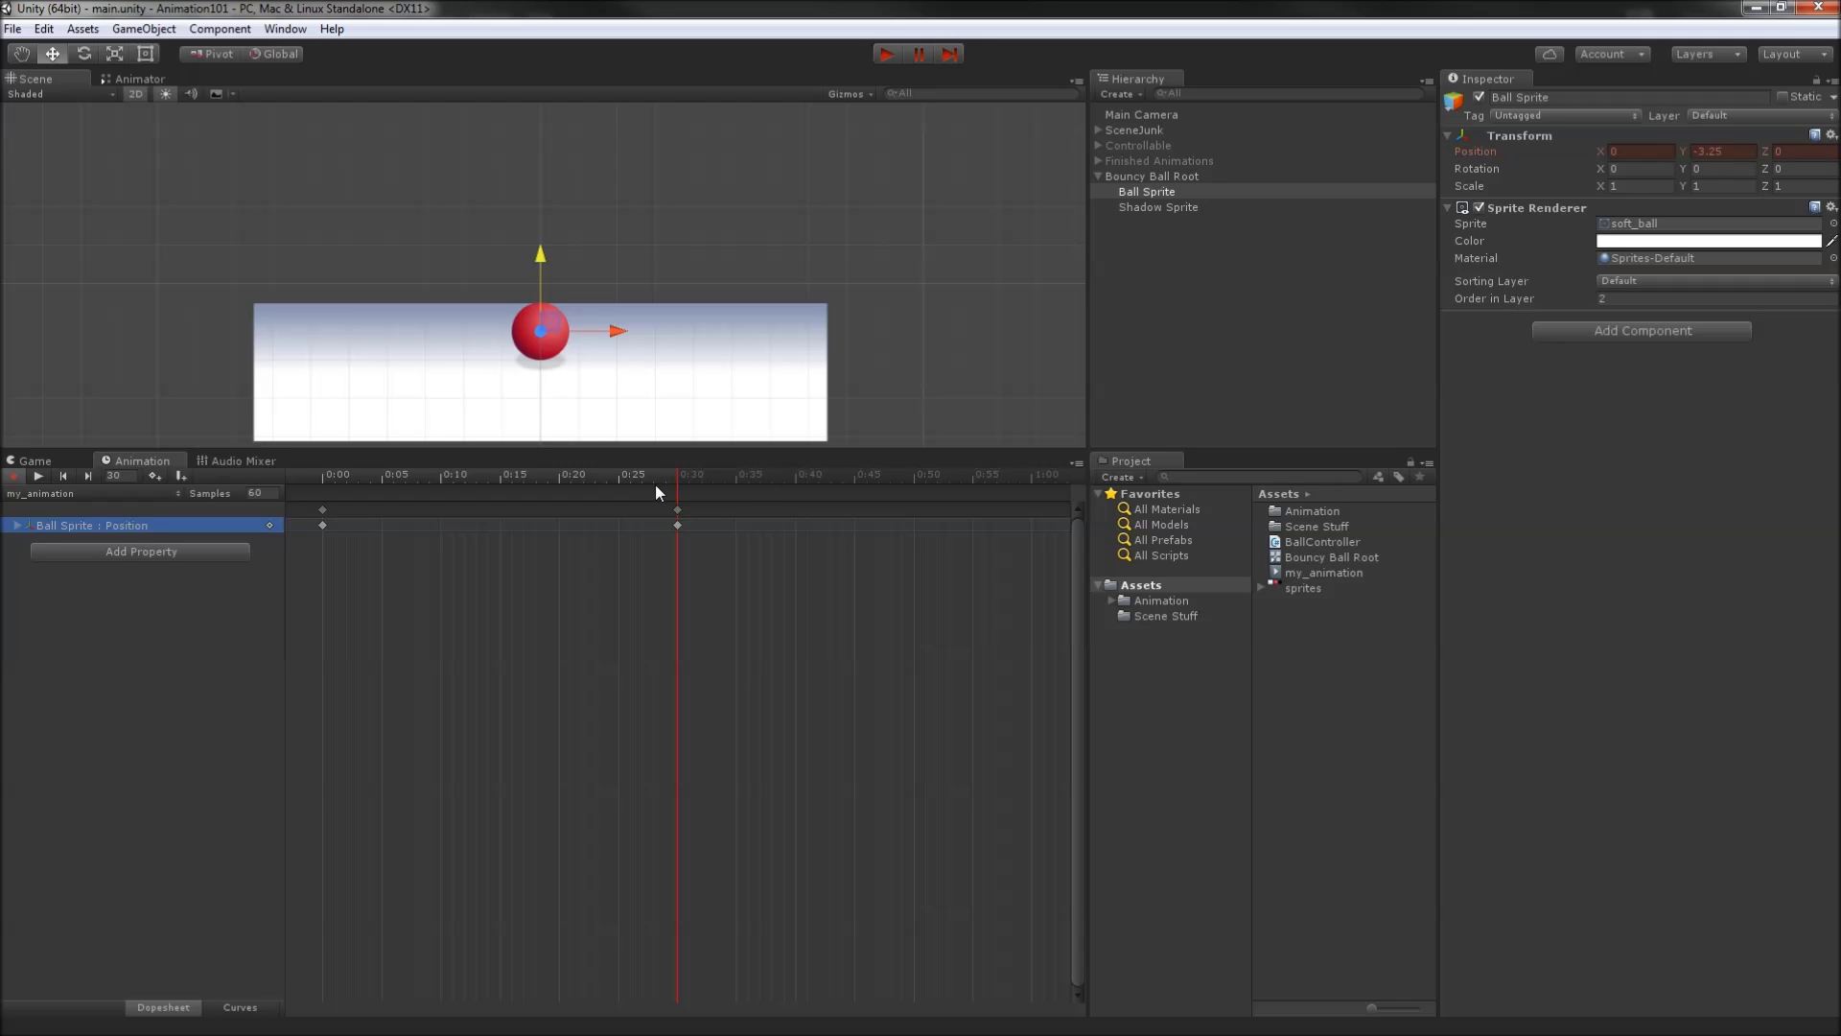
Check the keys at 0:00 and 0:30, and record a 1:00 key with the Ball Sprite raised to Y 0
{"action": "left_click", "coordinate": [323, 525]}
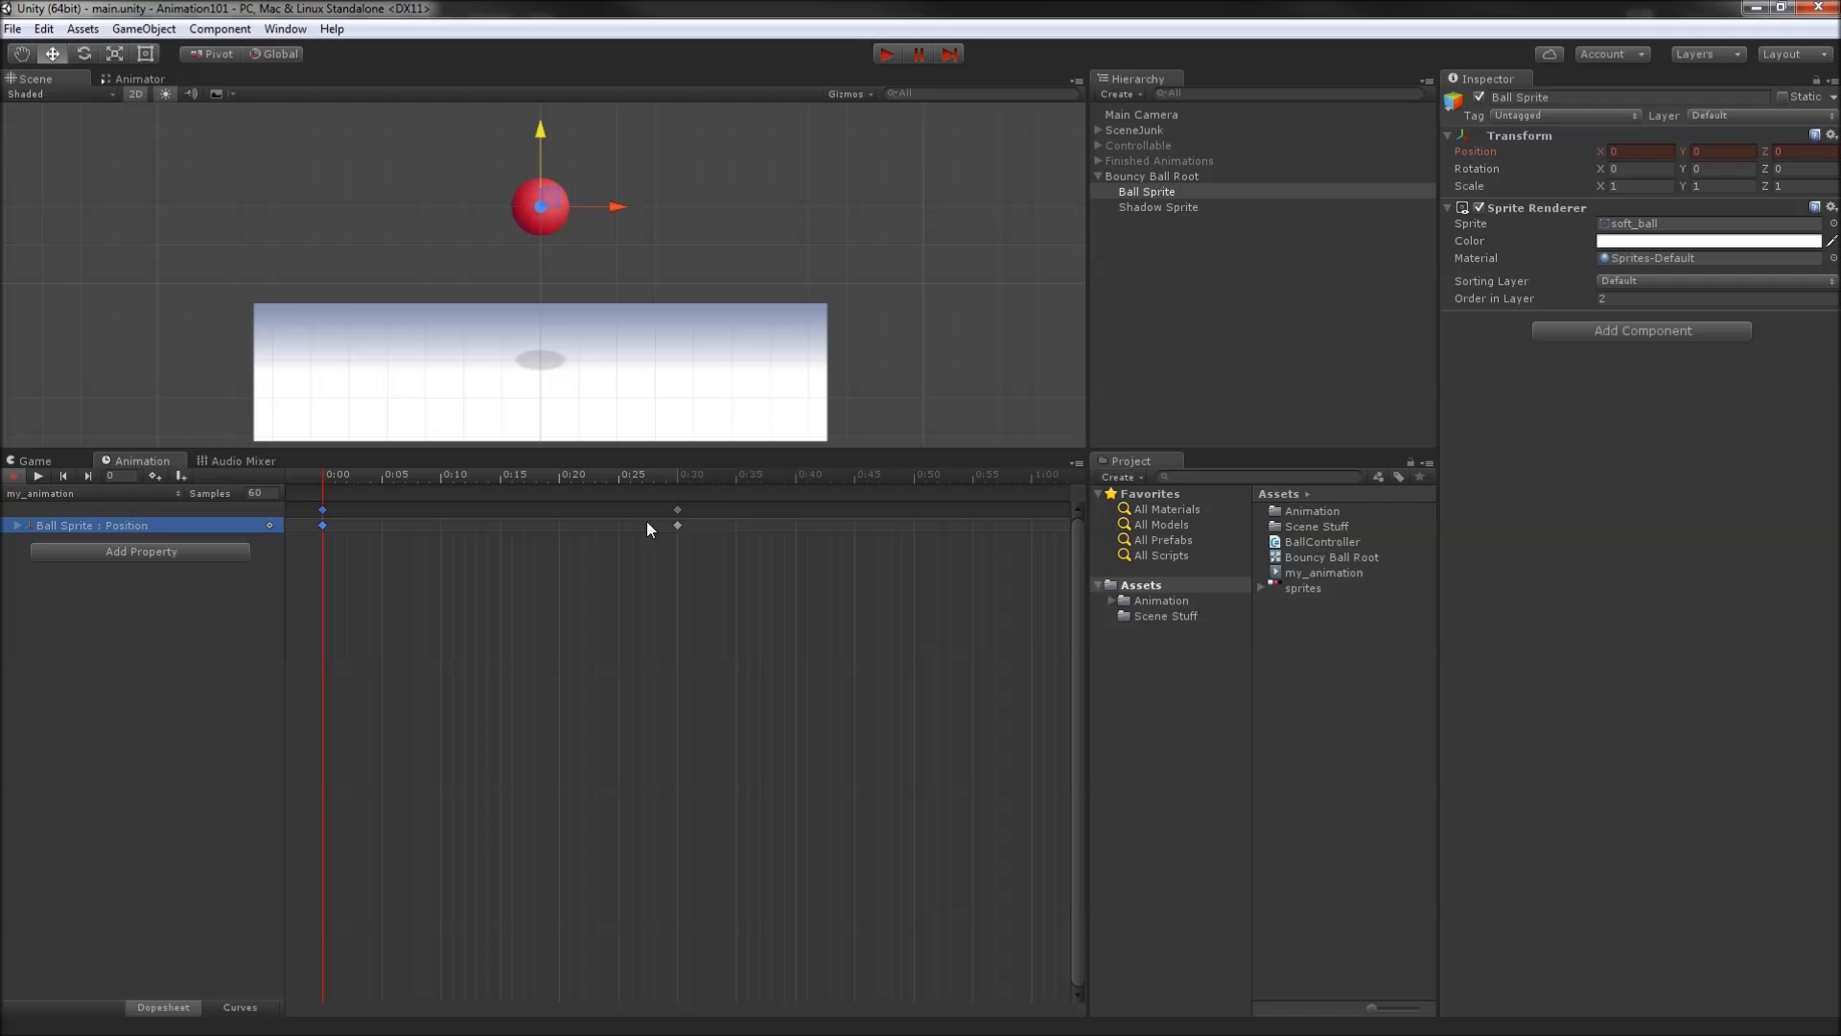
{"action": "left_click", "coordinate": [677, 525]}
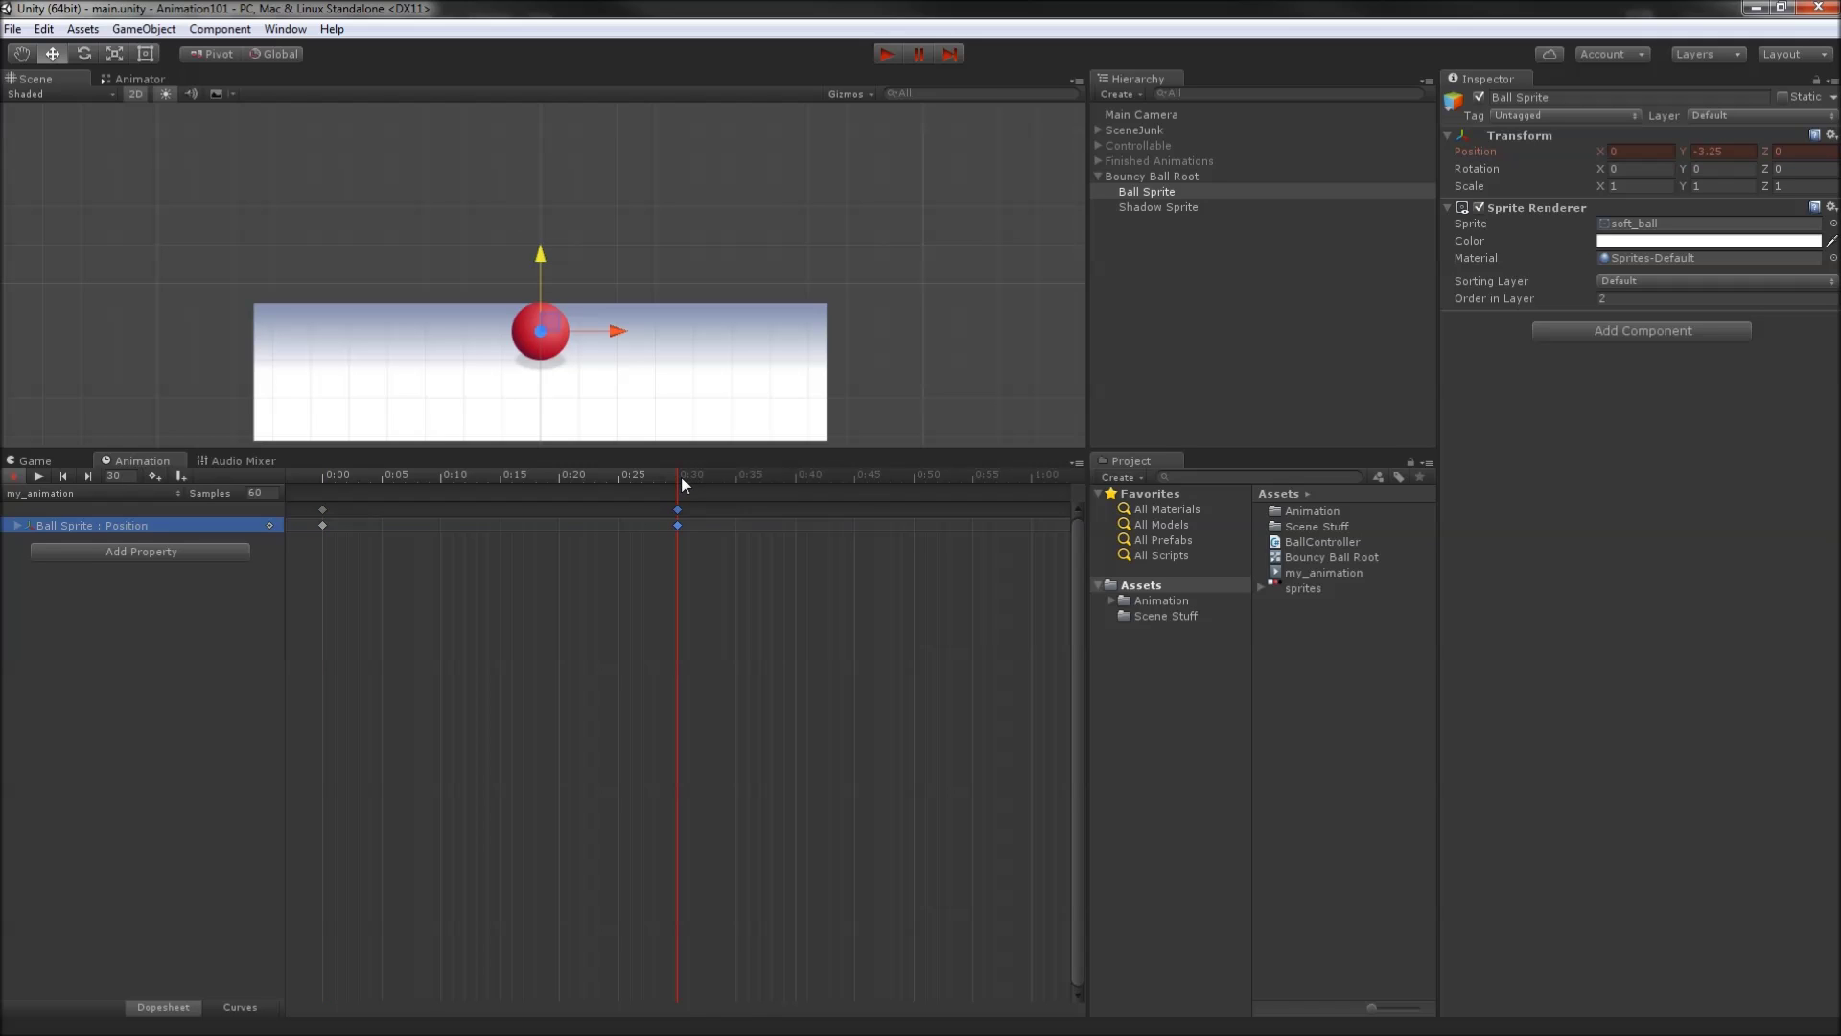
{"action": "left_click_drag", "start_coordinate": [686, 477], "coordinate": [1031, 475]}
{"action": "left_click_drag", "start_coordinate": [550, 268], "coordinate": [545, 144]}
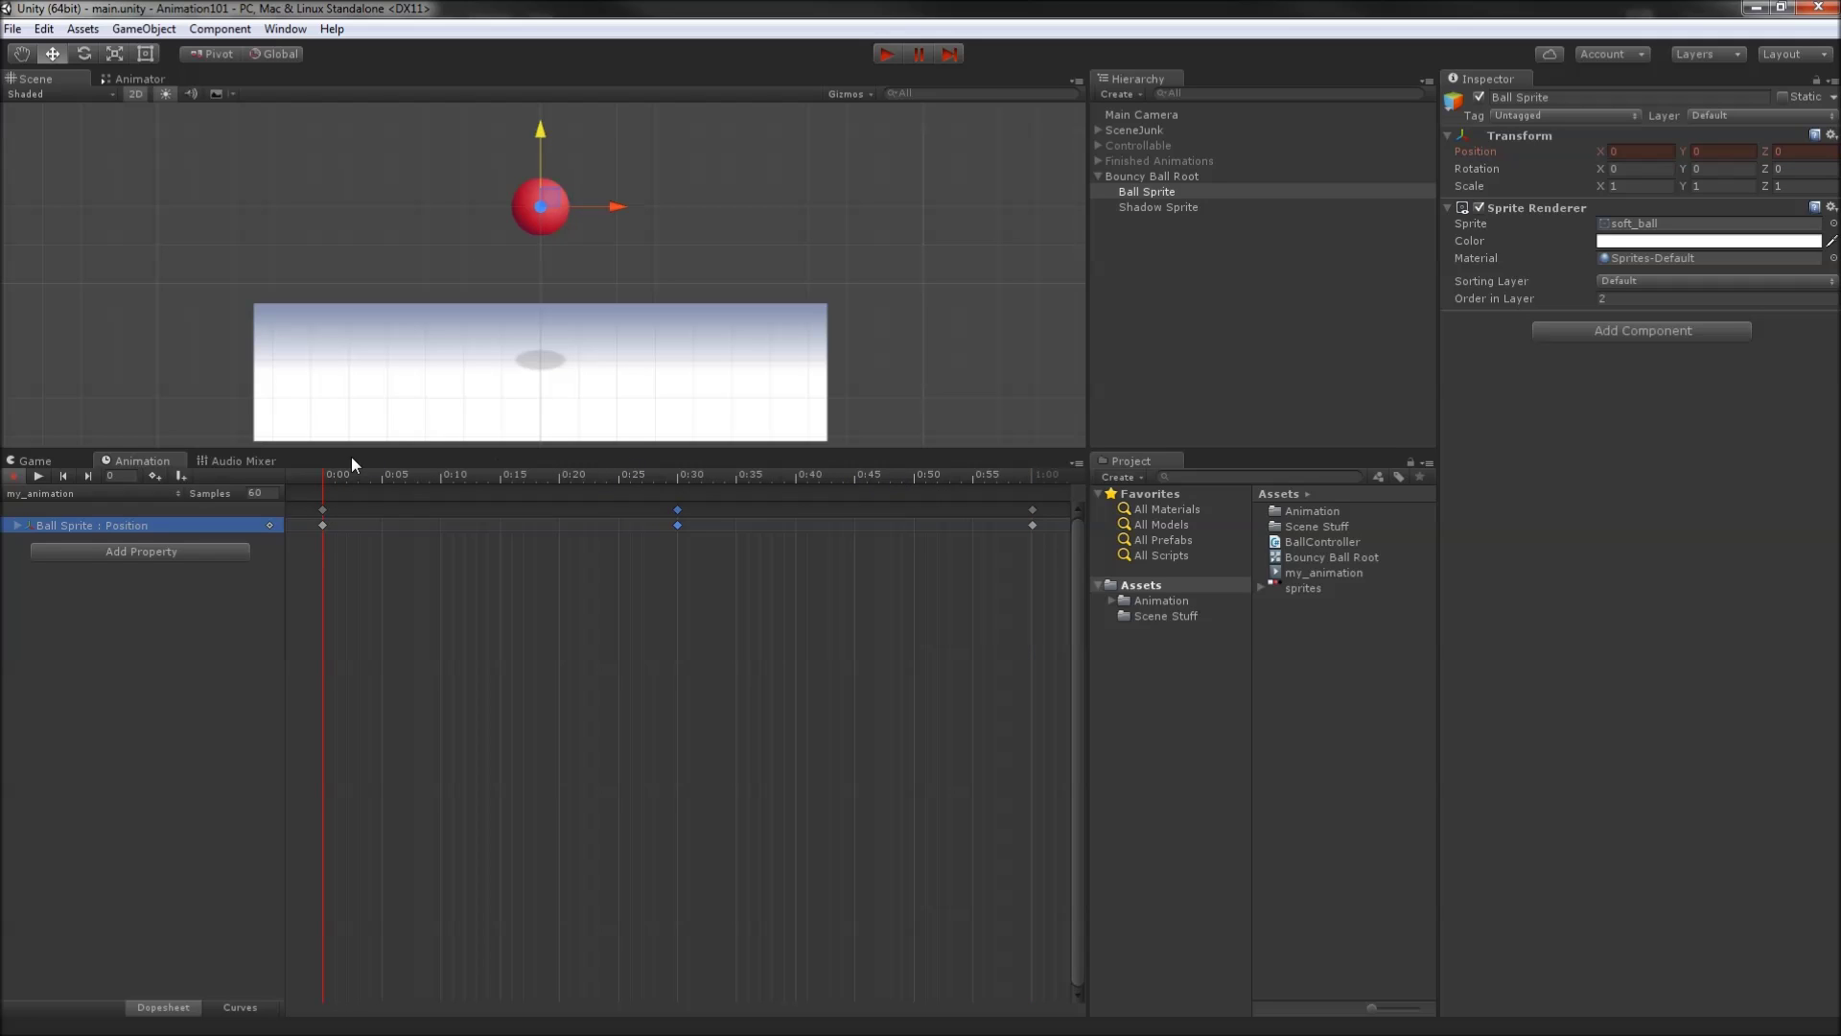
Scrub the timeline from the start and play back the bounce animation to check its motion
{"action": "left_click_drag", "start_coordinate": [331, 471], "coordinate": [306, 417]}
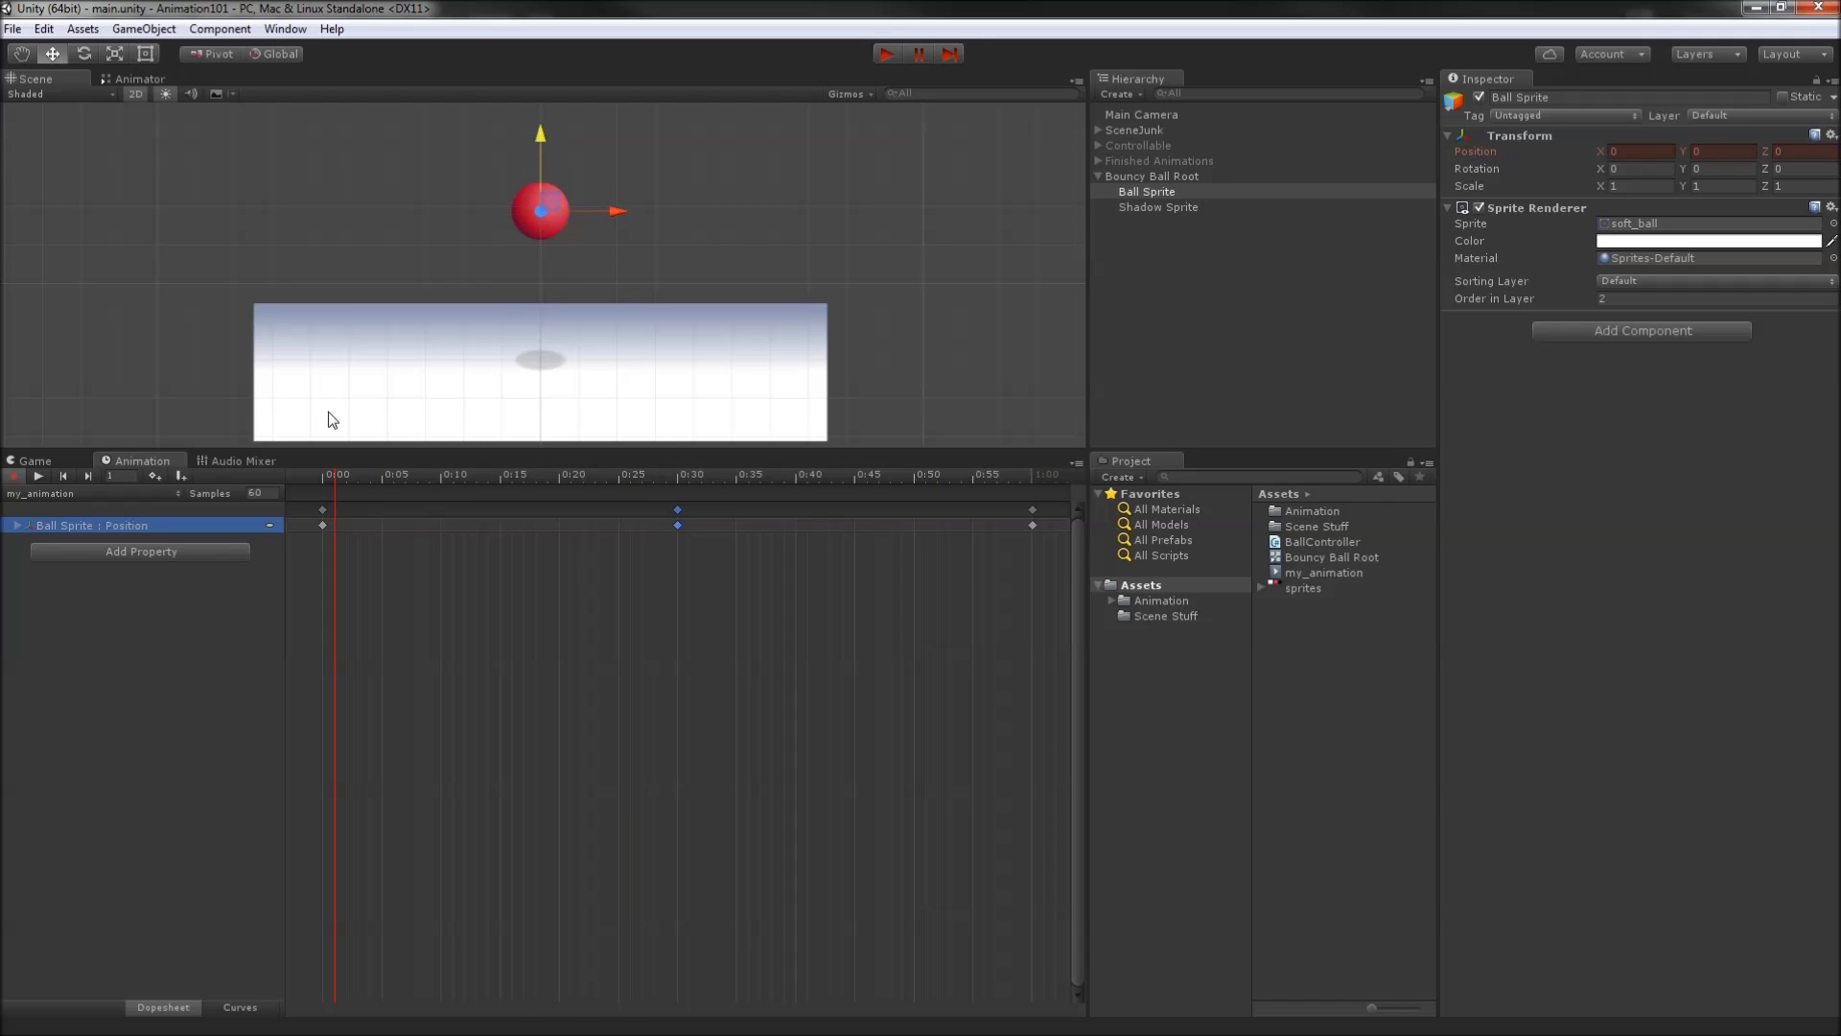
{"action": "left_click_drag", "start_coordinate": [331, 419], "coordinate": [159, 444]}
{"action": "left_click", "coordinate": [38, 476]}
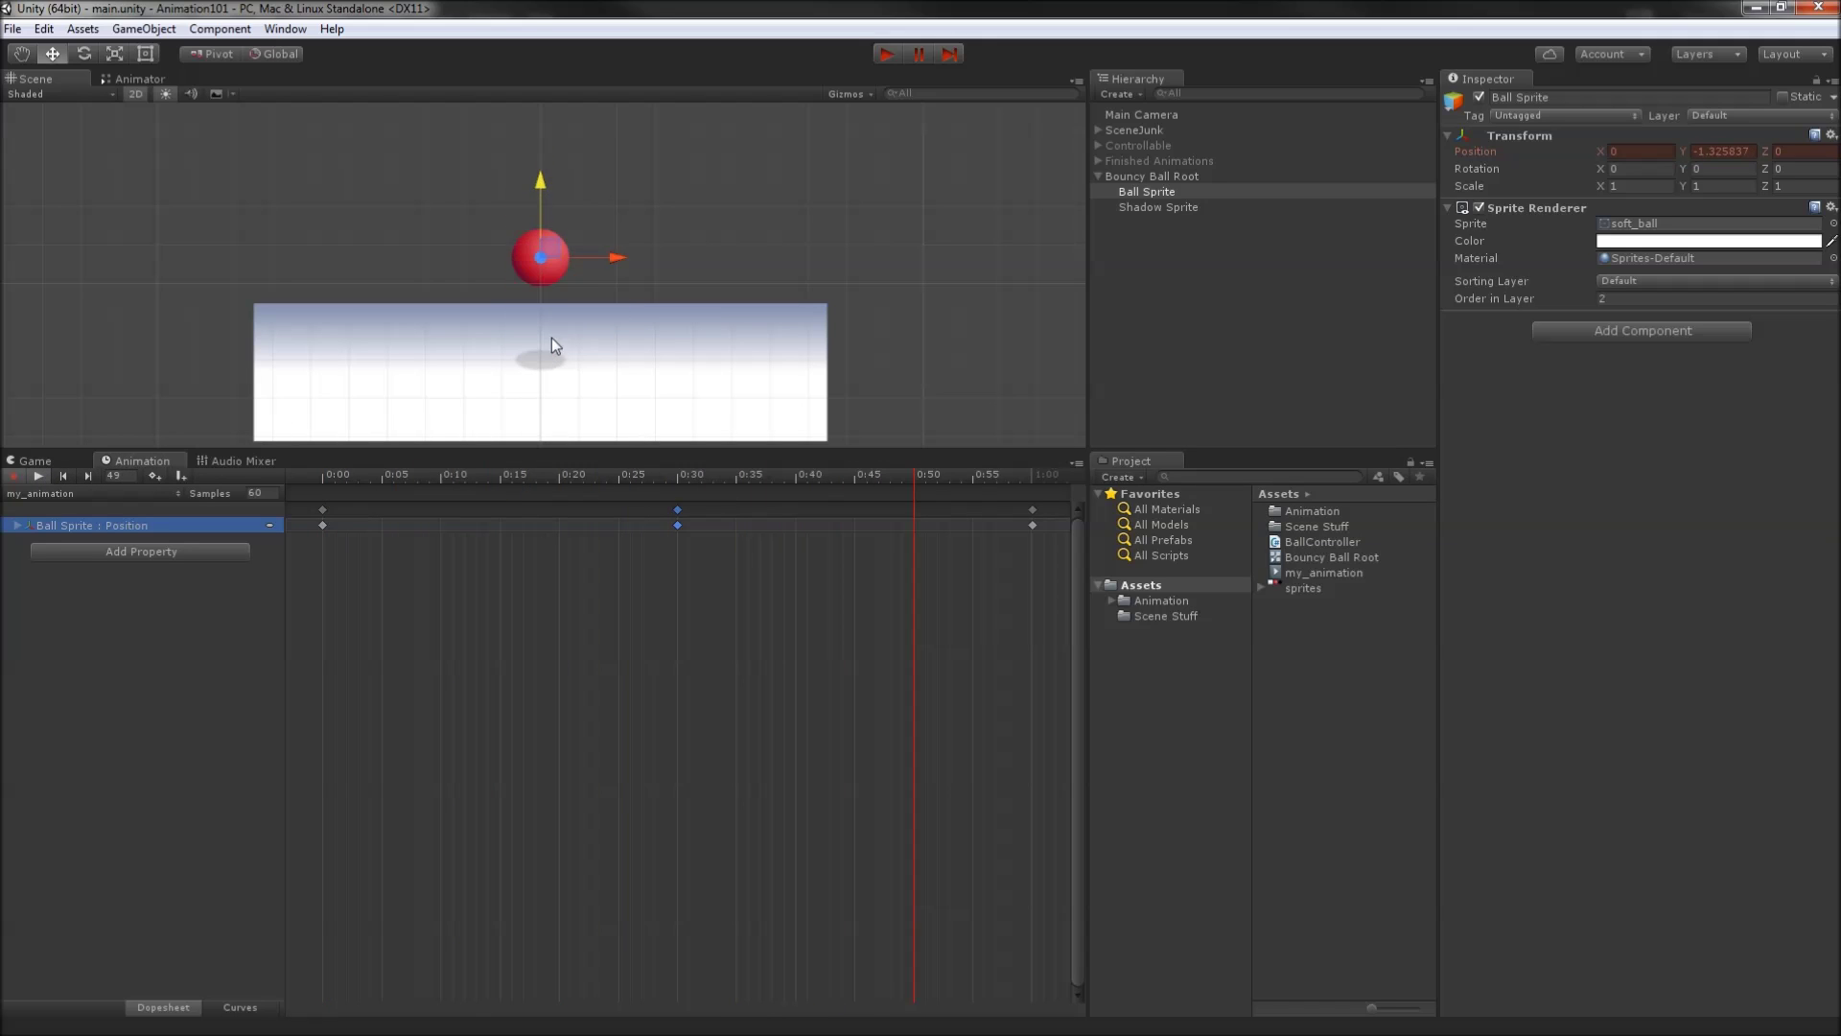
{"action": "left_click", "coordinate": [39, 476]}
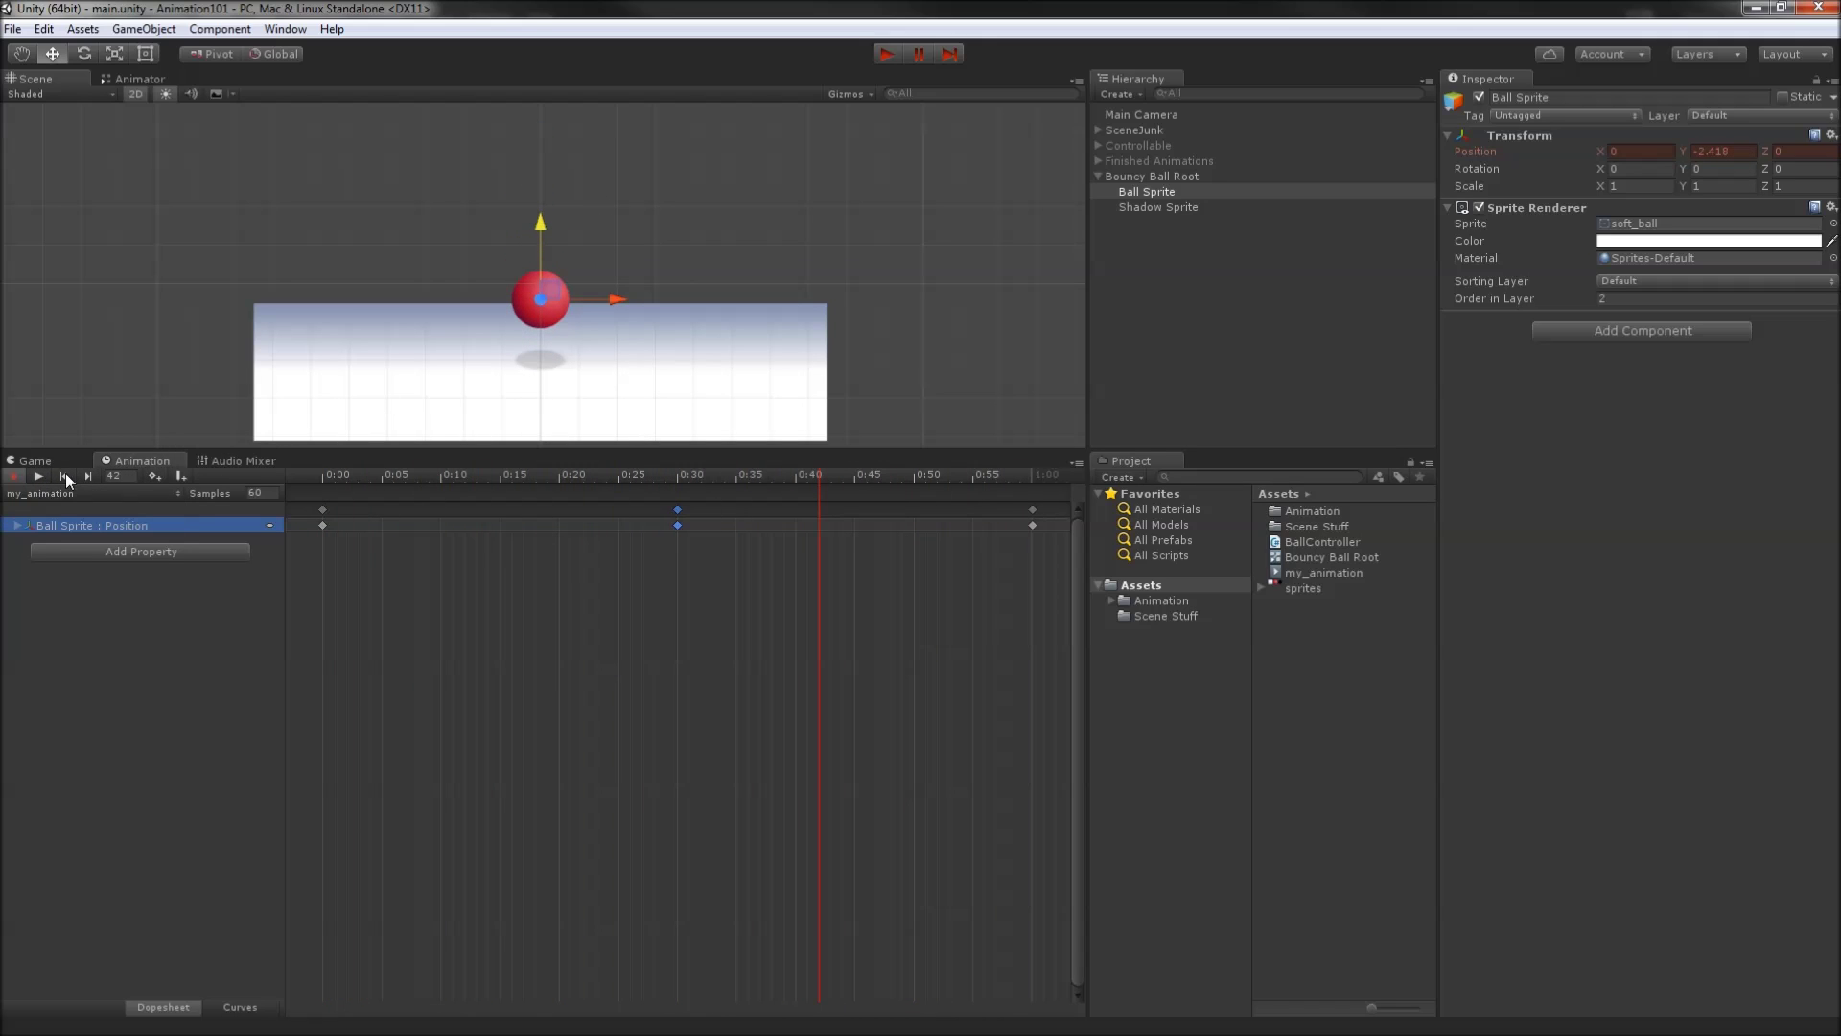
Set both tangents of all three Ball Sprite position keys to Linear
{"action": "right_click", "coordinate": [679, 526]}
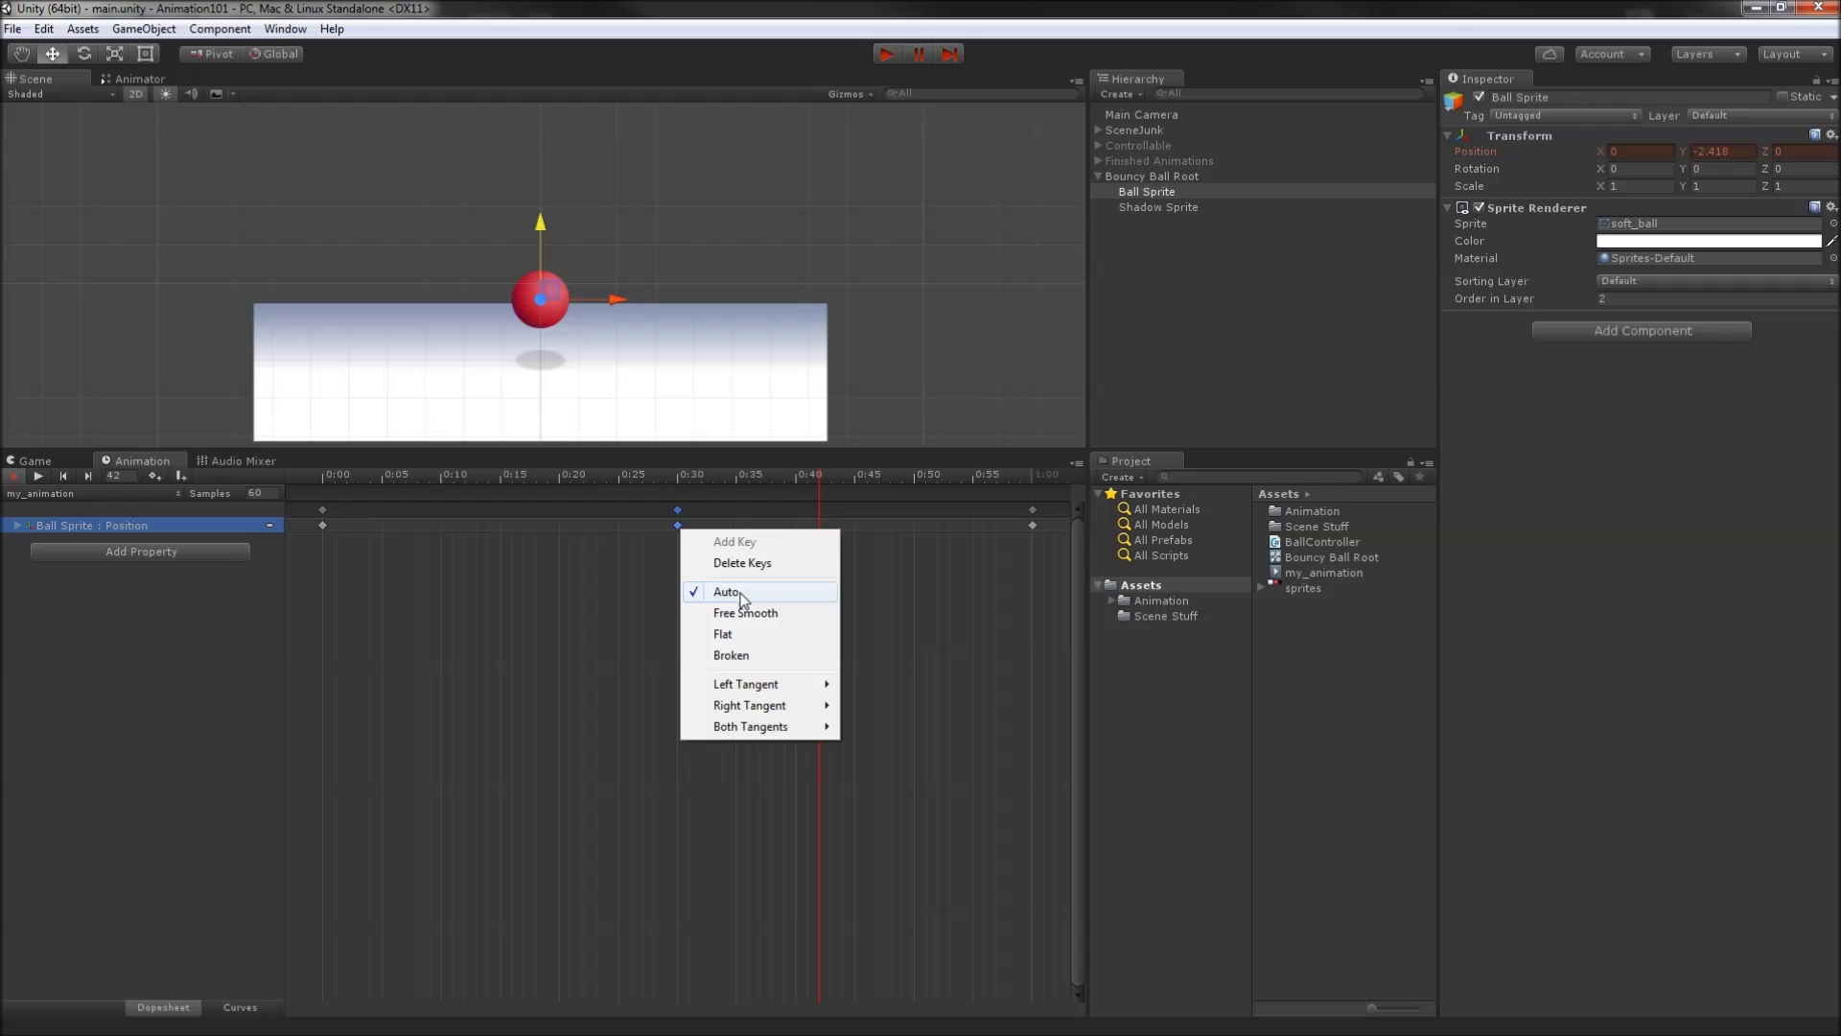
{"action": "left_click", "coordinate": [611, 571]}
{"action": "left_click", "coordinate": [678, 525]}
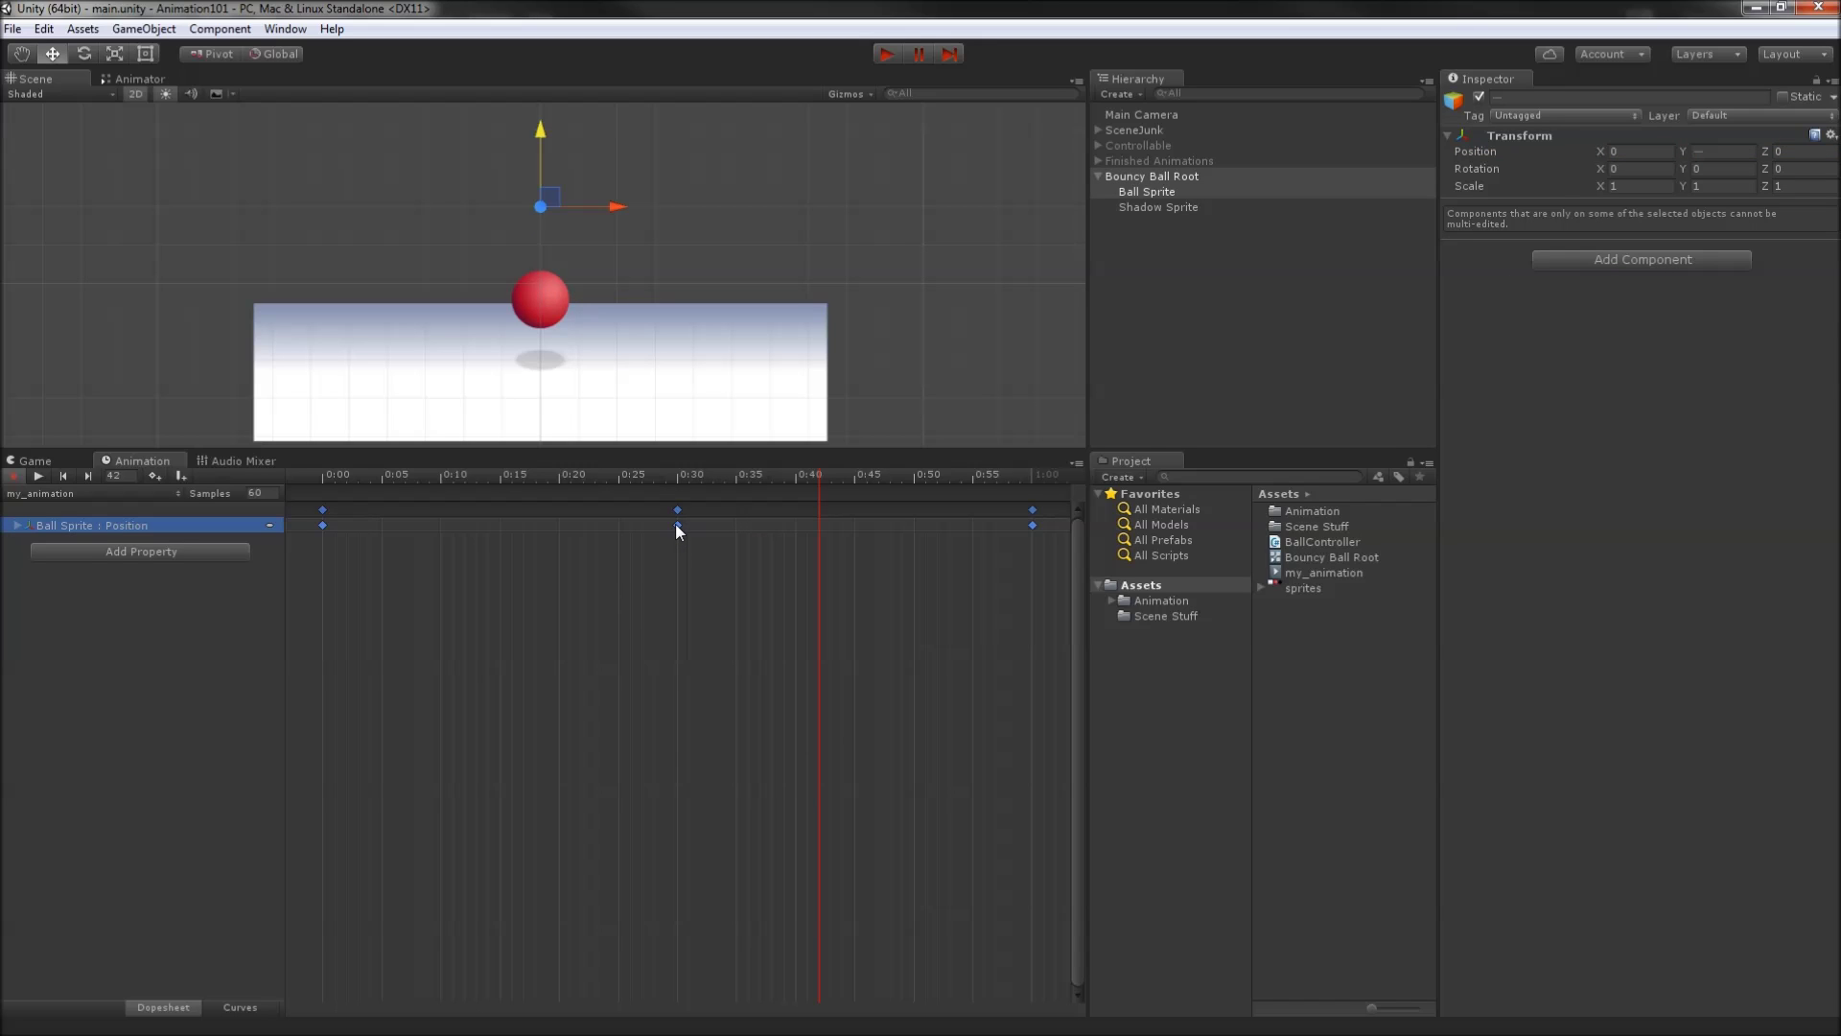
{"action": "right_click", "coordinate": [675, 526]}
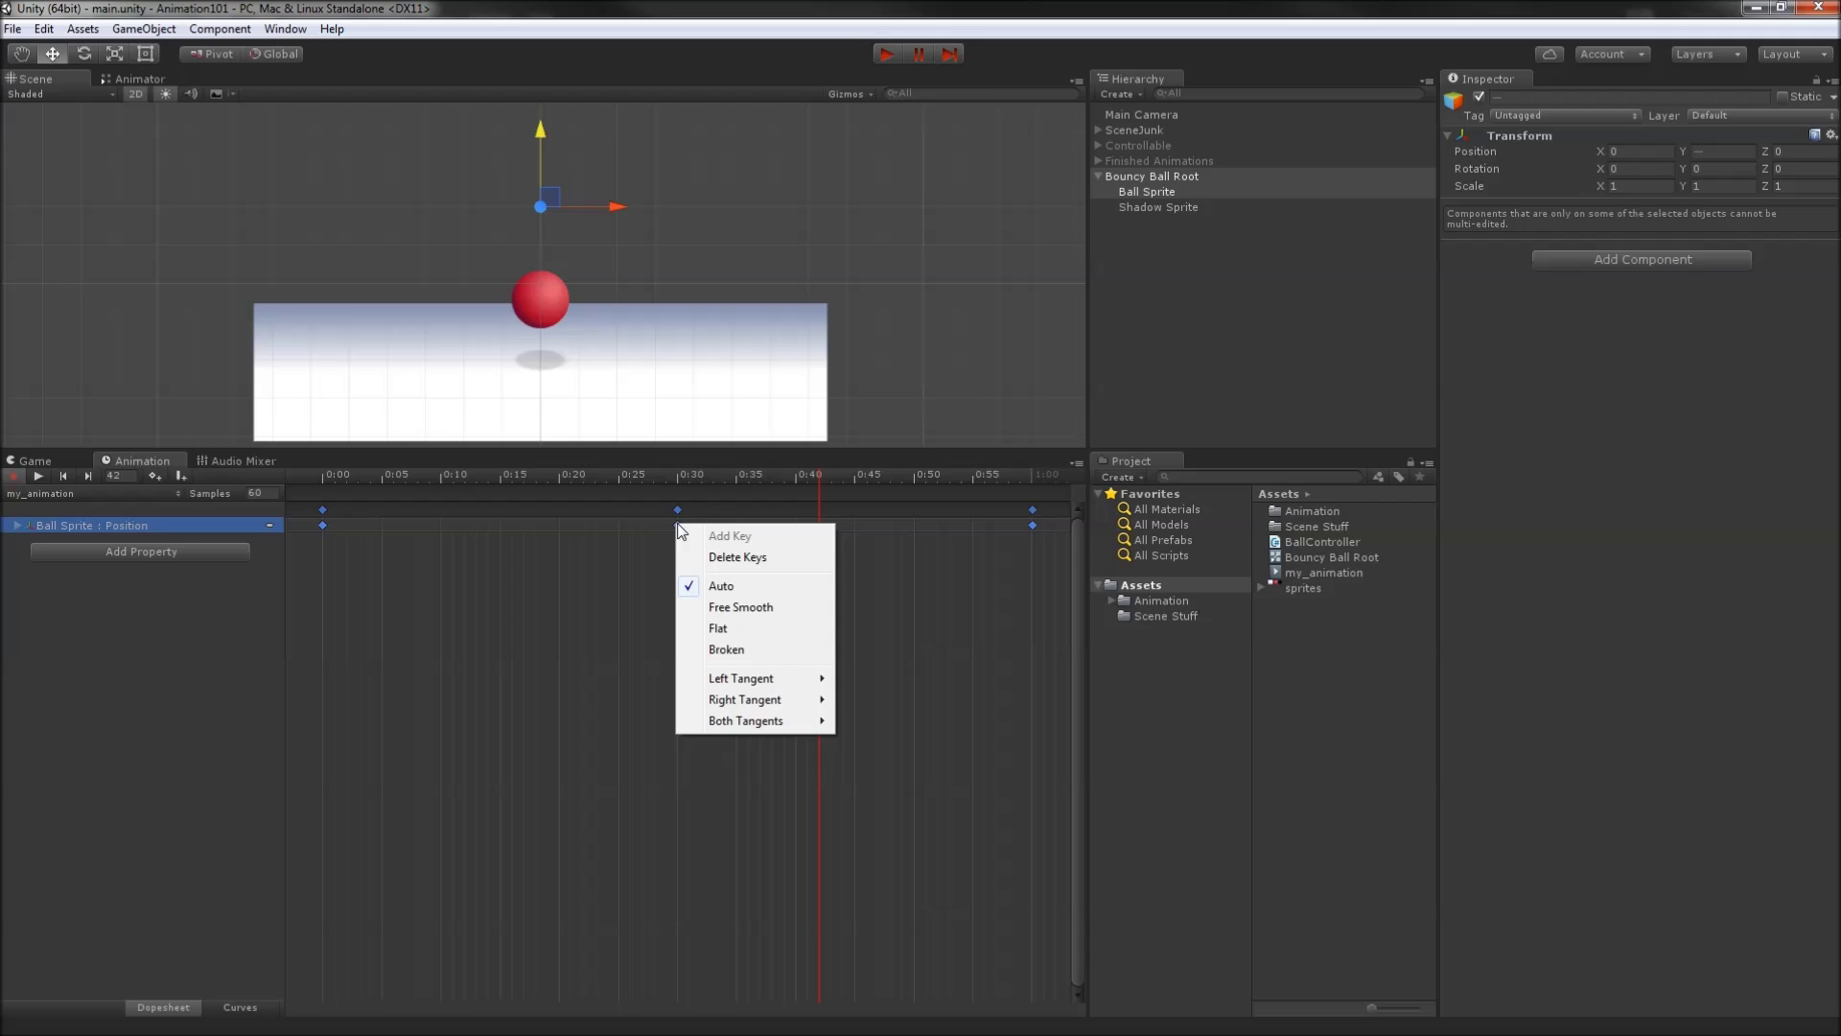
{"action": "mouse_move", "coordinate": [743, 719]}
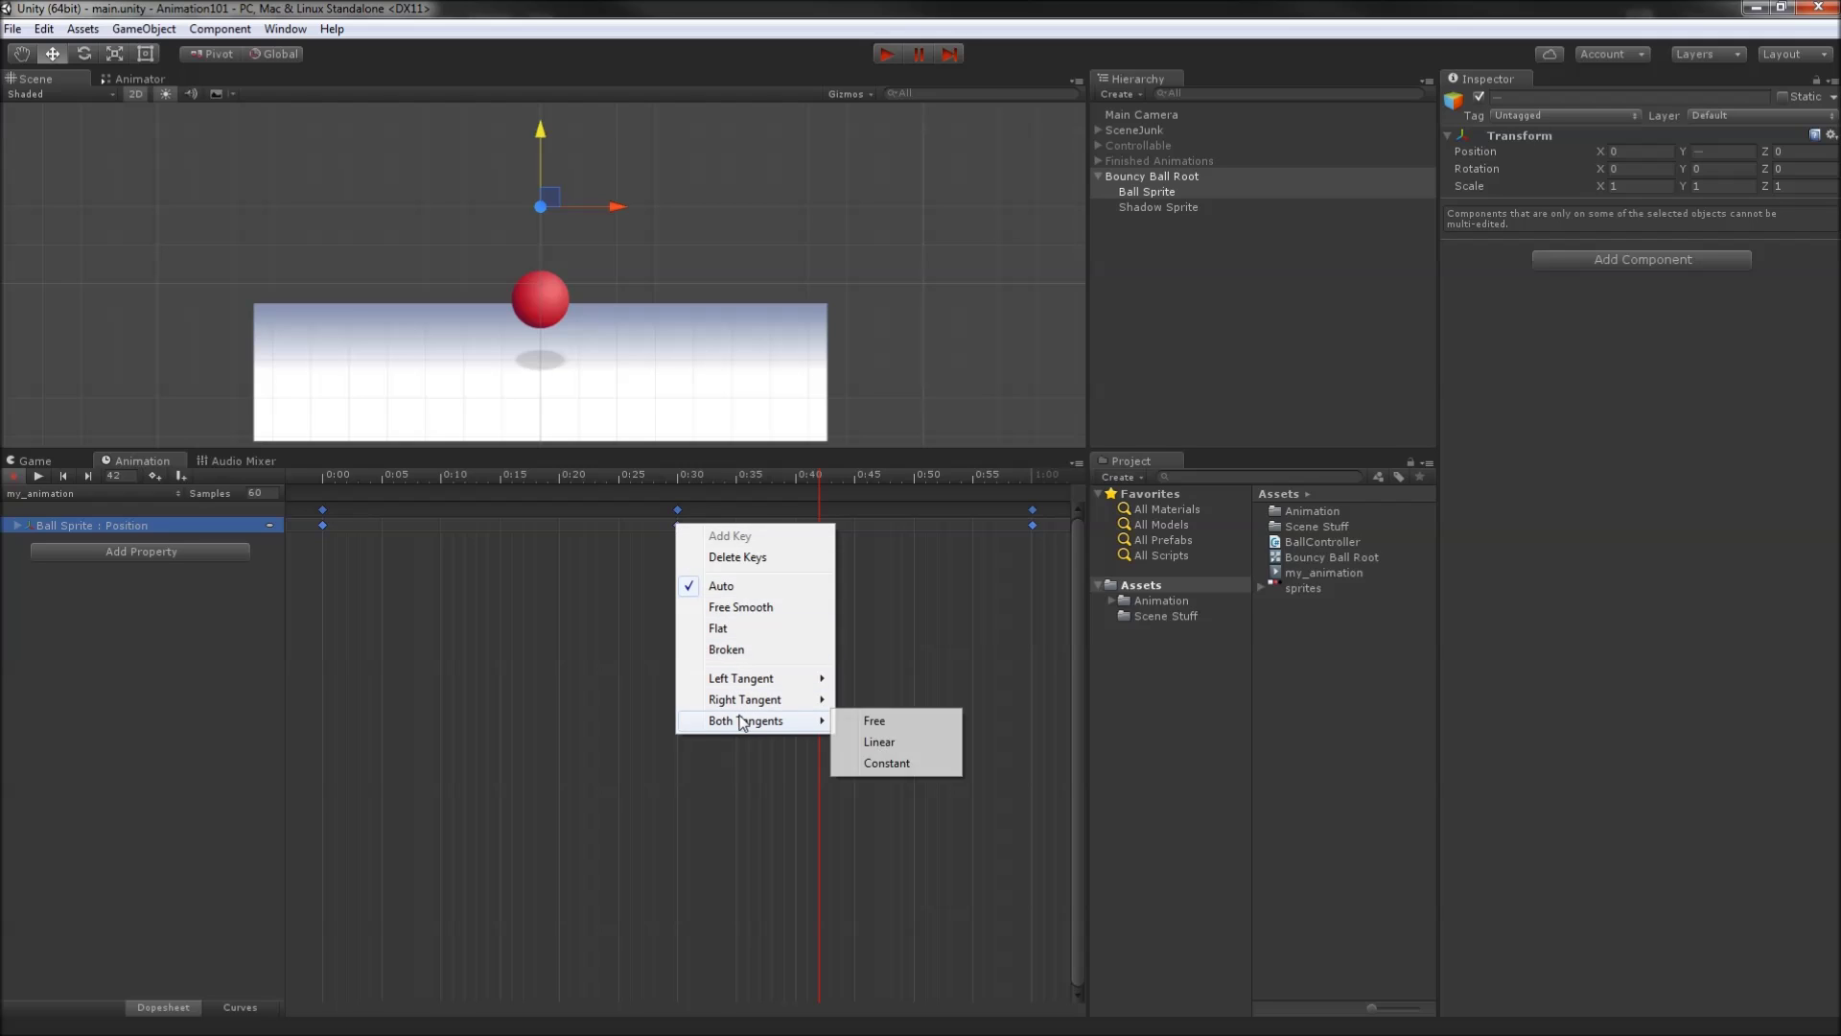
{"action": "left_click", "coordinate": [900, 745]}
Return to the first frame and preview the bounce with linear tangents
{"action": "left_click_drag", "start_coordinate": [561, 475], "coordinate": [205, 441]}
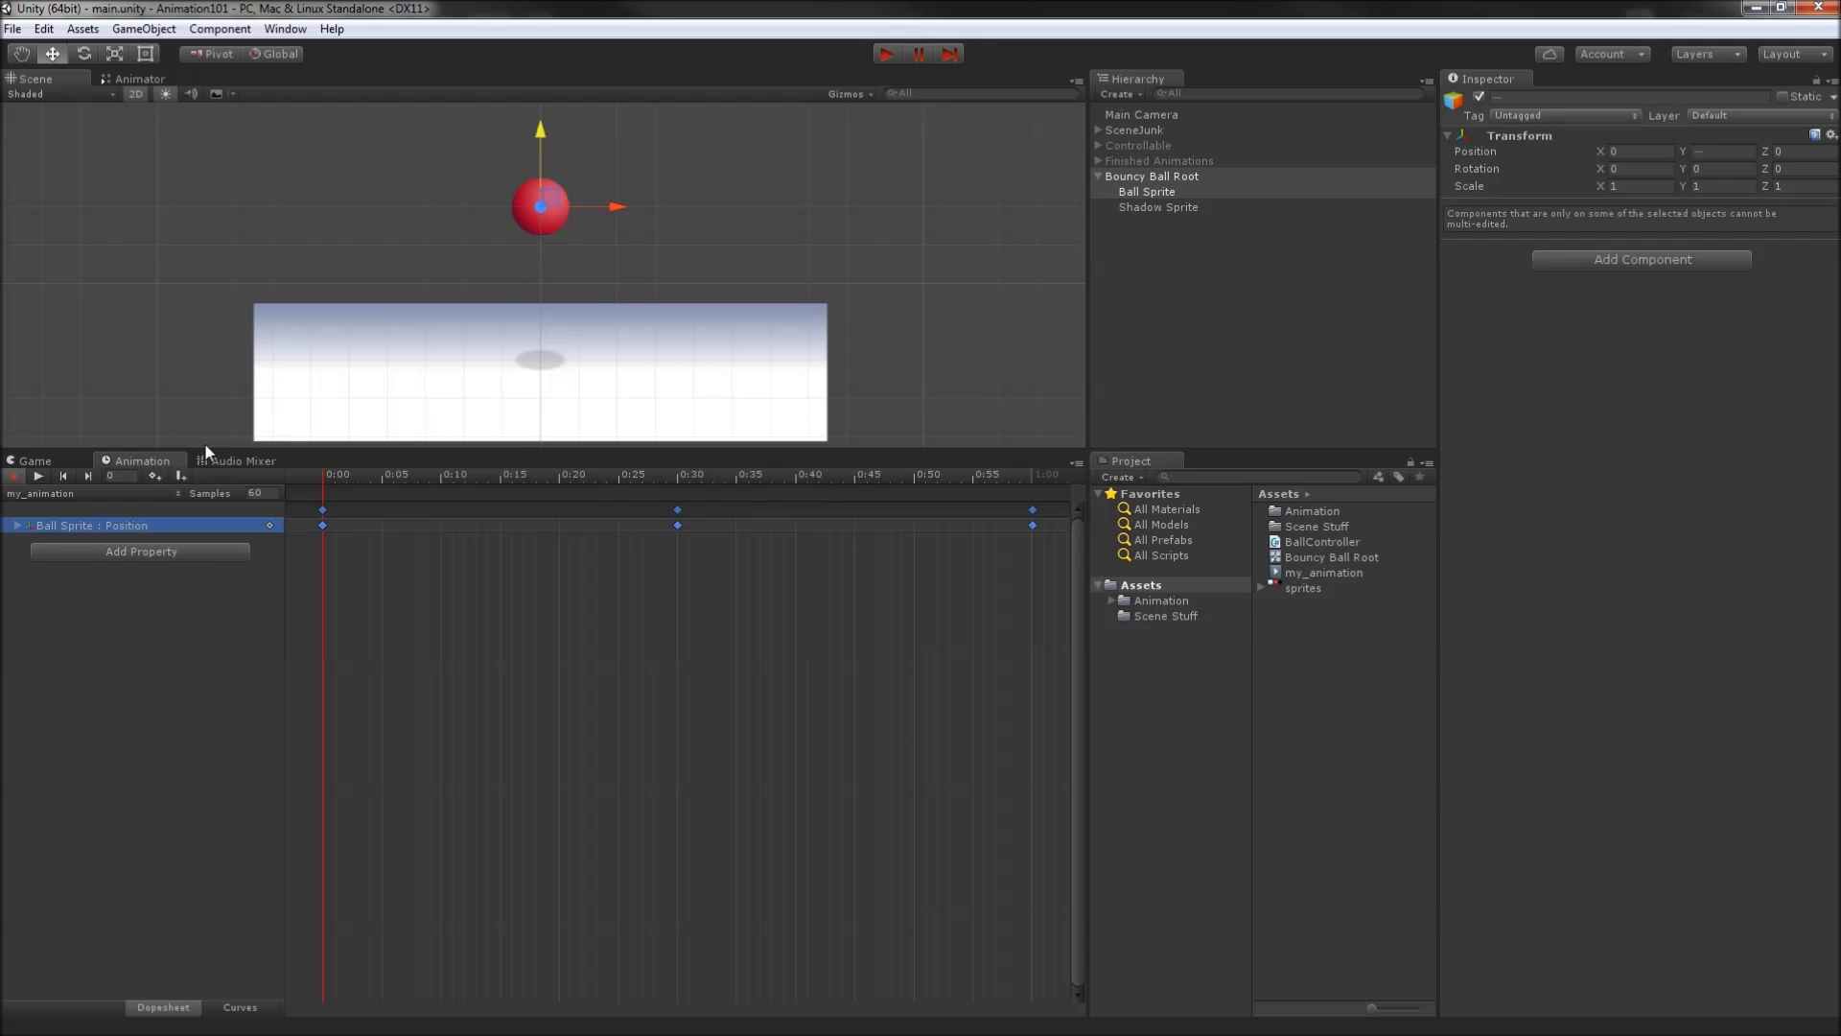
{"action": "left_click", "coordinate": [38, 477]}
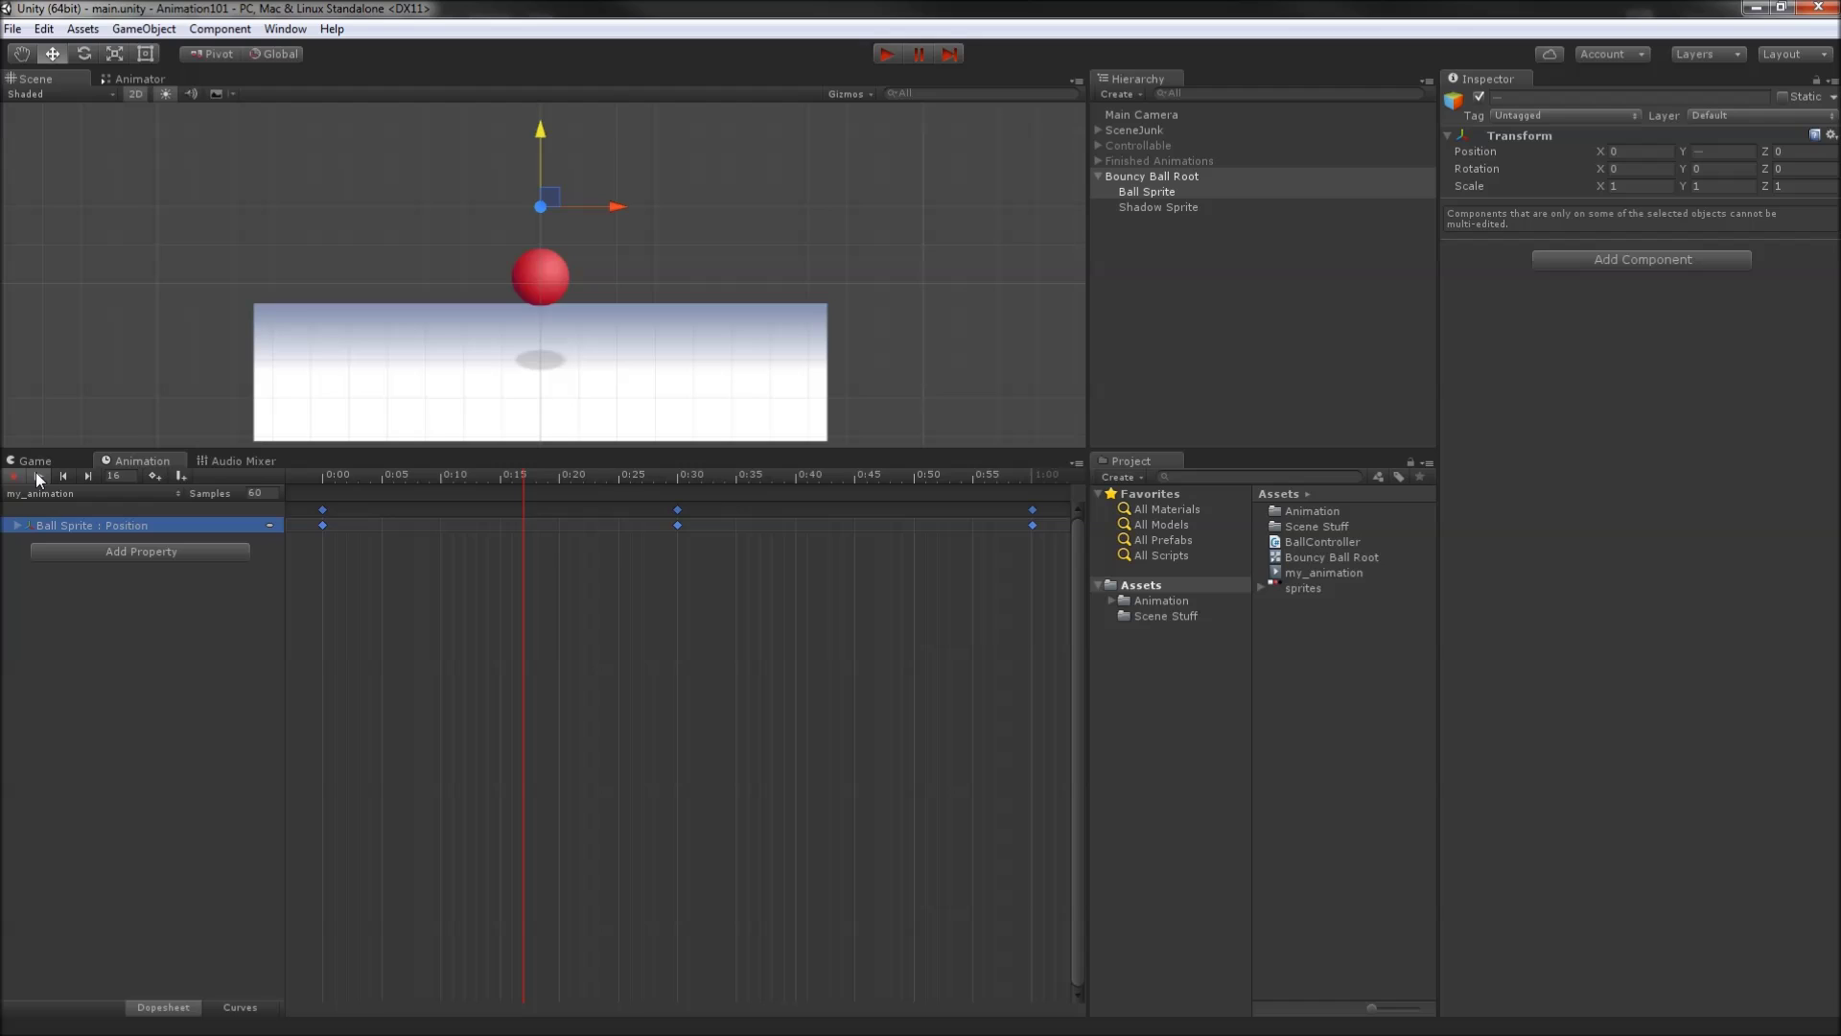
{"action": "key", "text": "q"}
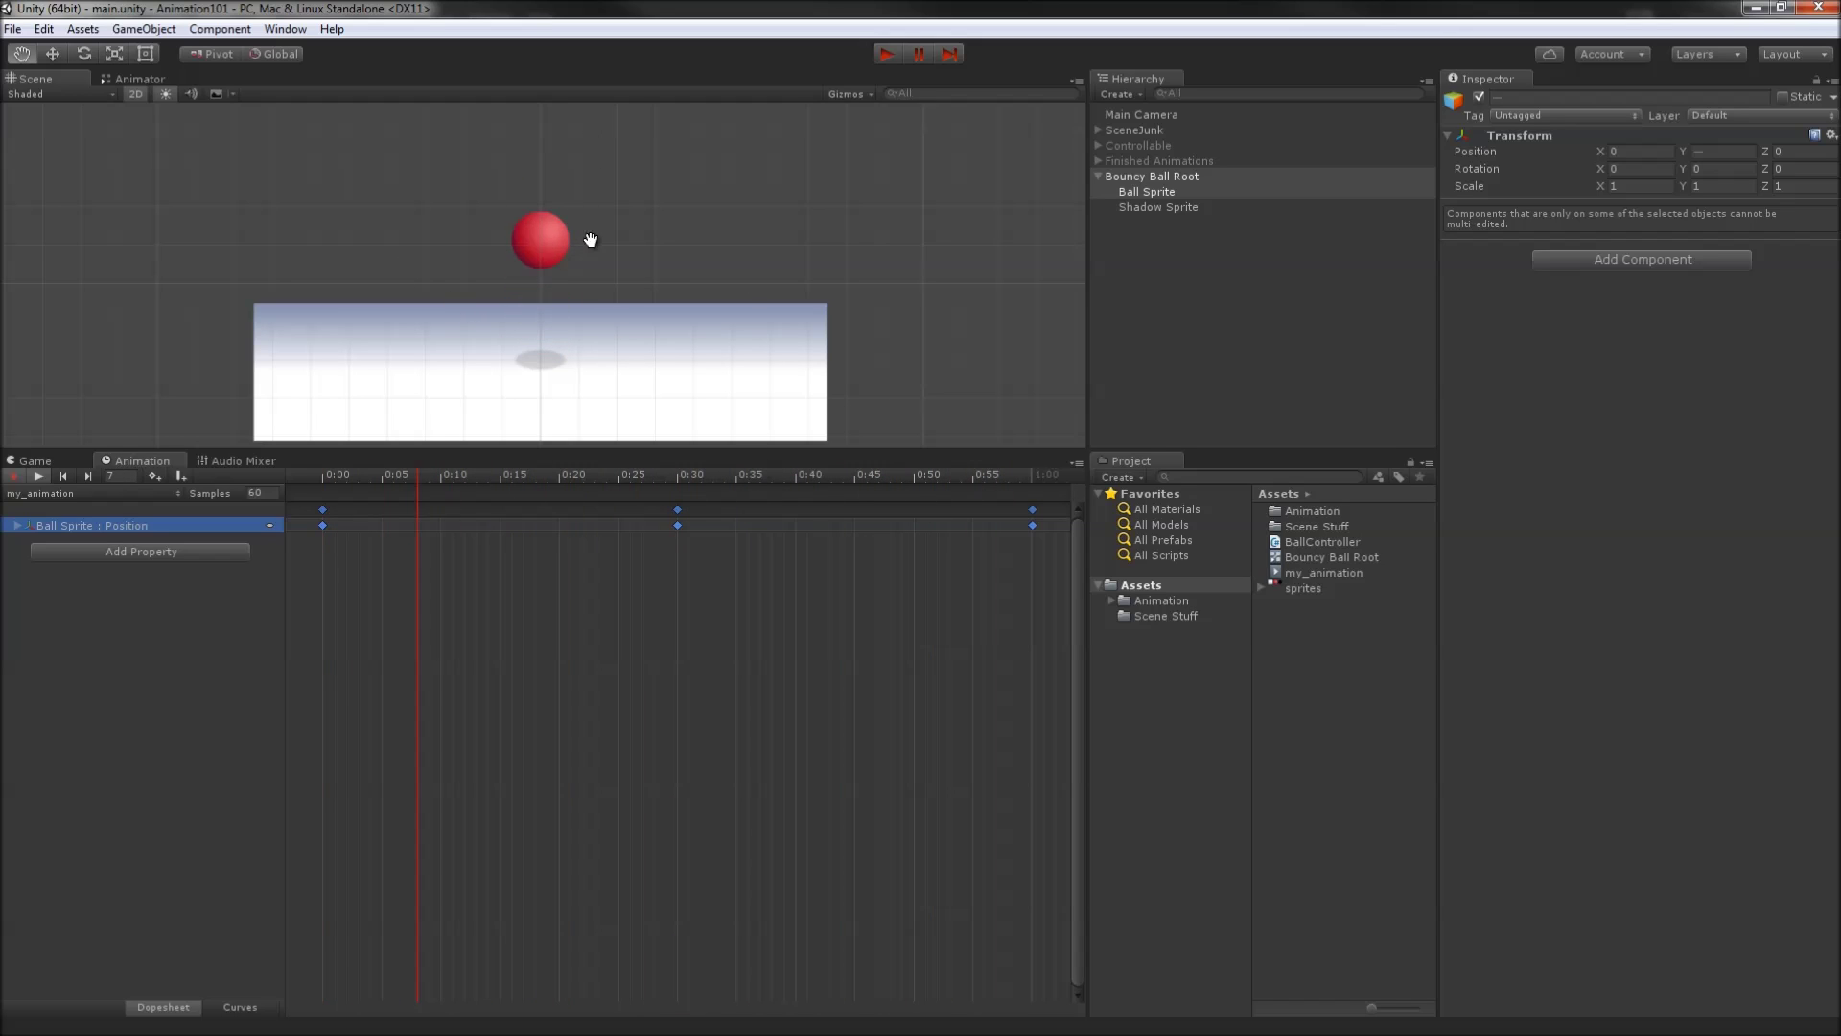
{"action": "key", "text": "w"}
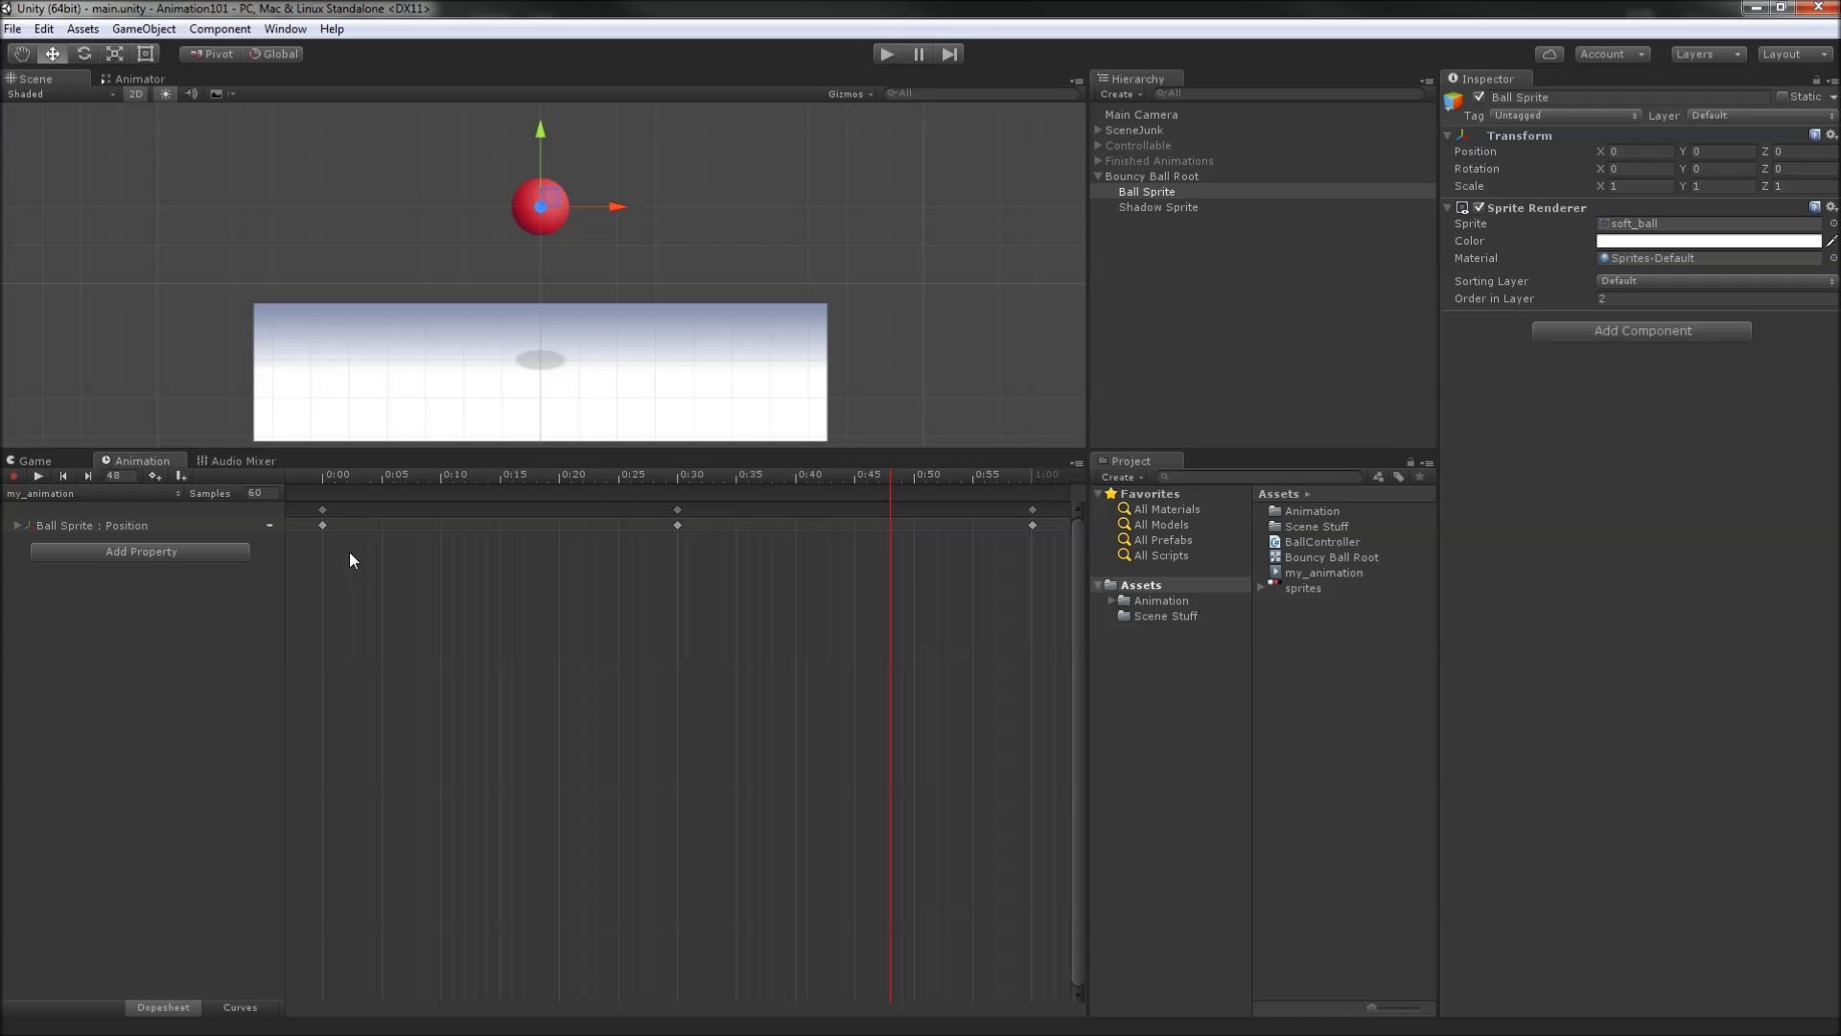
Set the Ball Sprite position keys at 0:00 and 1:00 to Flat tangents
{"action": "left_click_drag", "start_coordinate": [337, 542], "coordinate": [303, 497]}
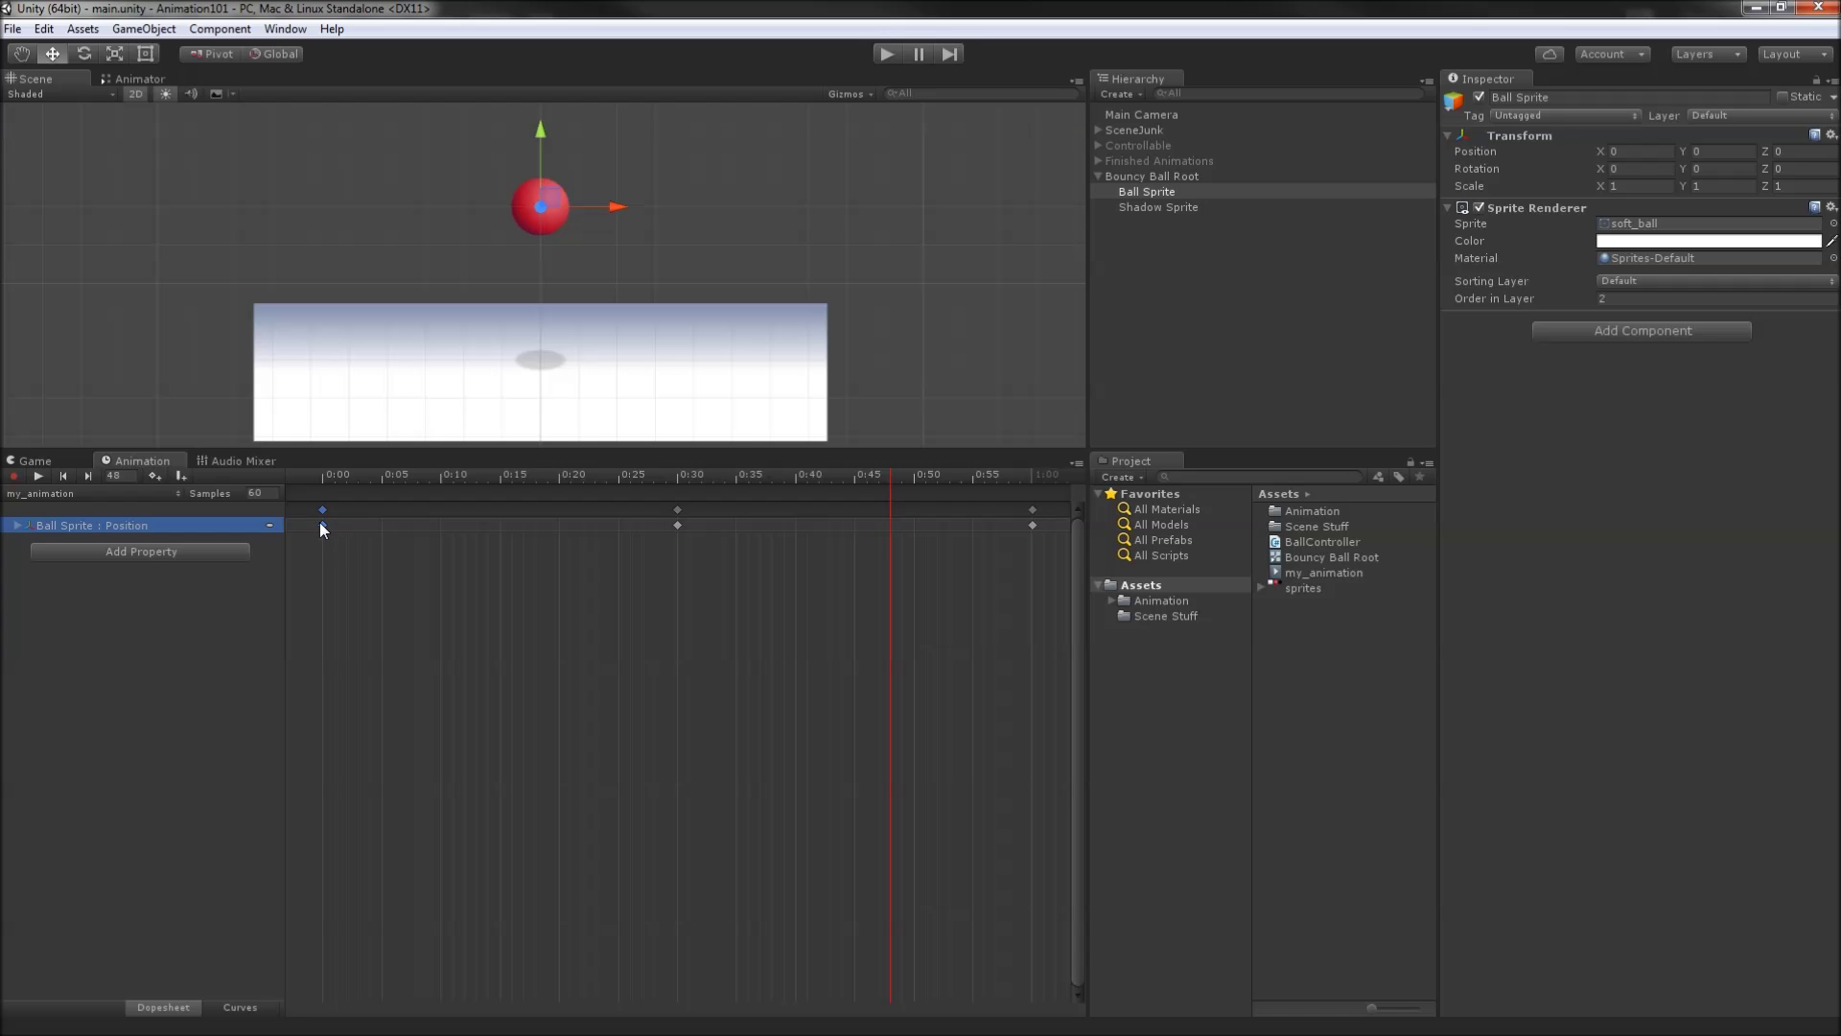
{"action": "right_click", "coordinate": [320, 523]}
{"action": "left_click", "coordinate": [436, 628]}
{"action": "left_click_drag", "start_coordinate": [986, 576], "coordinate": [1054, 515]}
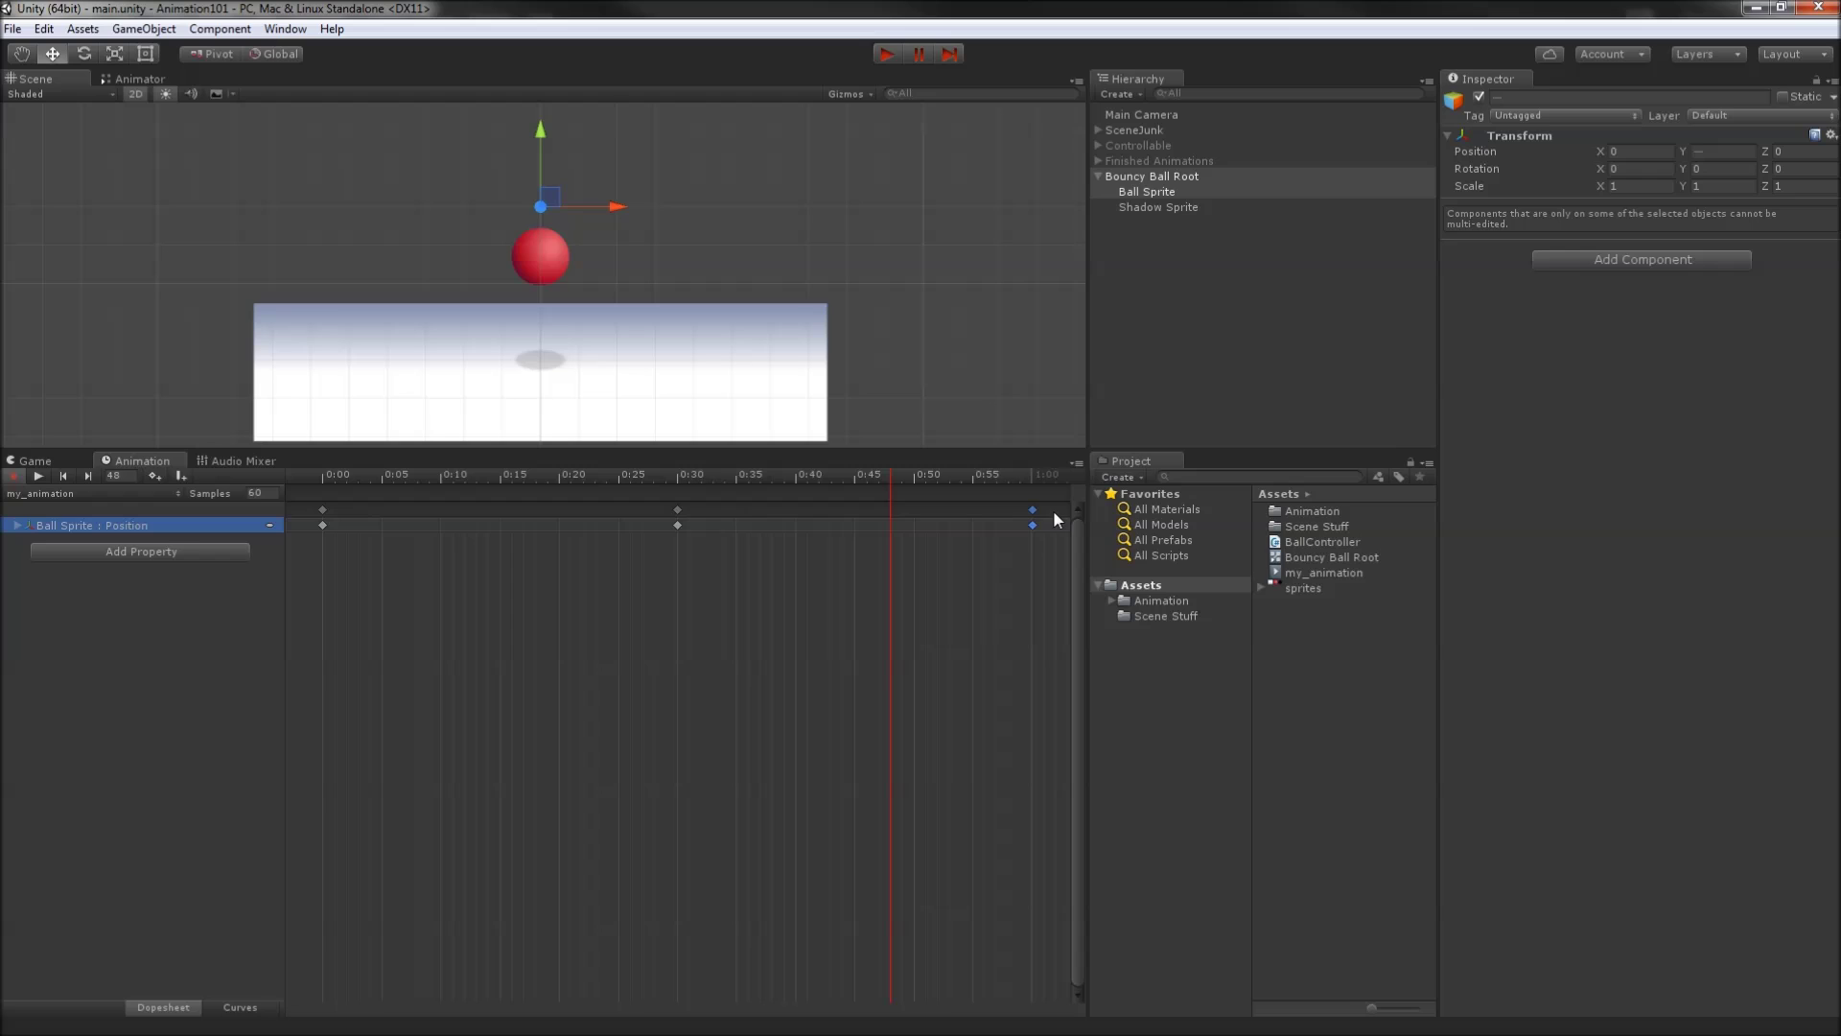
{"action": "right_click", "coordinate": [1033, 524]}
{"action": "left_click", "coordinate": [1078, 625]}
Preview the eased bounce and examine the Ball Sprite position as curves
{"action": "left_click", "coordinate": [39, 475]}
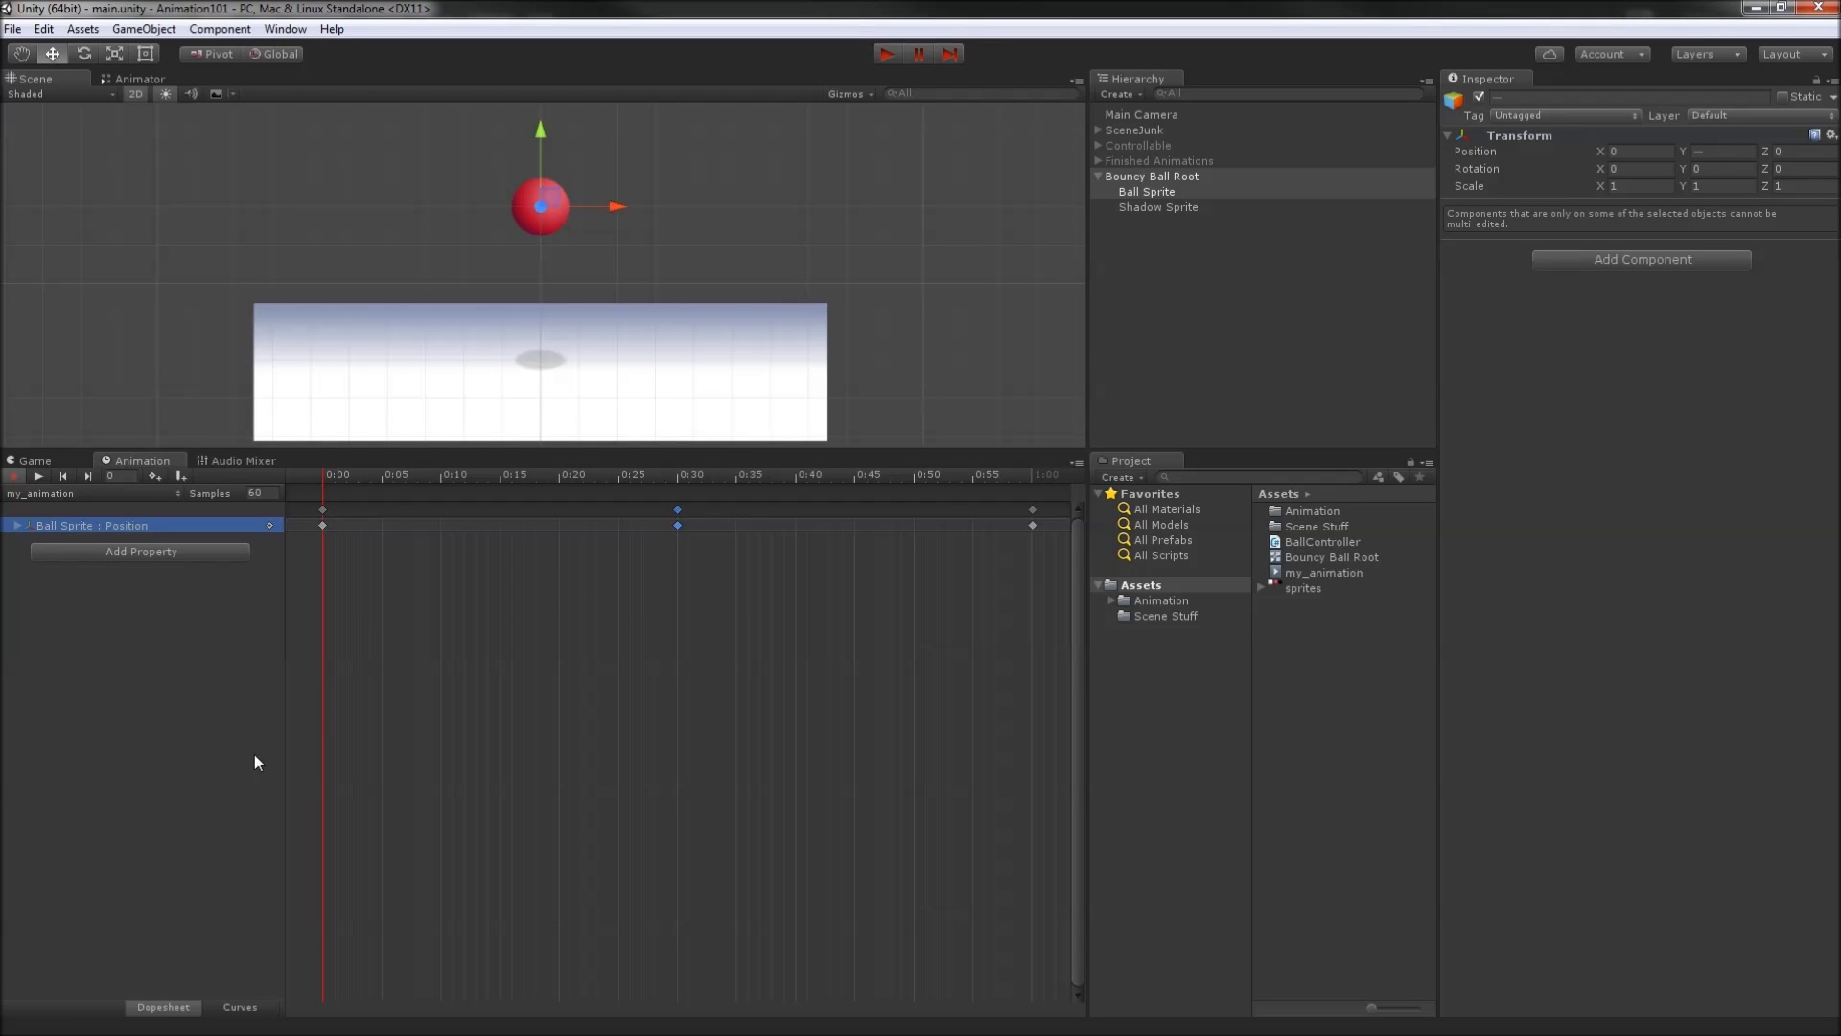
{"action": "left_click", "coordinate": [237, 1006]}
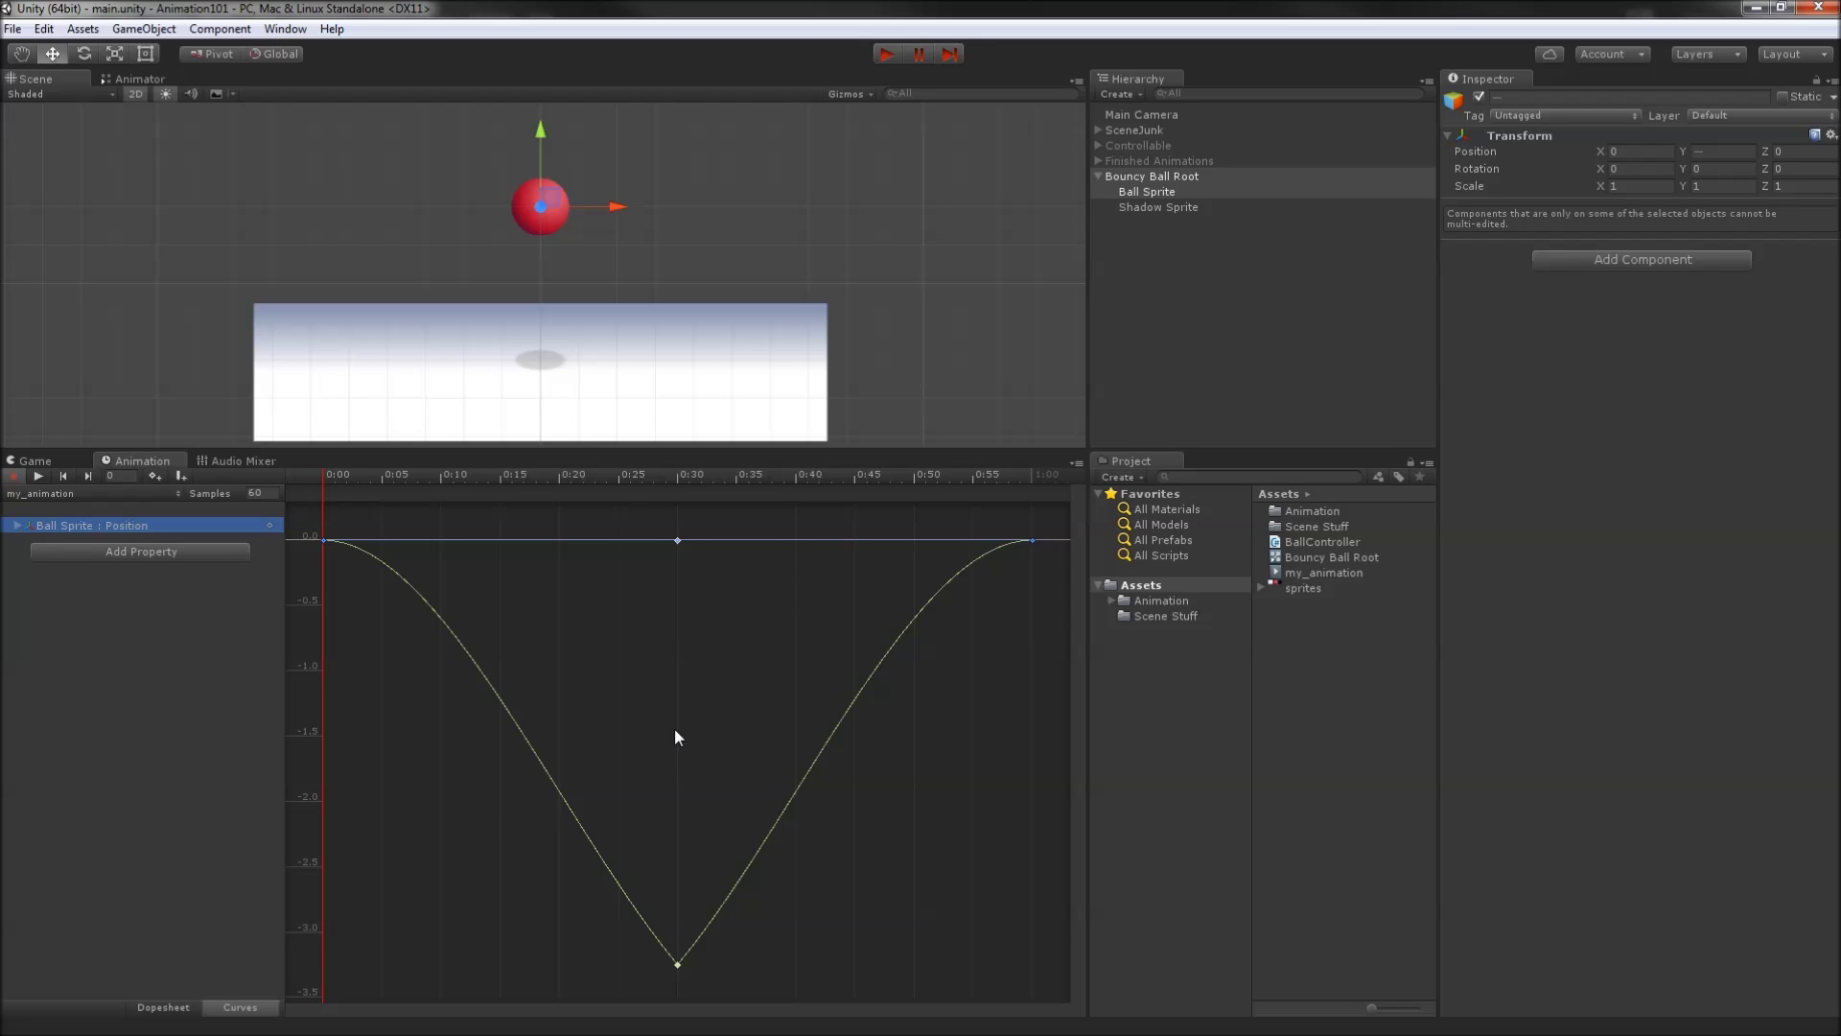
Set both tangents of the Ball Sprite position key at 0:30 to Free and adjust its tangent handles for a sharper bounce
{"action": "right_click", "coordinate": [677, 965]}
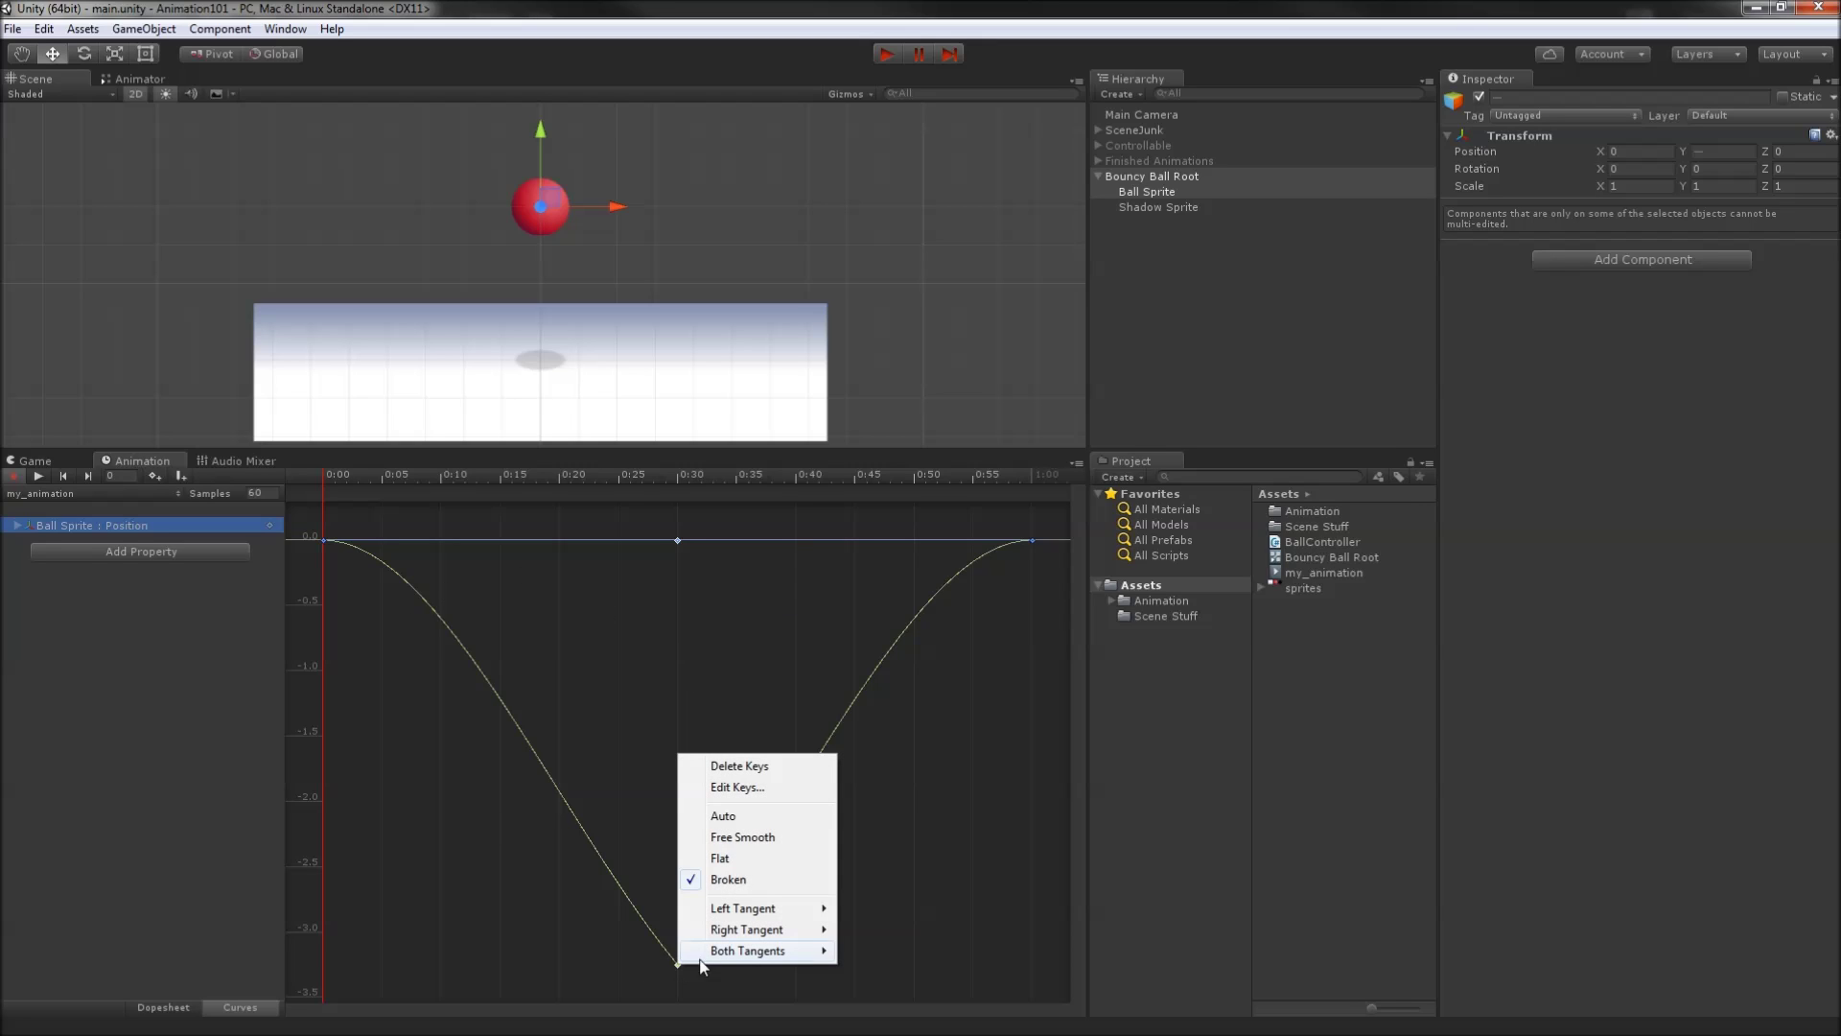
{"action": "mouse_move", "coordinate": [730, 951]}
{"action": "left_click", "coordinate": [871, 952]}
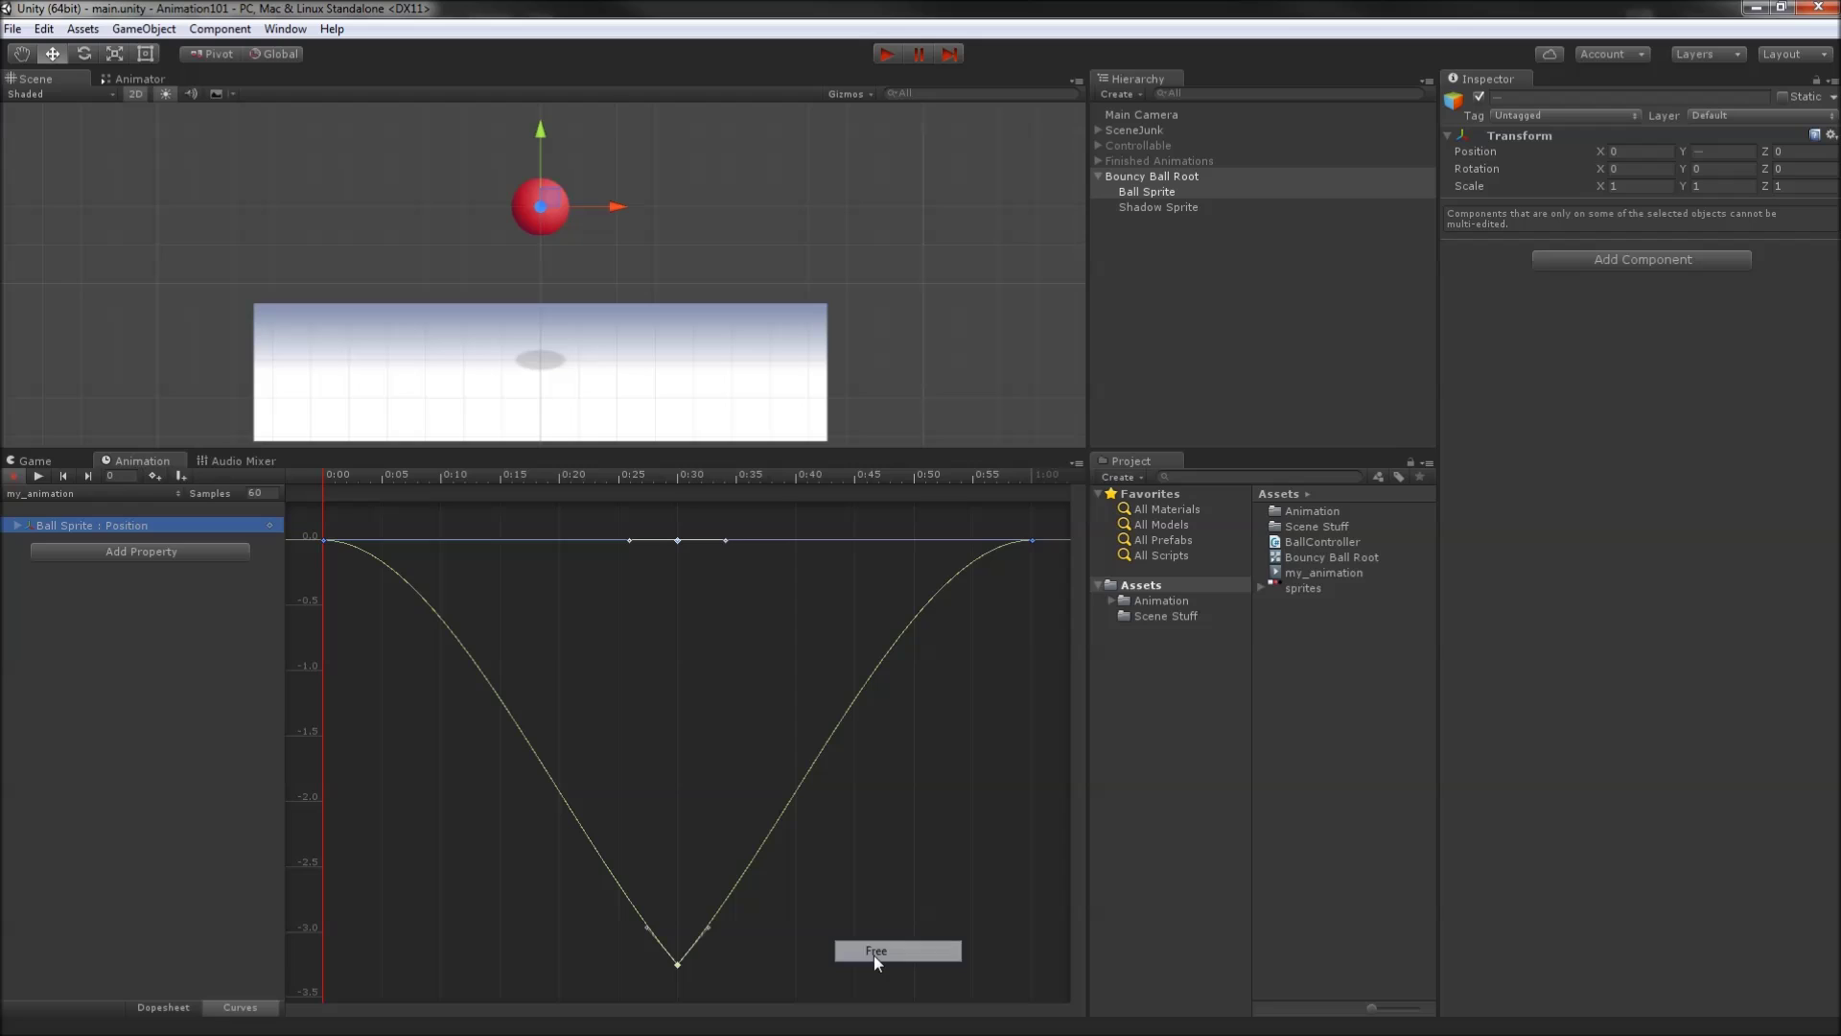
{"action": "left_click_drag", "start_coordinate": [647, 930], "coordinate": [692, 924]}
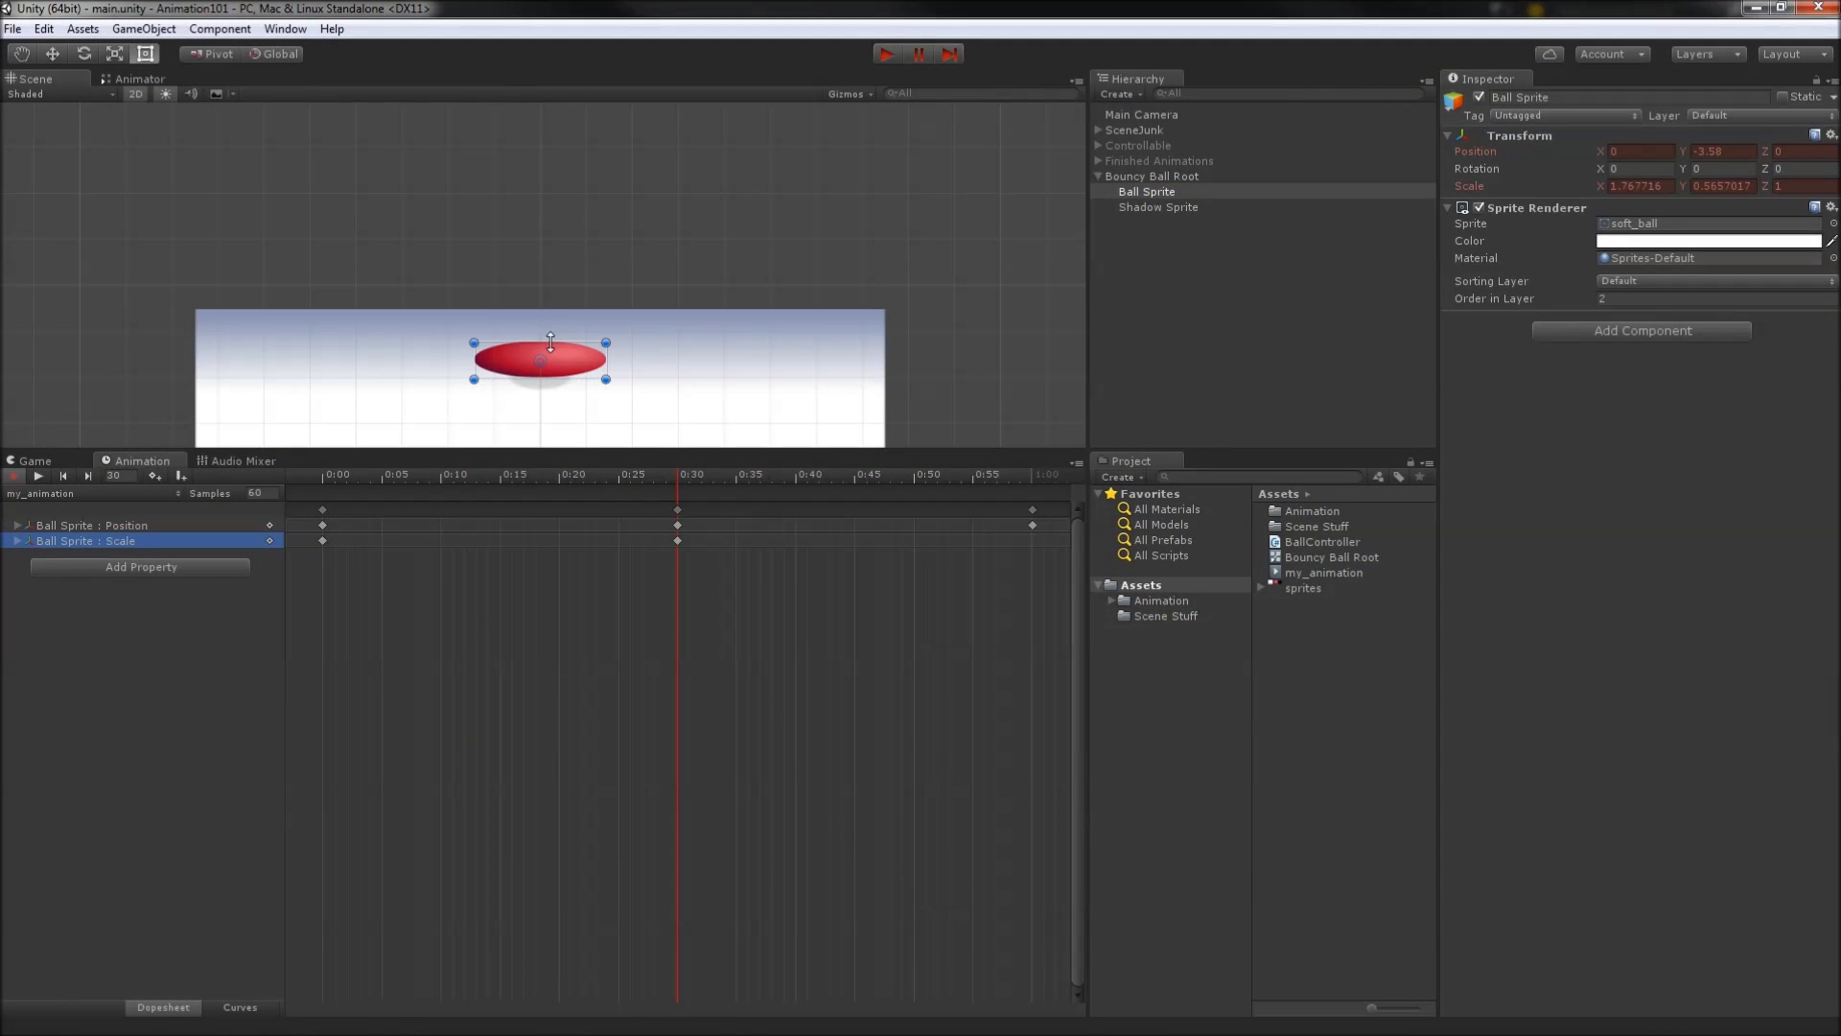
Keyframe a vertical stretch of the Ball Sprite at frame 36, about 0.89 by 1.13, and resize the sprite at frame 42
{"action": "left_click_drag", "start_coordinate": [677, 476], "coordinate": [748, 473]}
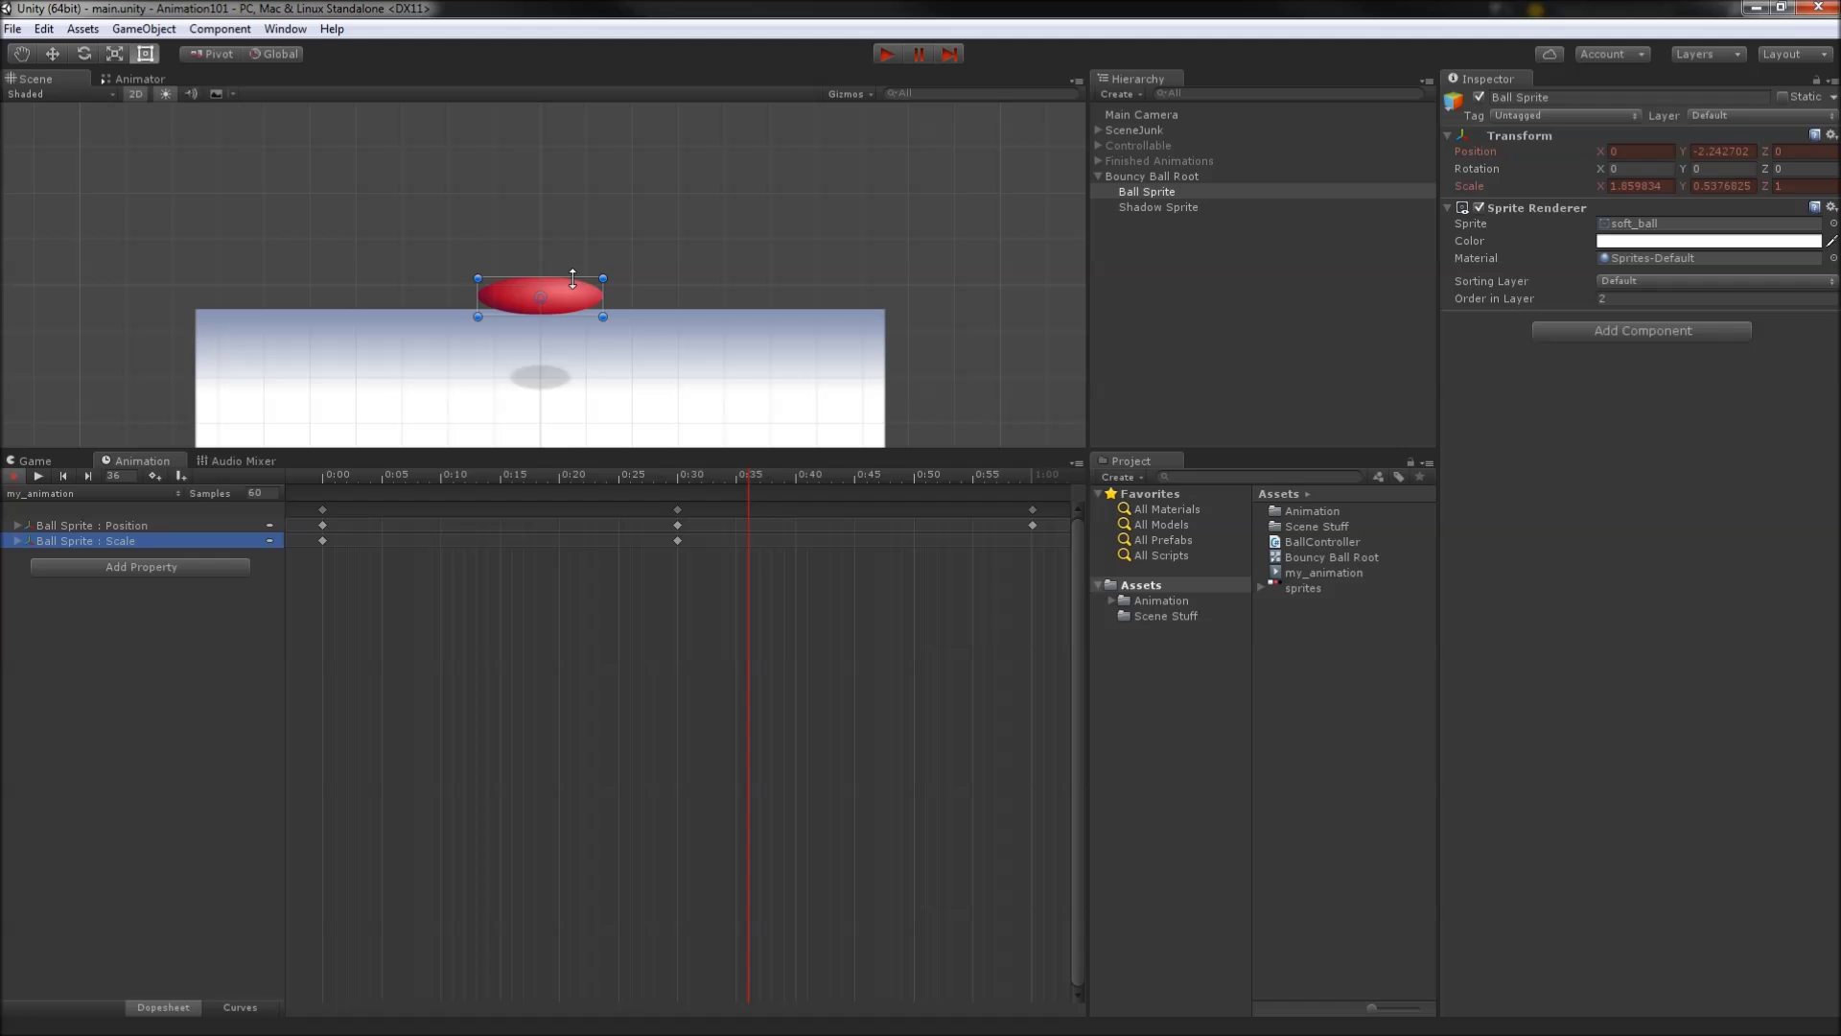
{"action": "left_click_drag", "start_coordinate": [573, 278], "coordinate": [581, 291]}
{"action": "left_click", "coordinate": [746, 528]}
{"action": "left_click_drag", "start_coordinate": [753, 476], "coordinate": [818, 473]}
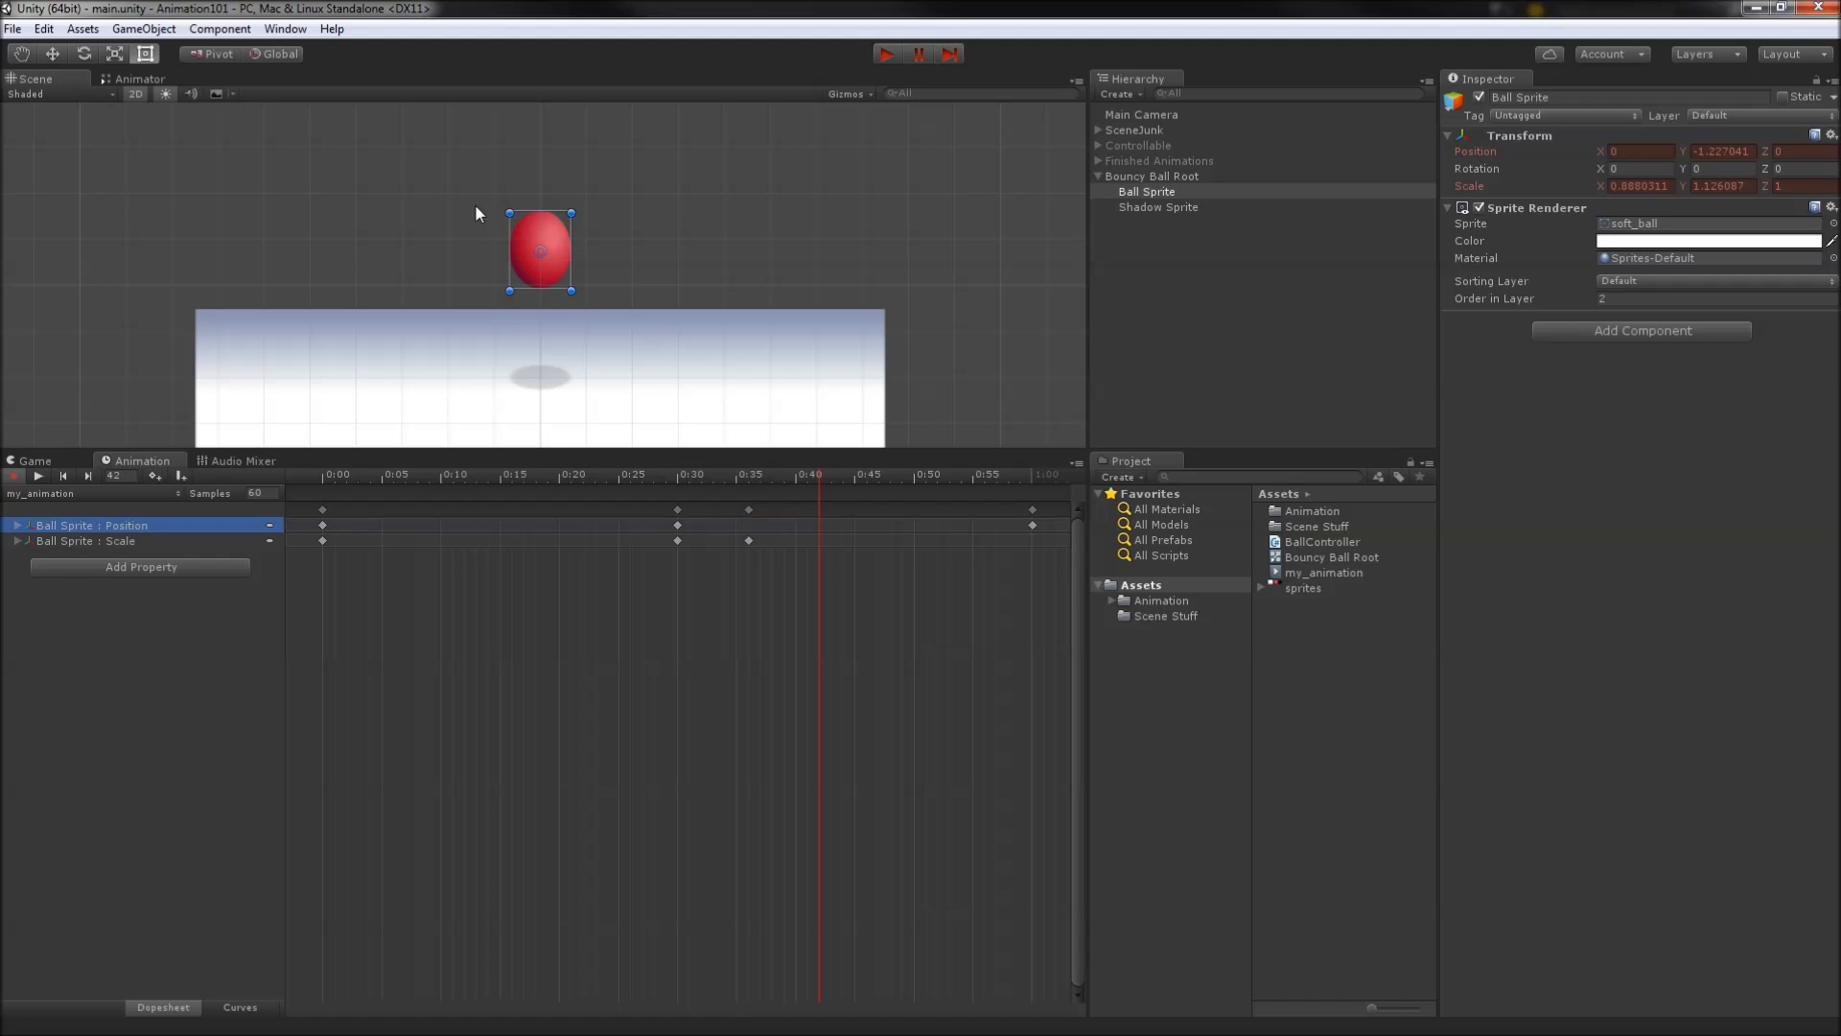
{"action": "left_click_drag", "start_coordinate": [509, 213], "coordinate": [518, 217]}
{"action": "left_click_drag", "start_coordinate": [817, 474], "coordinate": [1367, 288]}
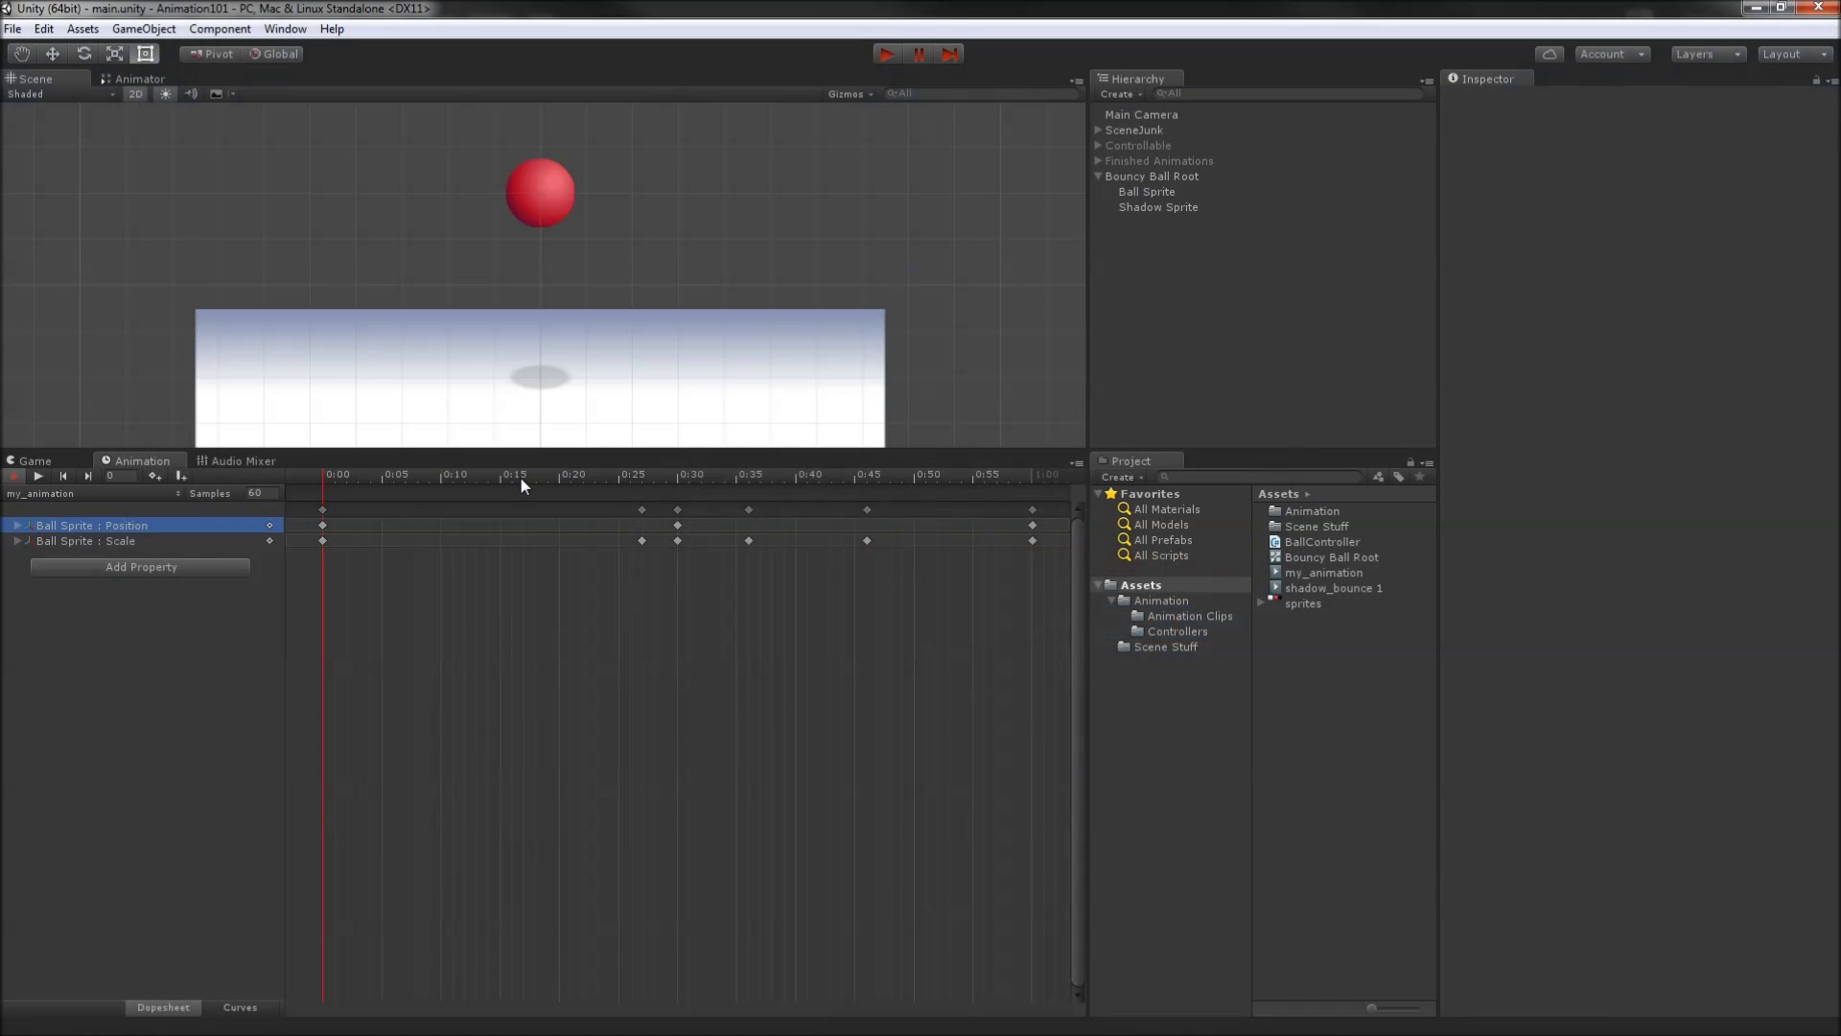
Set the Ball Sprite scale key at frame 27 to Flat tangents and preview the motion leading into the impact
{"action": "left_click_drag", "start_coordinate": [535, 477], "coordinate": [641, 469]}
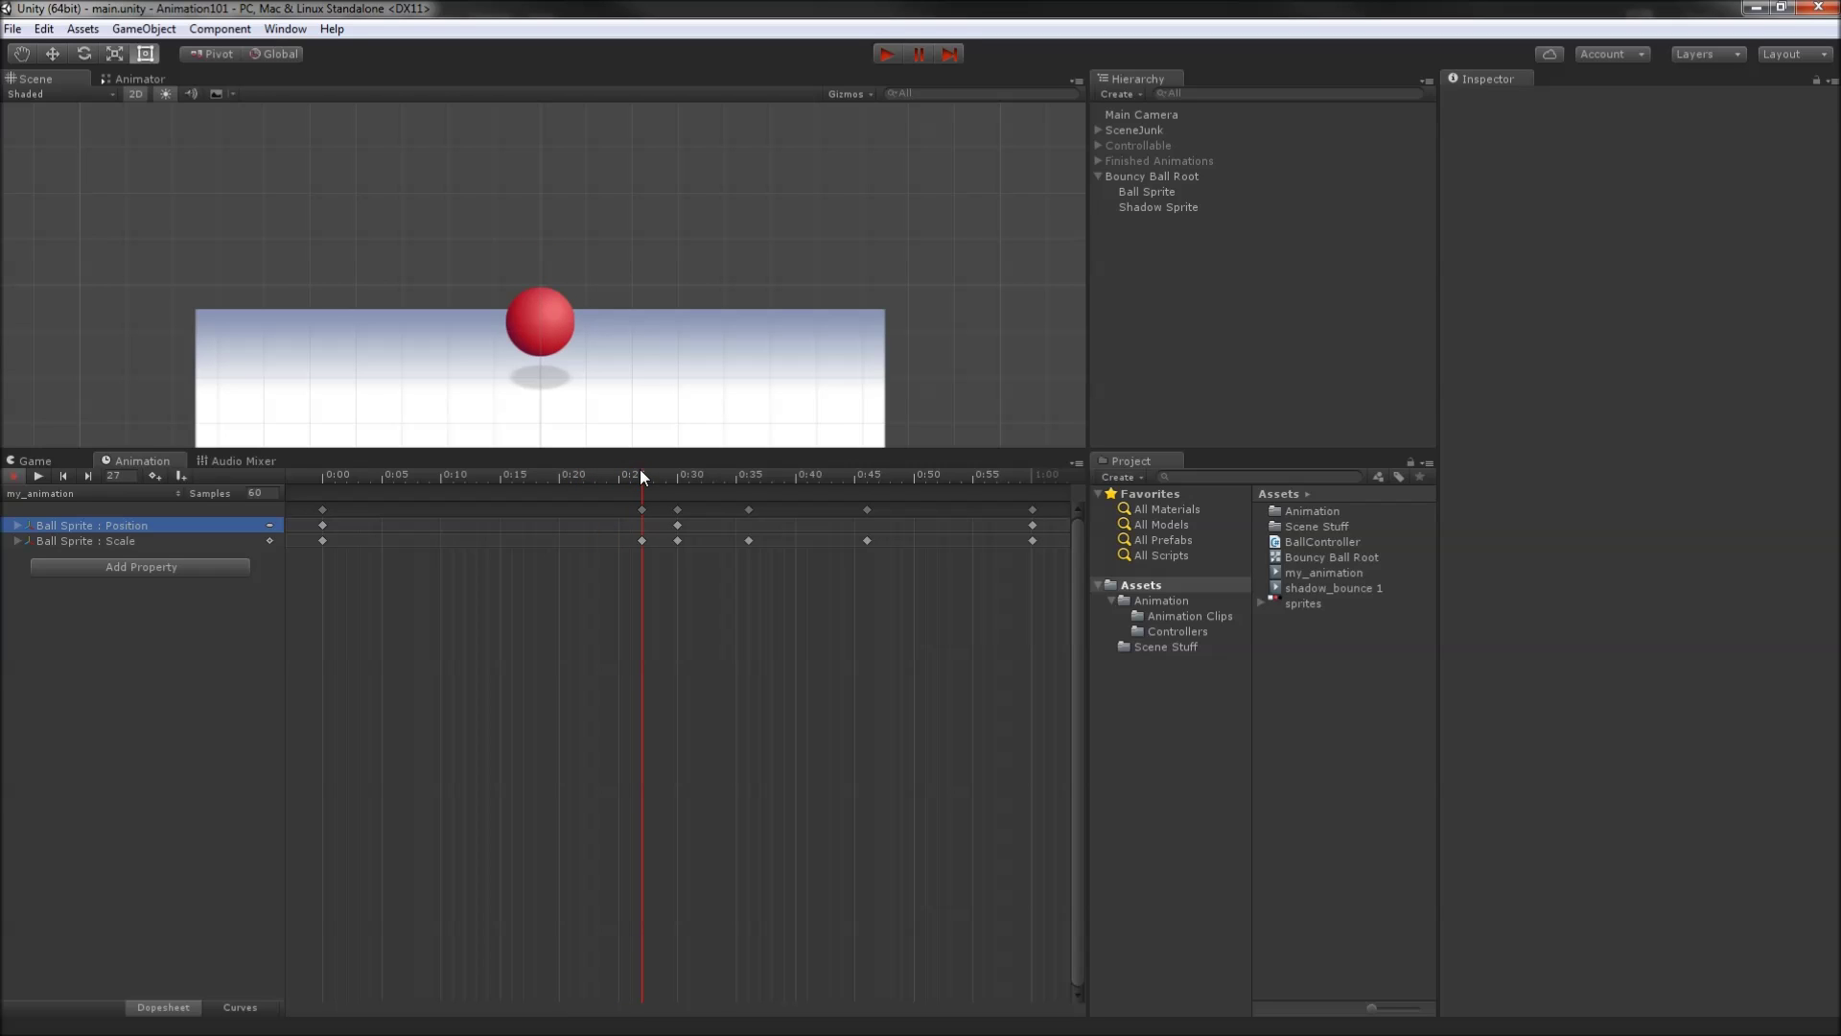
{"action": "left_click", "coordinate": [640, 543]}
{"action": "right_click", "coordinate": [641, 543]}
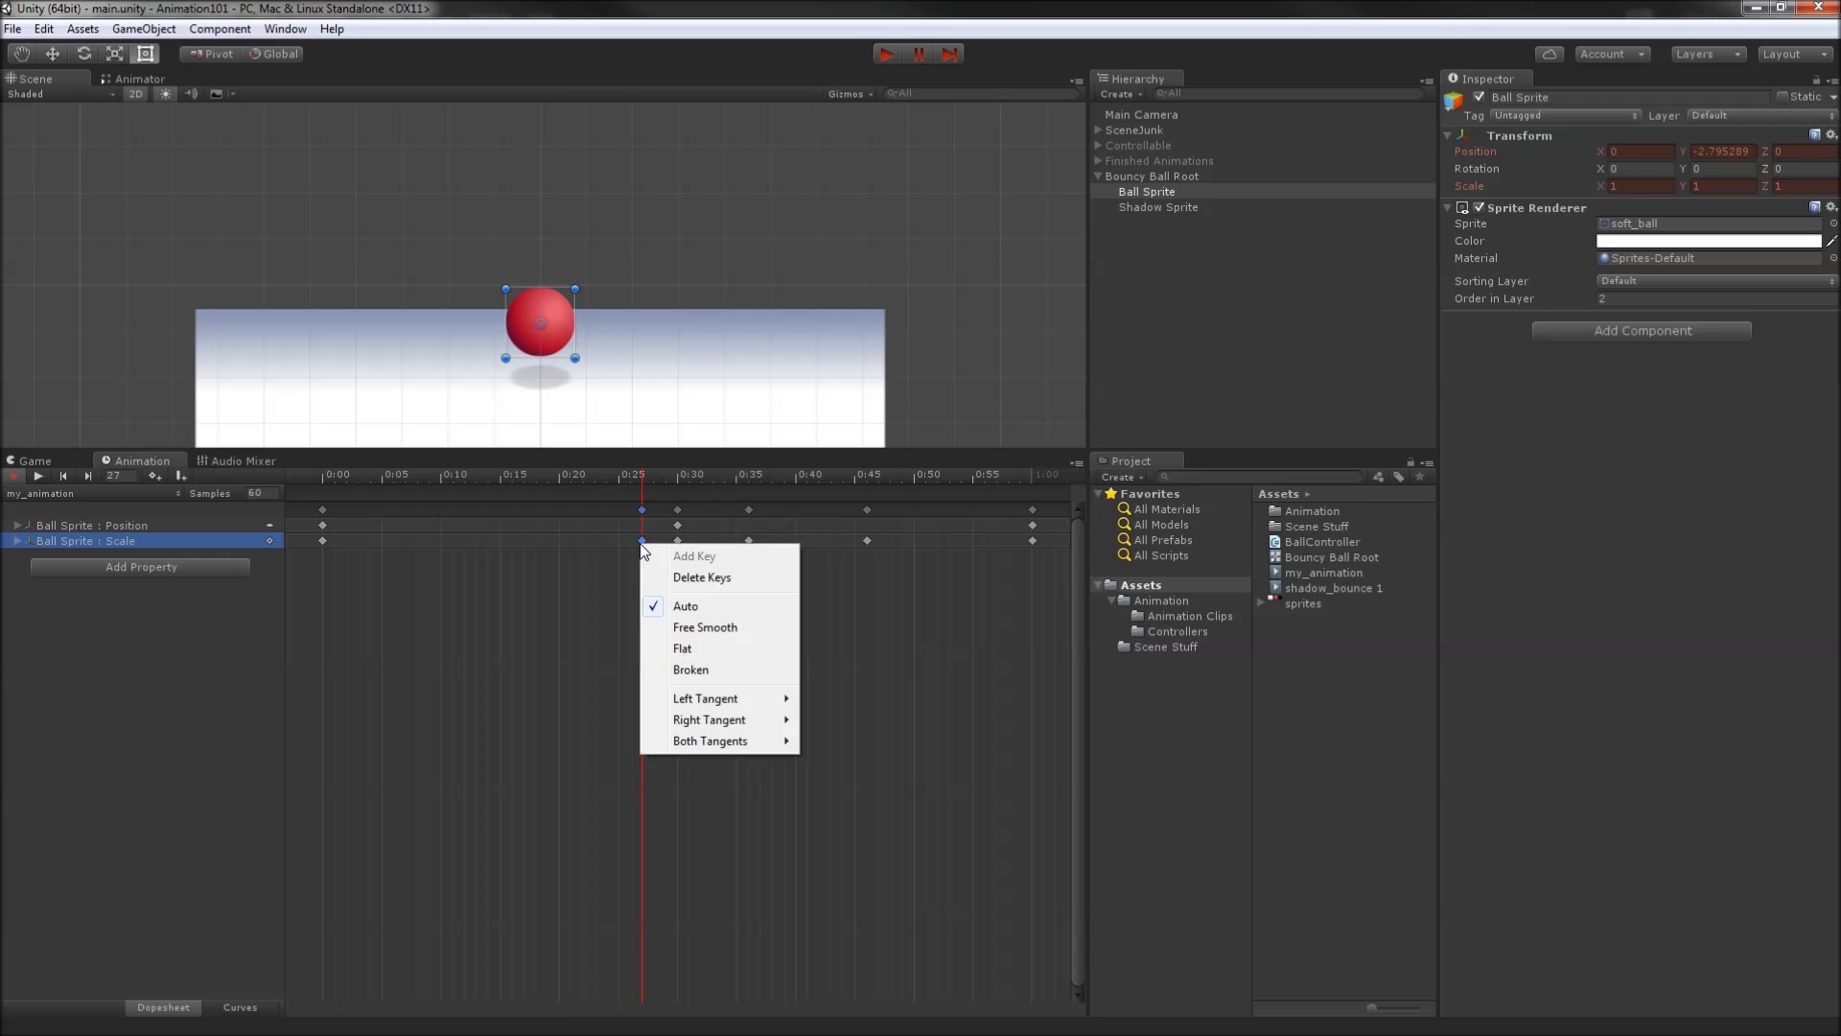
{"action": "left_click", "coordinate": [682, 648]}
{"action": "left_click_drag", "start_coordinate": [640, 472], "coordinate": [602, 458]}
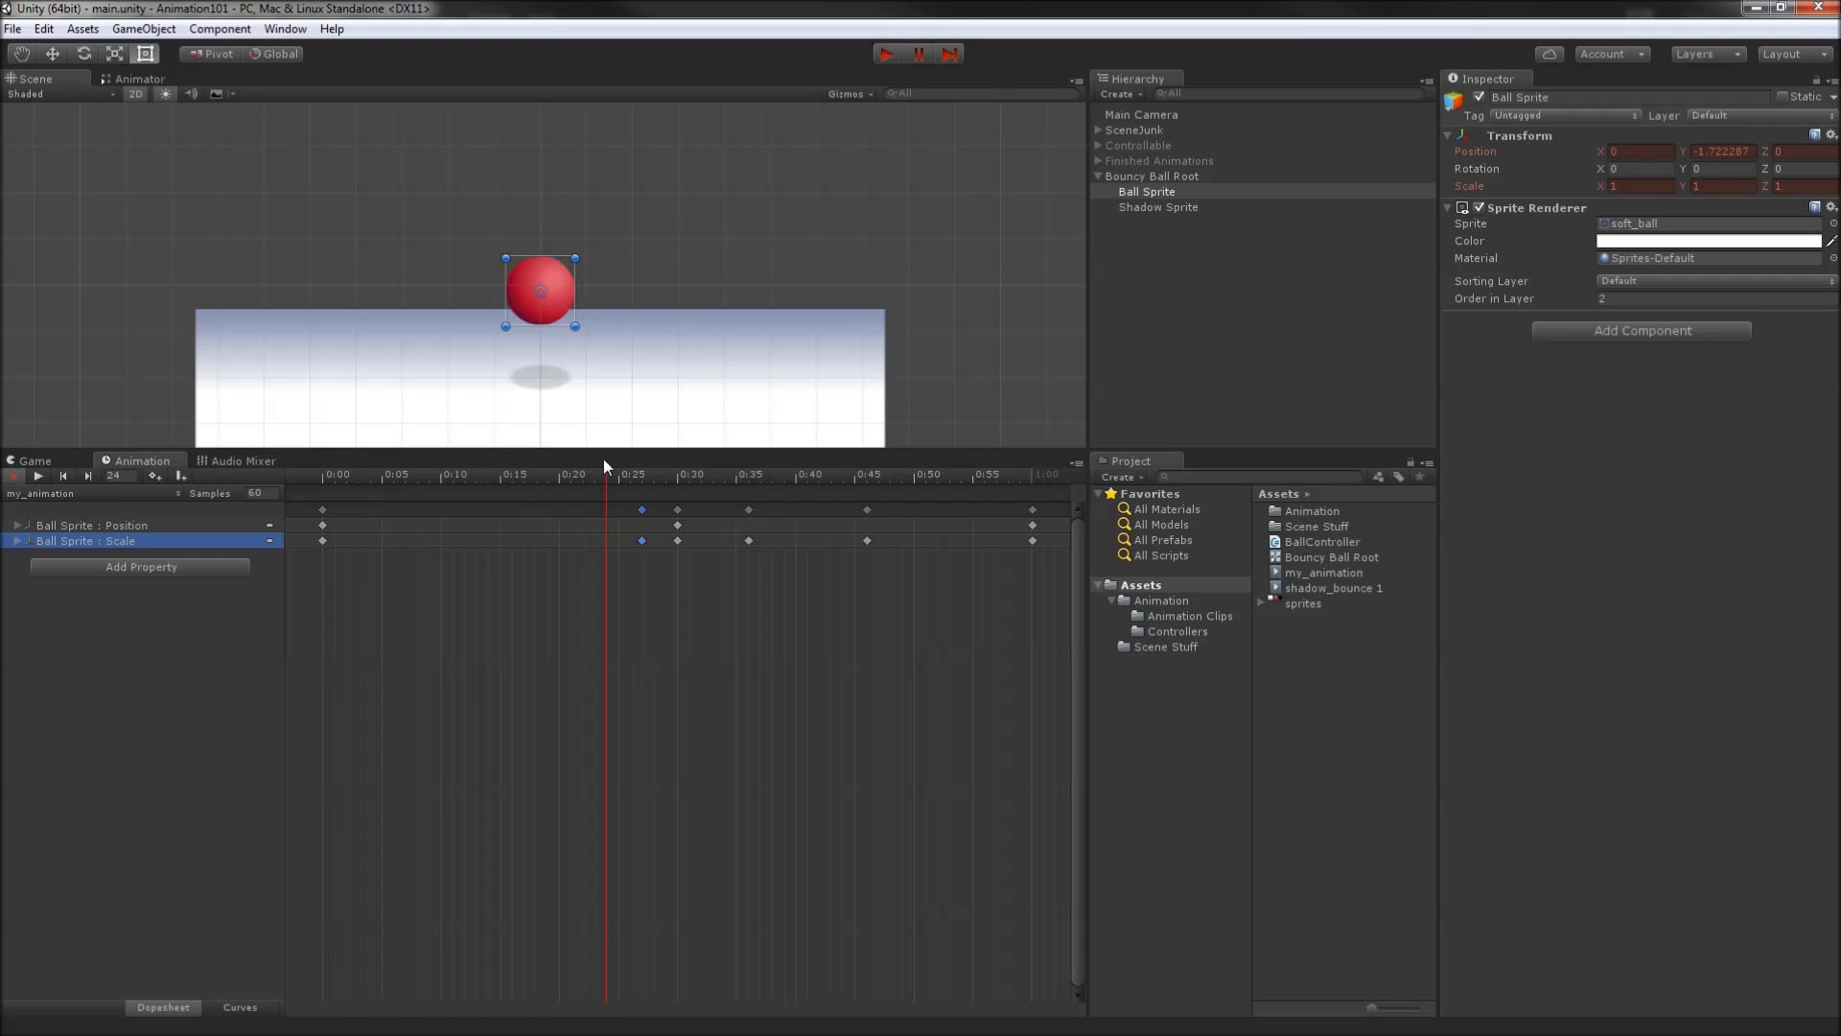
{"action": "key", "text": "ctrl+p"}
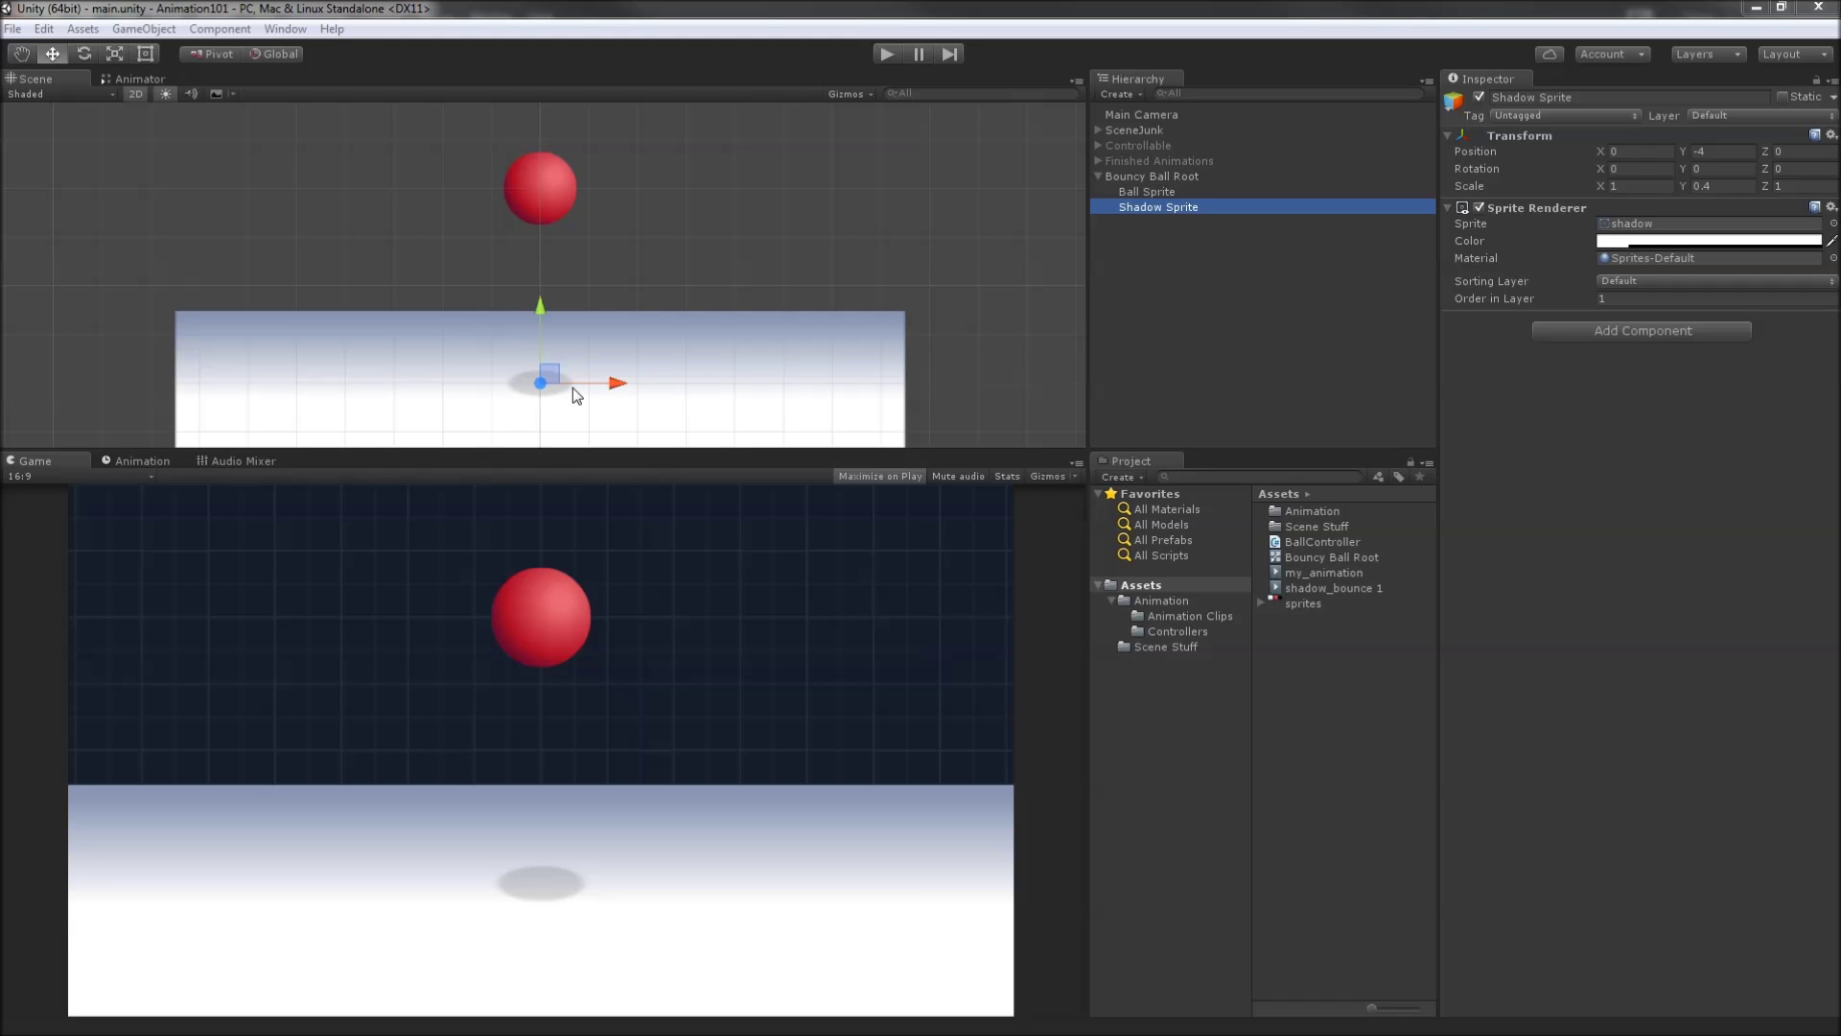
Try moving Bouncy Ball Root slightly in the scene and undo the move
{"action": "left_click", "coordinate": [1222, 175]}
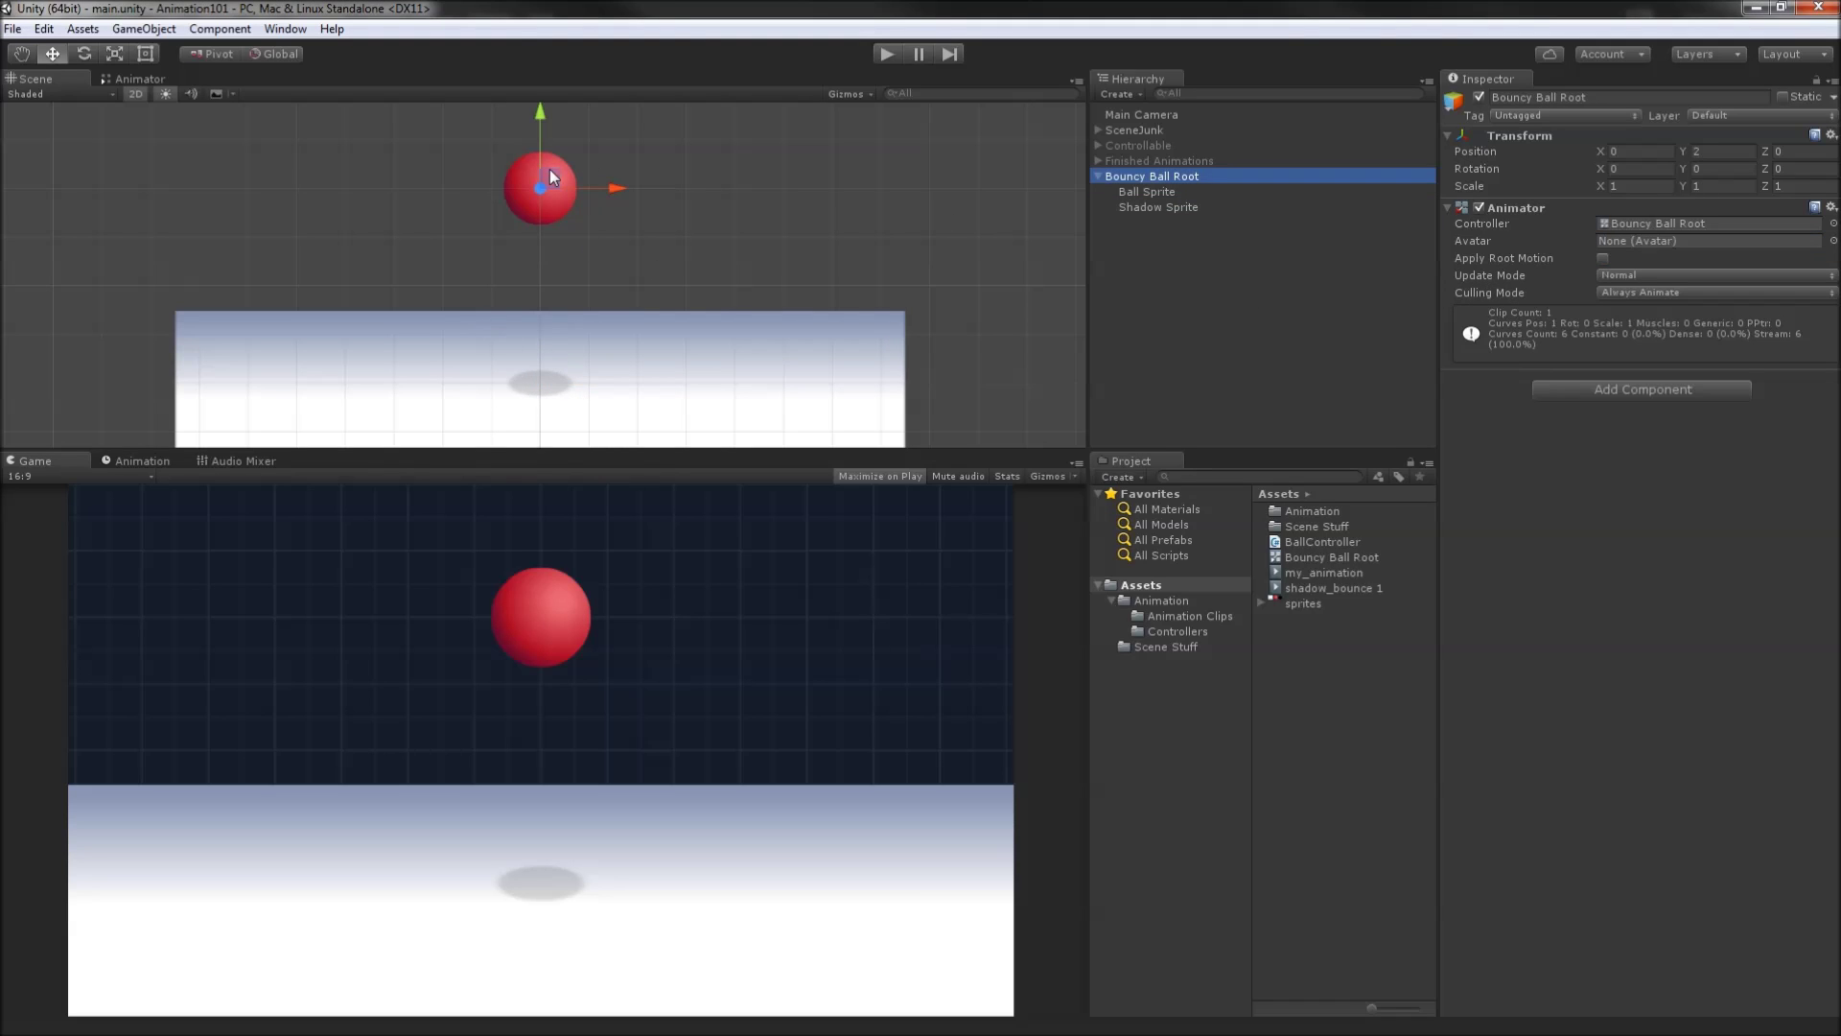
{"action": "mouse_move", "coordinate": [549, 170]}
{"action": "left_mouse_down"}
{"action": "mouse_move", "coordinate": [501, 144]}
{"action": "mouse_move", "coordinate": [527, 238]}
{"action": "mouse_move", "coordinate": [534, 136]}
{"action": "mouse_move", "coordinate": [548, 178]}
{"action": "left_mouse_up"}
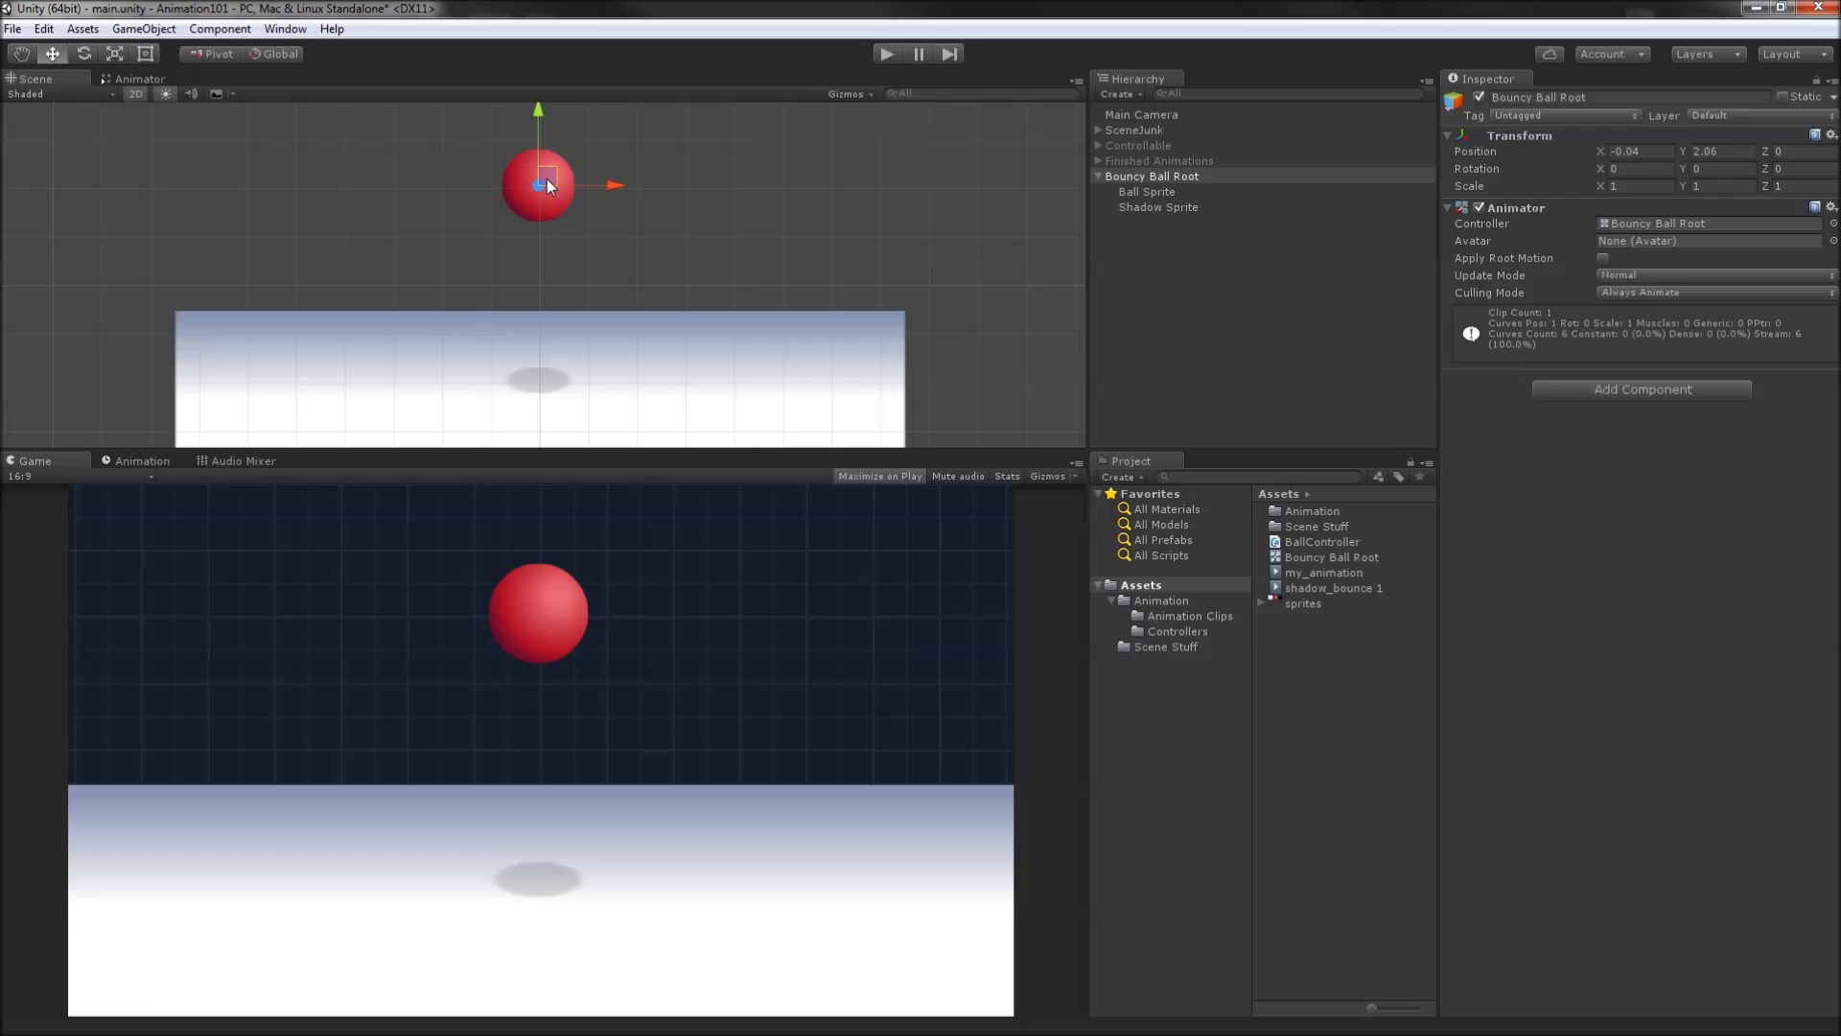
{"action": "key", "text": "ctrl+z"}
Keyframe an enlarged Shadow Sprite scale of about 1.34 by 0.54 at frame 0 and scrub towards the impact
{"action": "left_click", "coordinate": [1156, 207]}
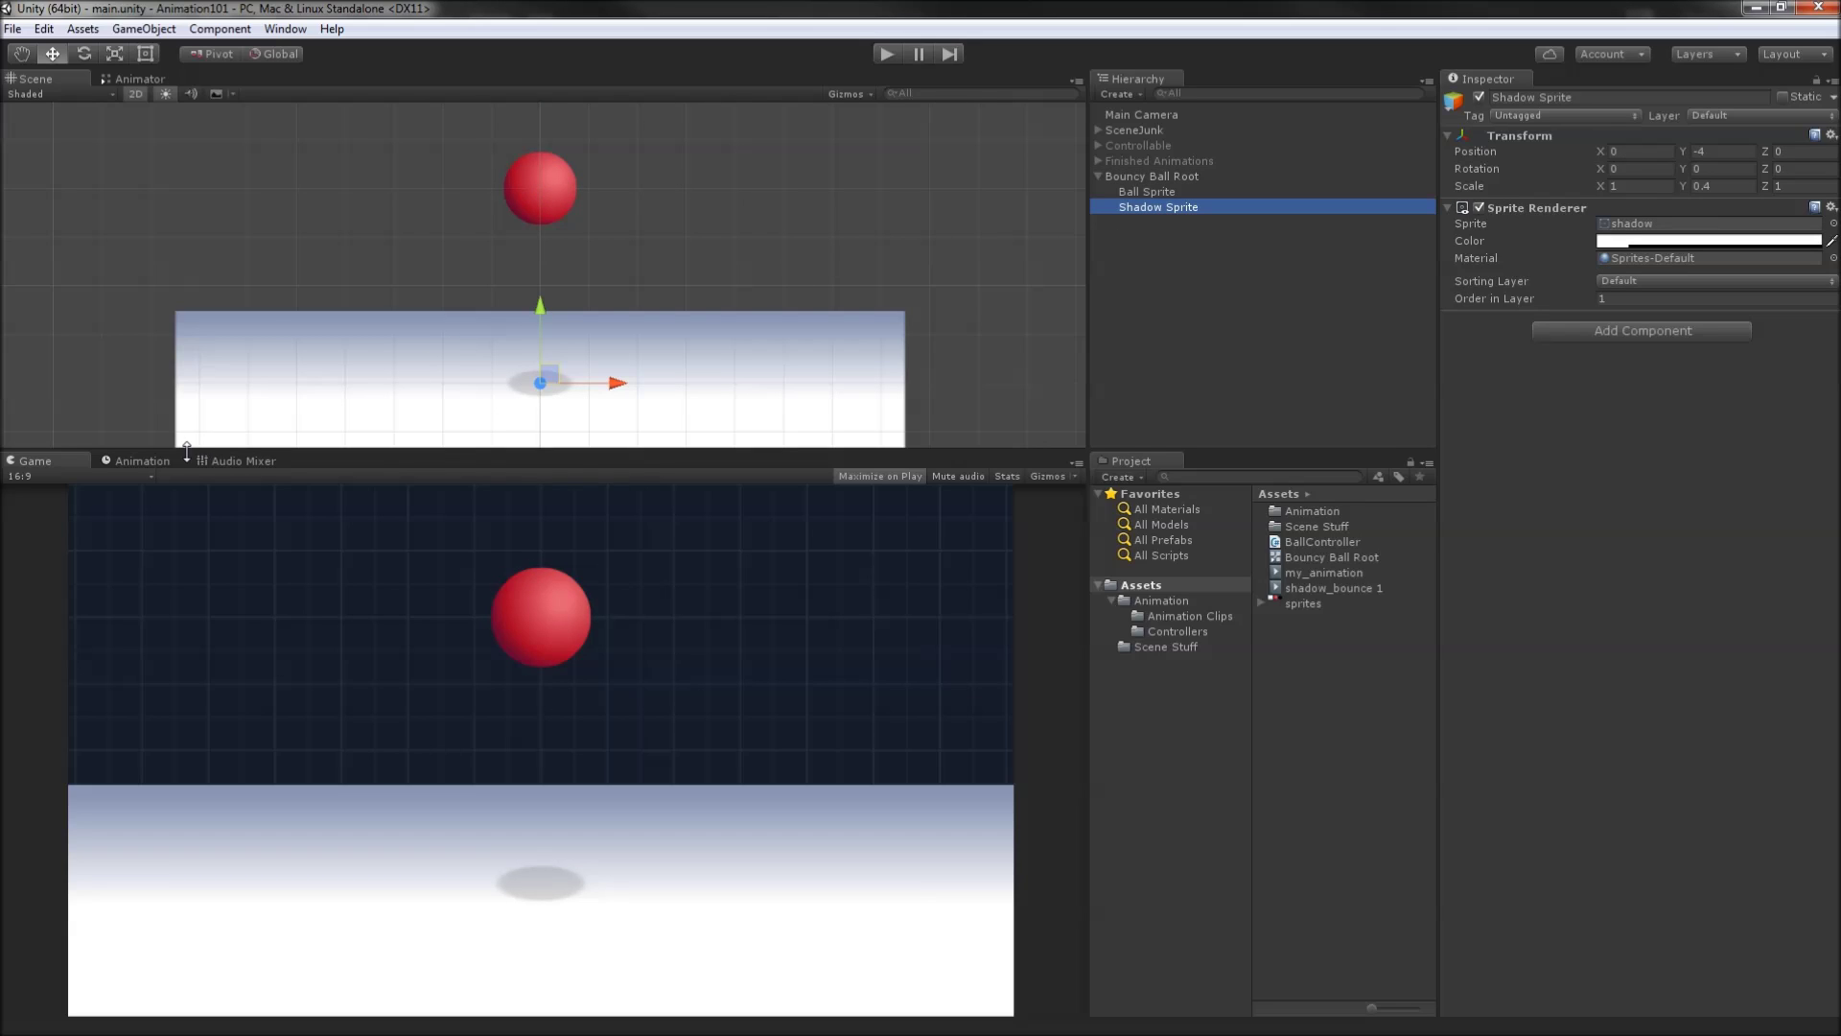
{"action": "left_click", "coordinate": [143, 462]}
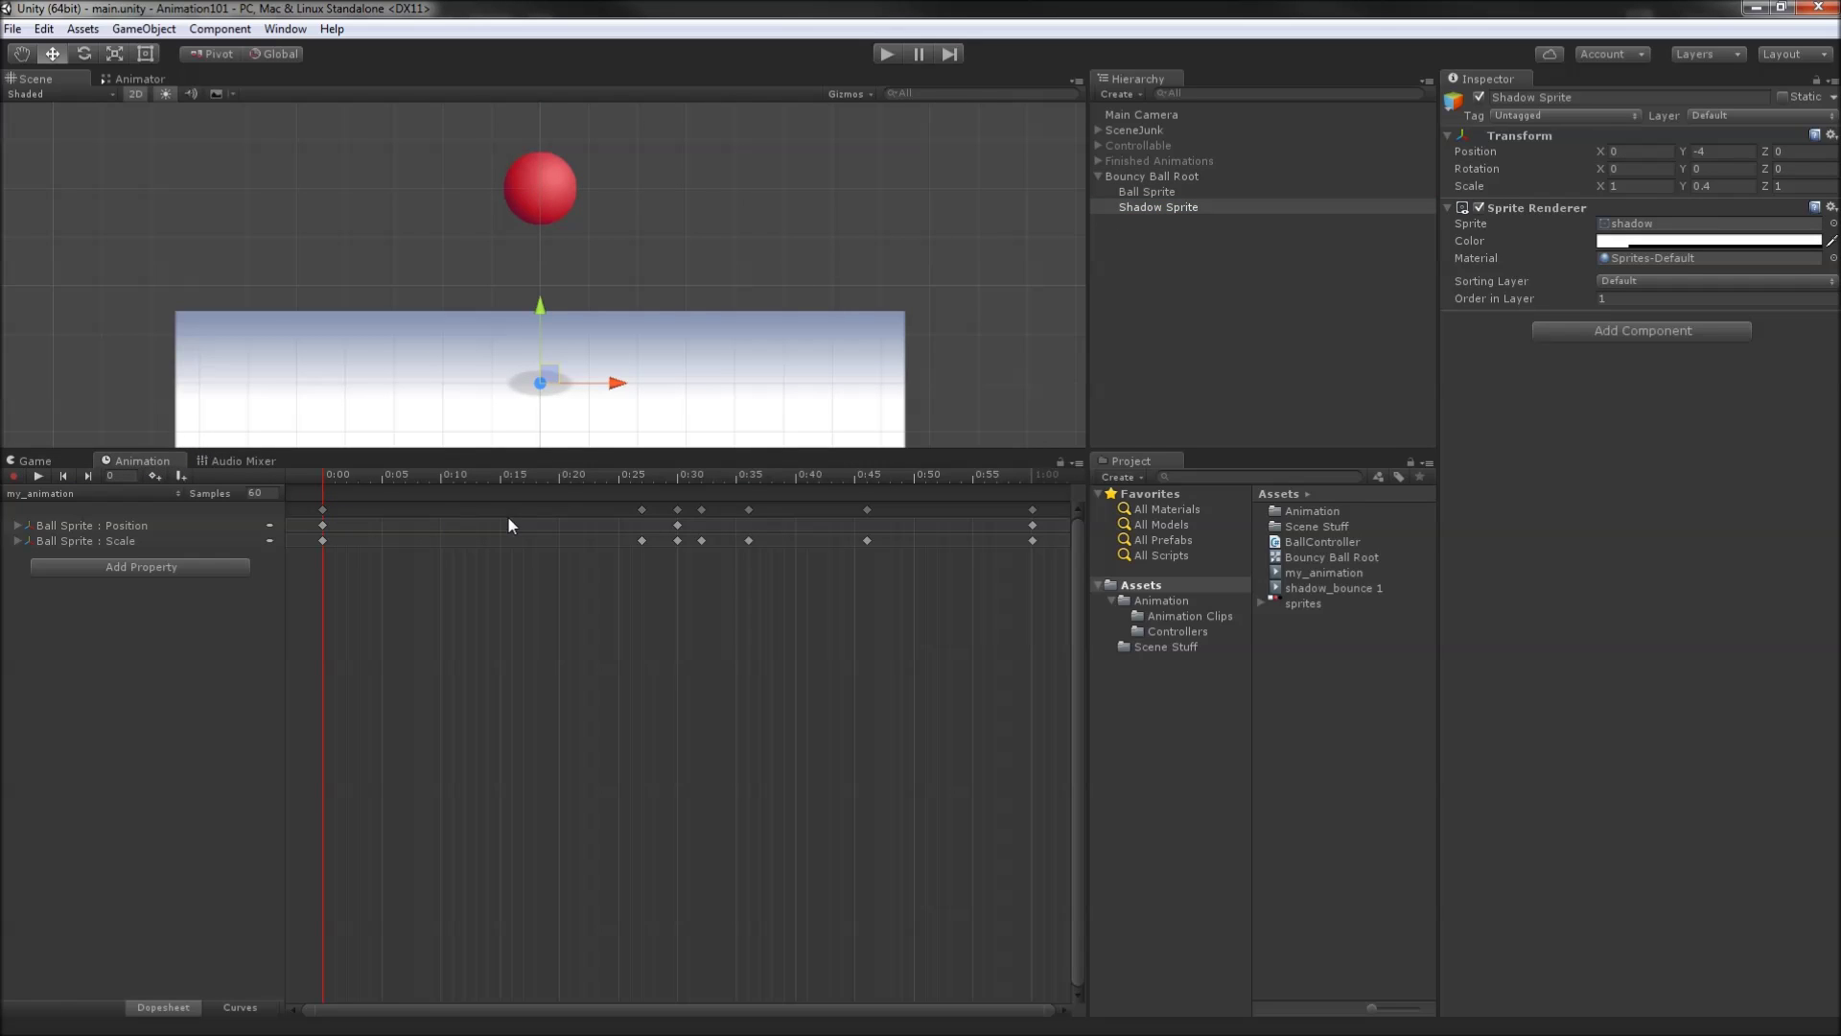
{"action": "key", "text": "r"}
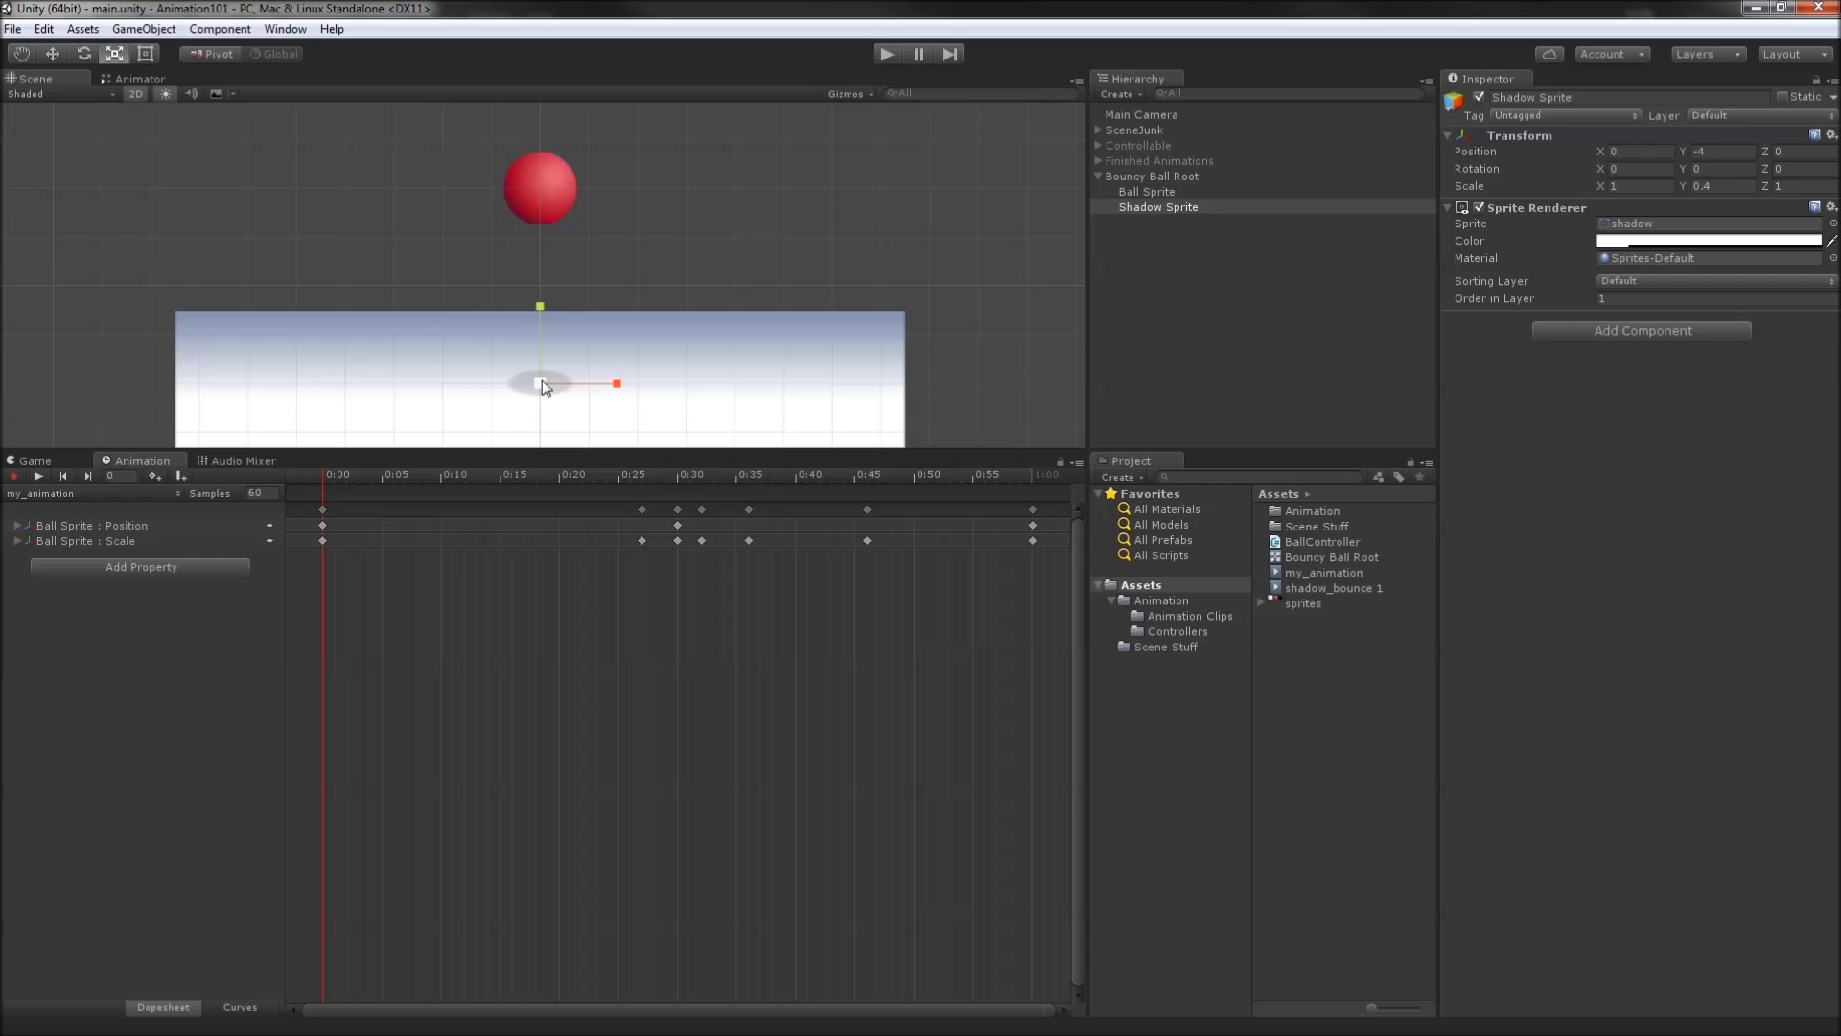
{"action": "left_click_drag", "start_coordinate": [542, 385], "coordinate": [579, 399]}
{"action": "left_click_drag", "start_coordinate": [686, 474], "coordinate": [654, 473]}
Set both tangents of the Shadow Sprite scale keys at 0:30 to Free, reshape their curves, and return to the first frame
{"action": "key", "text": "c"}
{"action": "left_click_drag", "start_coordinate": [719, 970], "coordinate": [610, 673]}
{"action": "right_click", "coordinate": [678, 709]}
{"action": "mouse_move", "coordinate": [816, 912]}
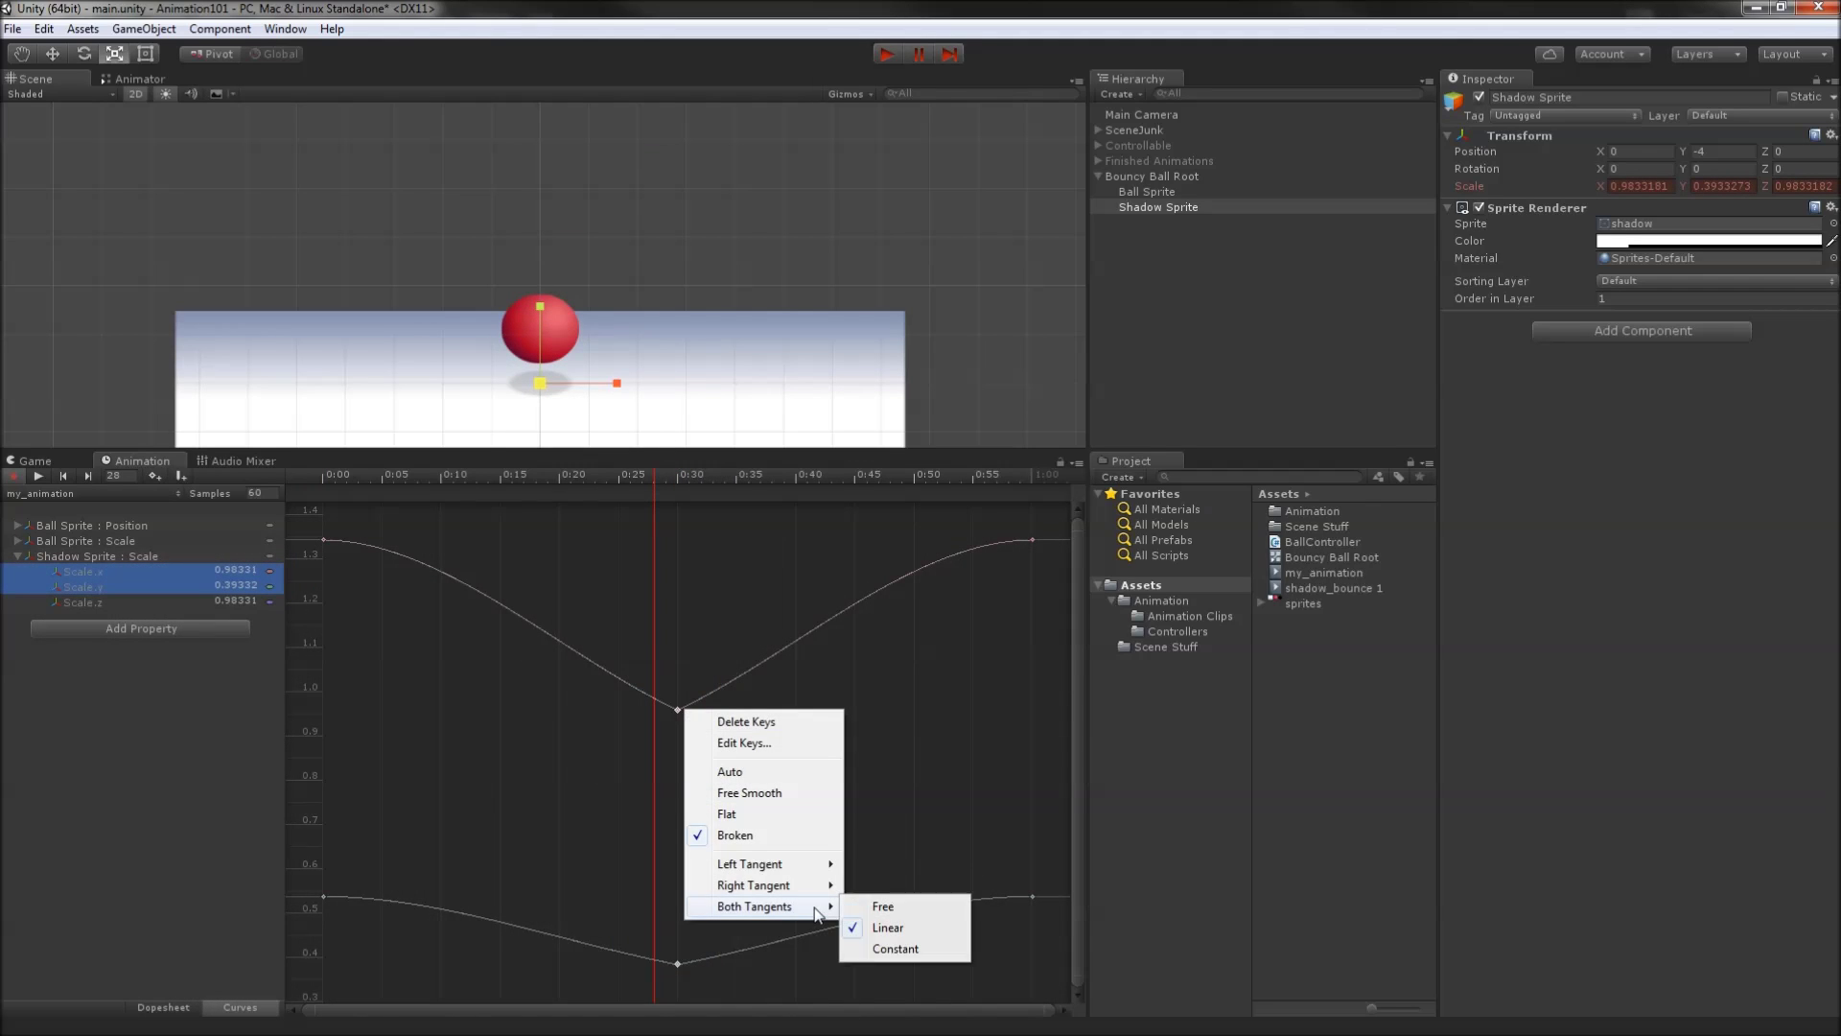
{"action": "left_click", "coordinate": [882, 906]}
{"action": "key", "text": "alt+period"}
{"action": "left_click_drag", "start_coordinate": [728, 685], "coordinate": [661, 686]}
{"action": "key", "text": "shift+comma"}
{"action": "key", "text": "c"}
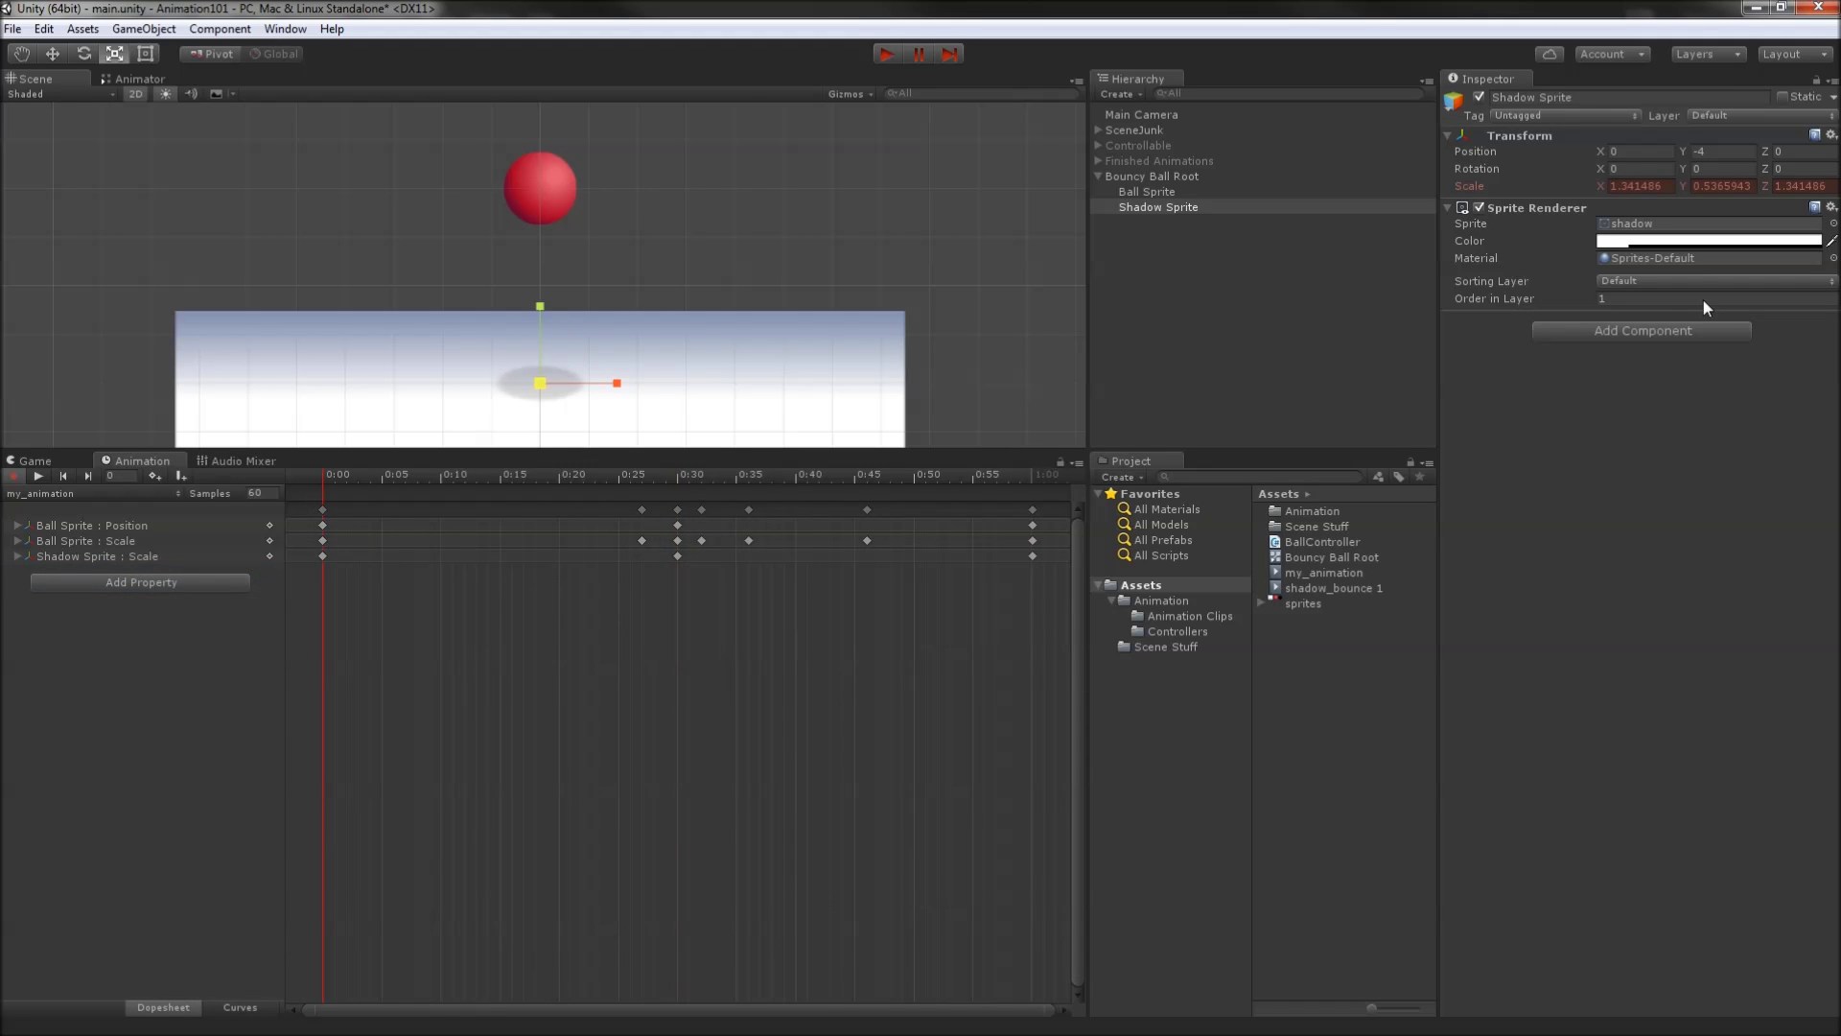
Set the Shadow Sprite's color alpha to 12 at frame 0 and open its color for editing at frame 30
{"action": "left_click", "coordinate": [1641, 242]}
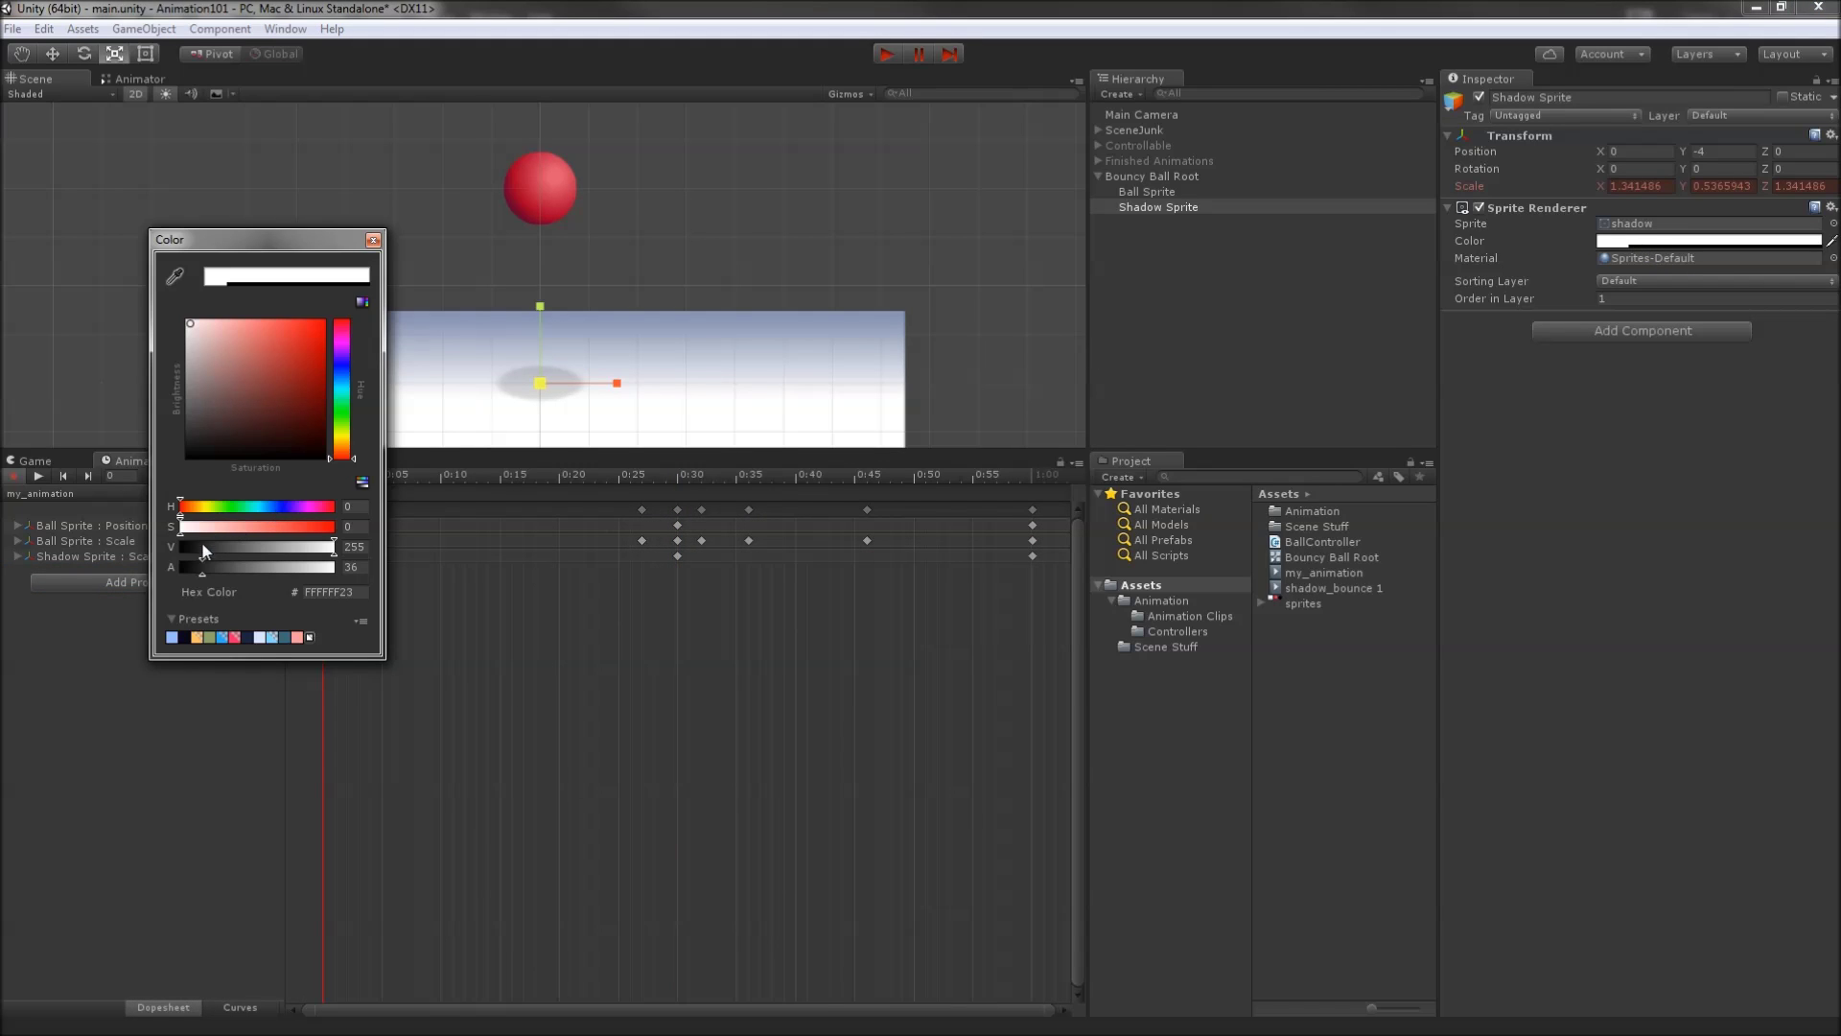
{"action": "left_click_drag", "start_coordinate": [198, 572], "coordinate": [188, 573]}
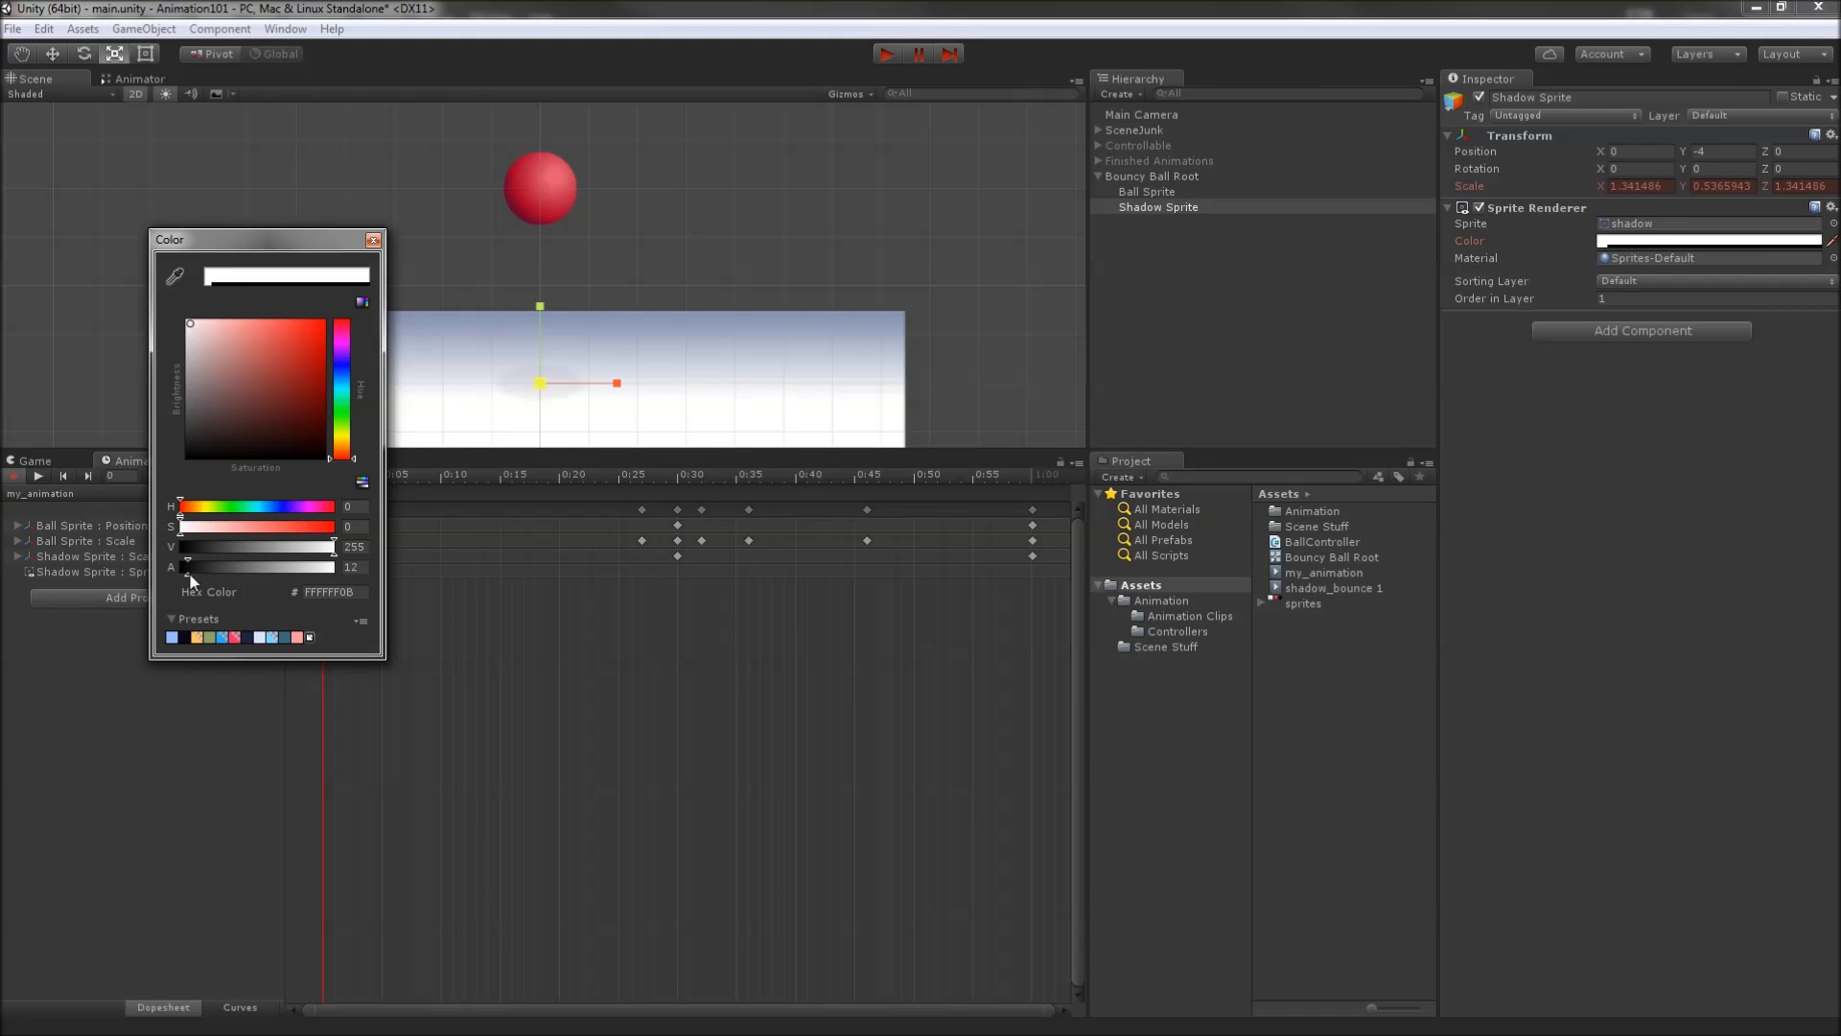
{"action": "left_click", "coordinate": [671, 480]}
{"action": "left_click", "coordinate": [677, 477]}
{"action": "left_click", "coordinate": [1639, 242]}
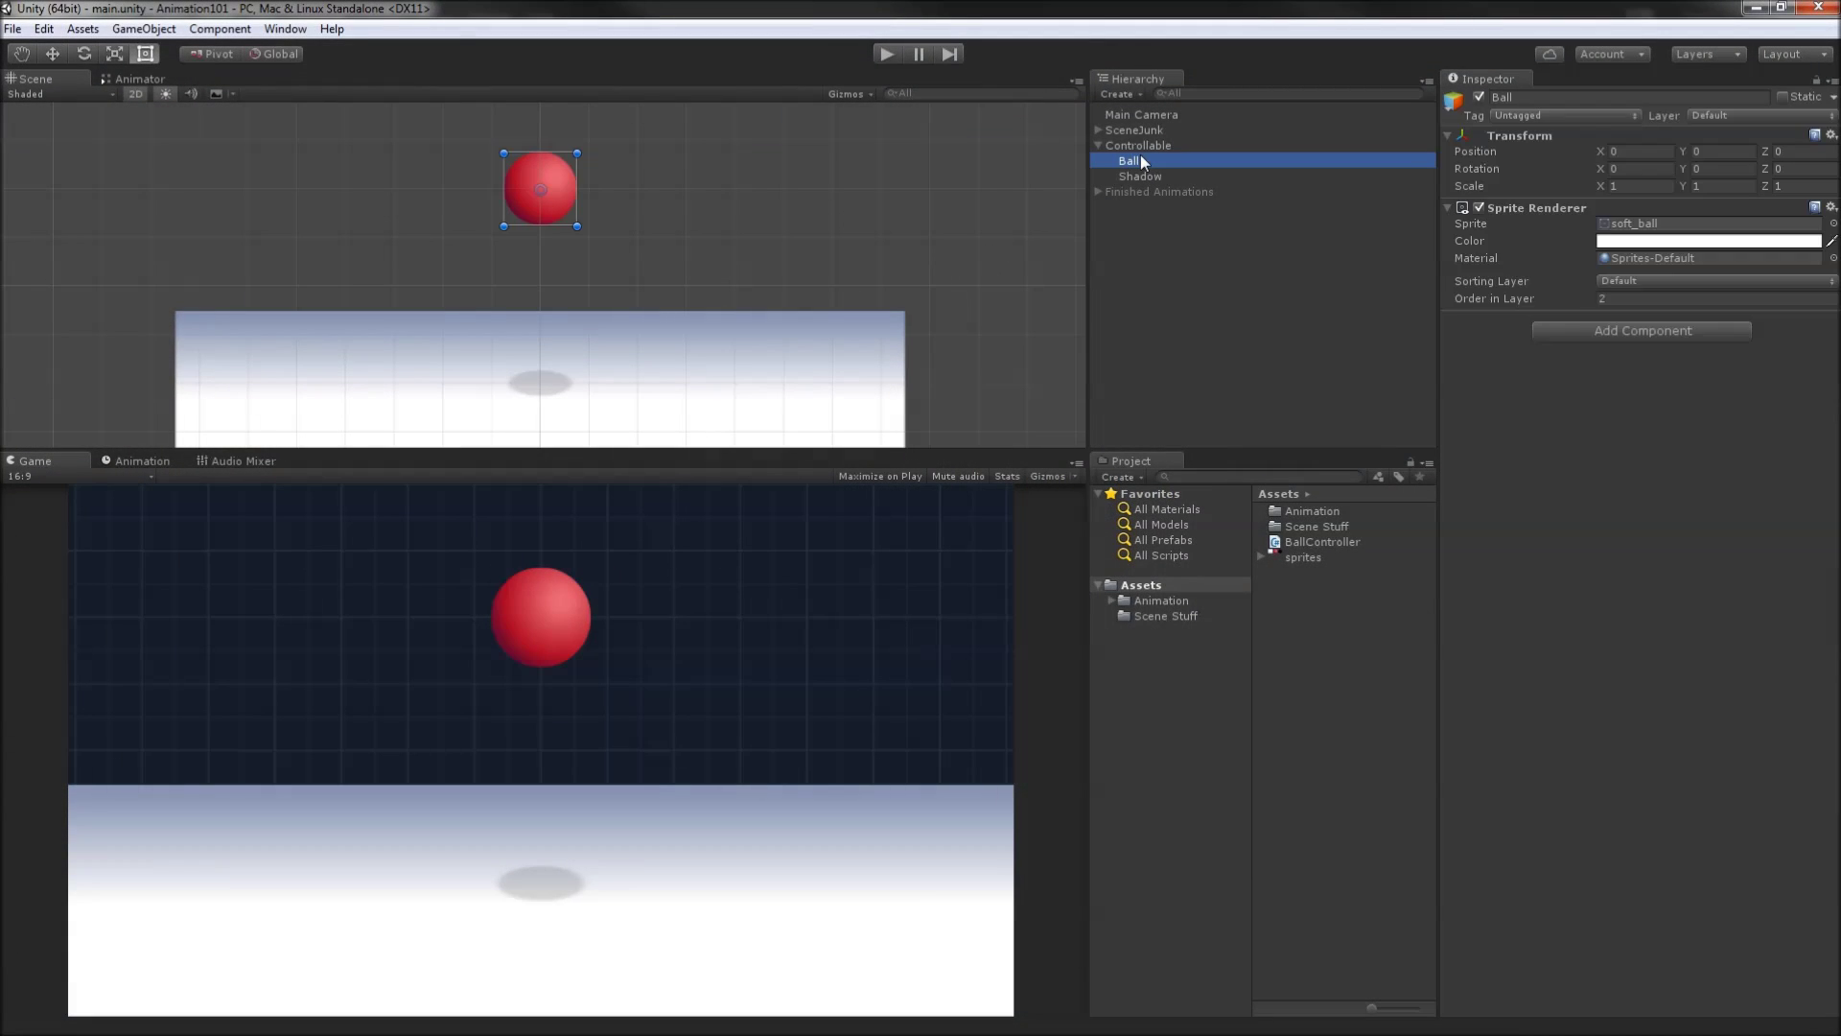
Play the scene with the Controllable object and steer the bouncing ball left and right to test its movement
{"action": "left_click", "coordinate": [1160, 145]}
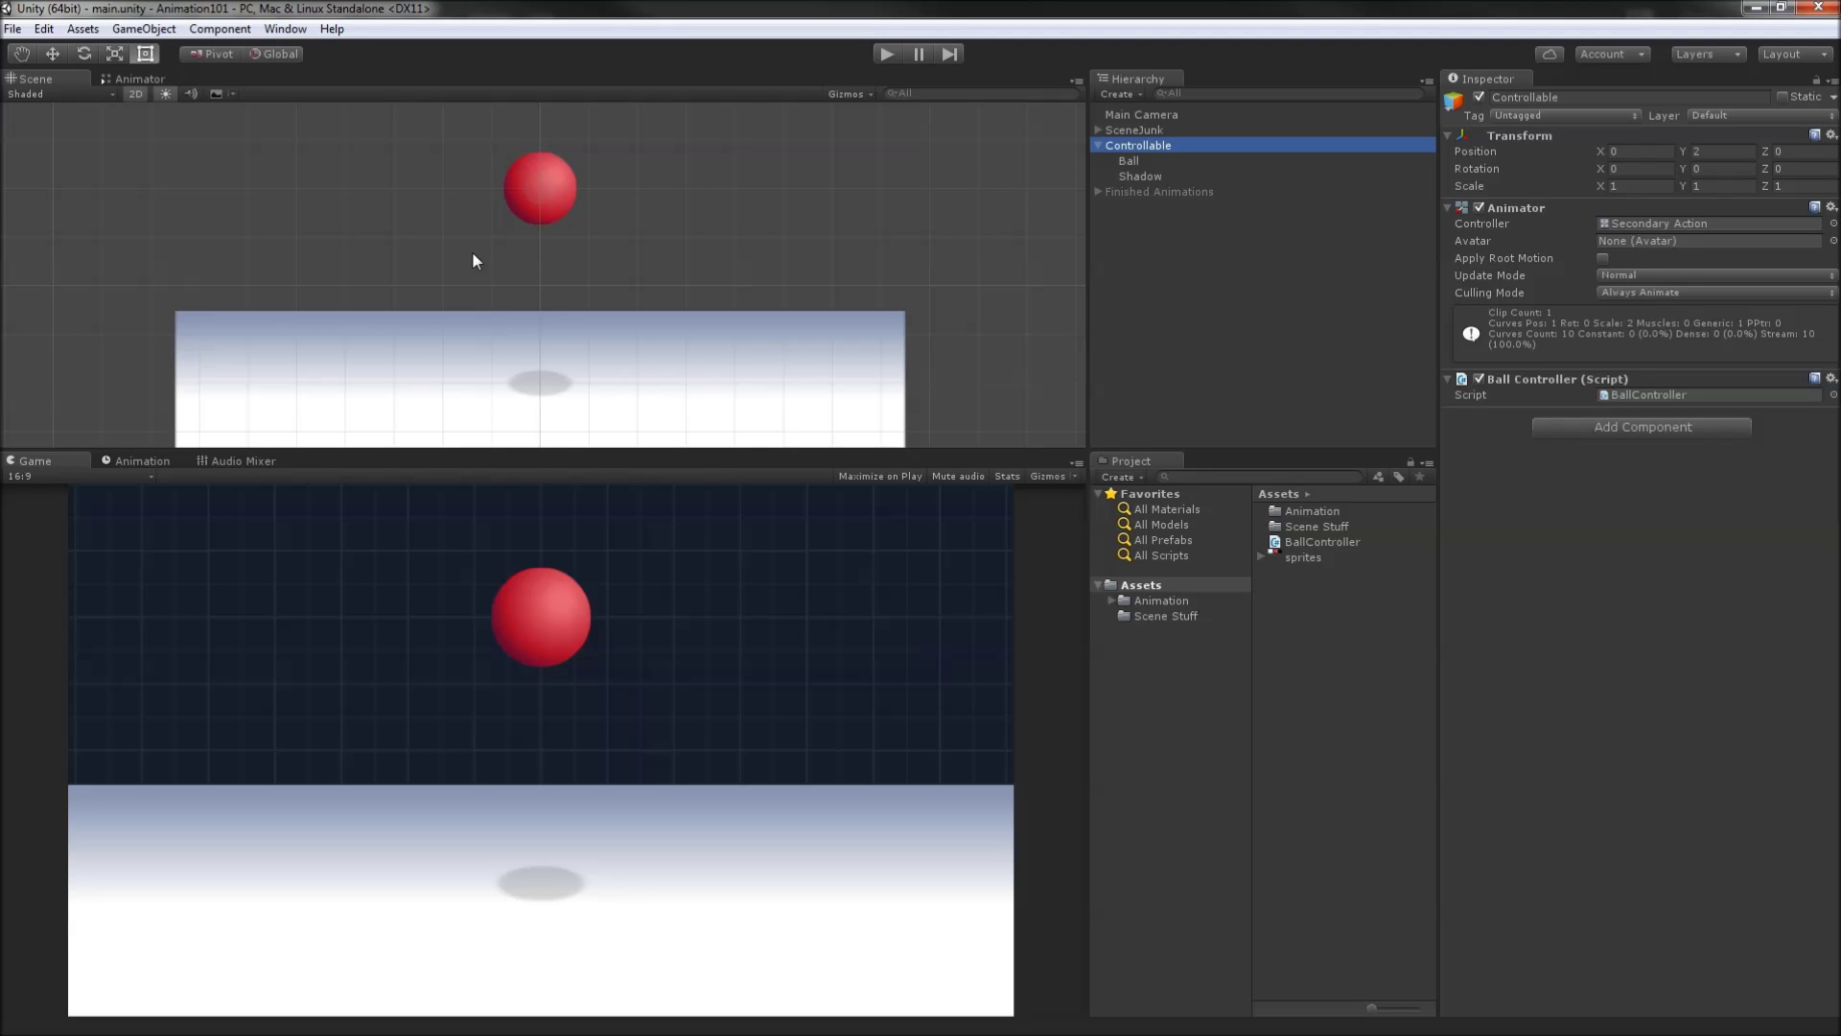
{"action": "left_click", "coordinate": [886, 55]}
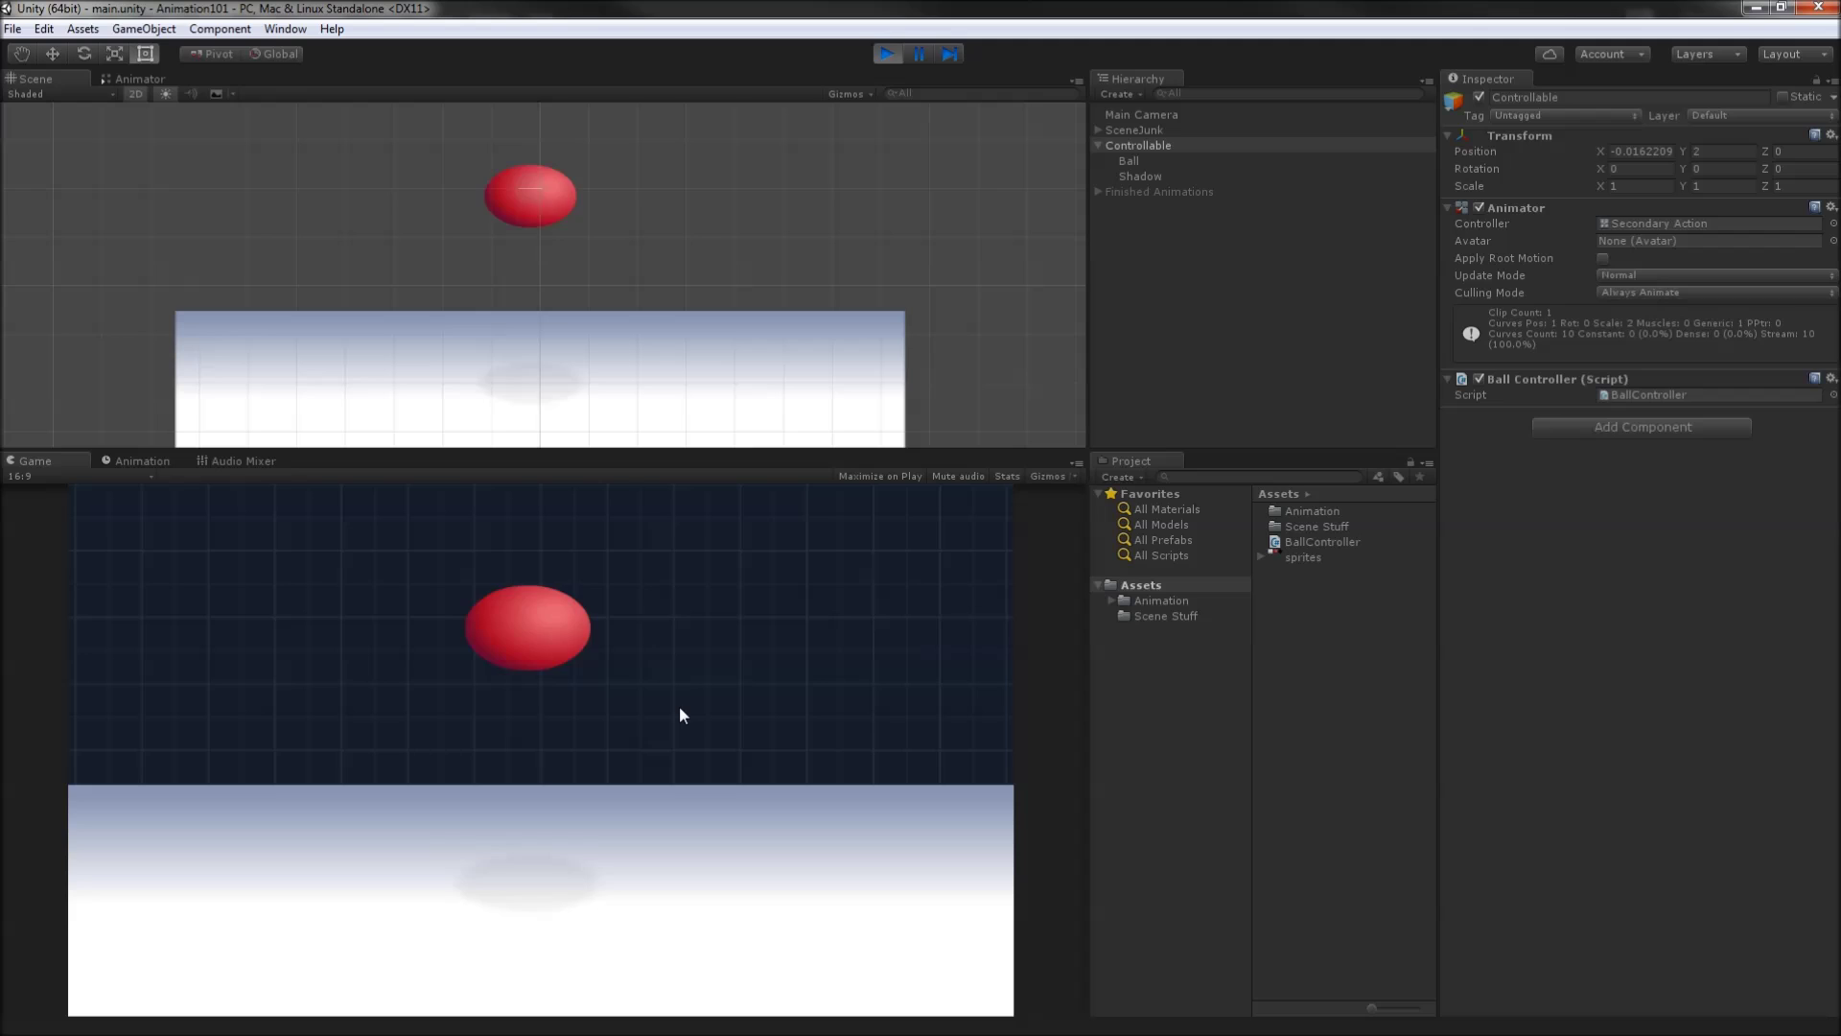
{"action": "key", "text": "Left"}
{"action": "key", "text": "Right"}
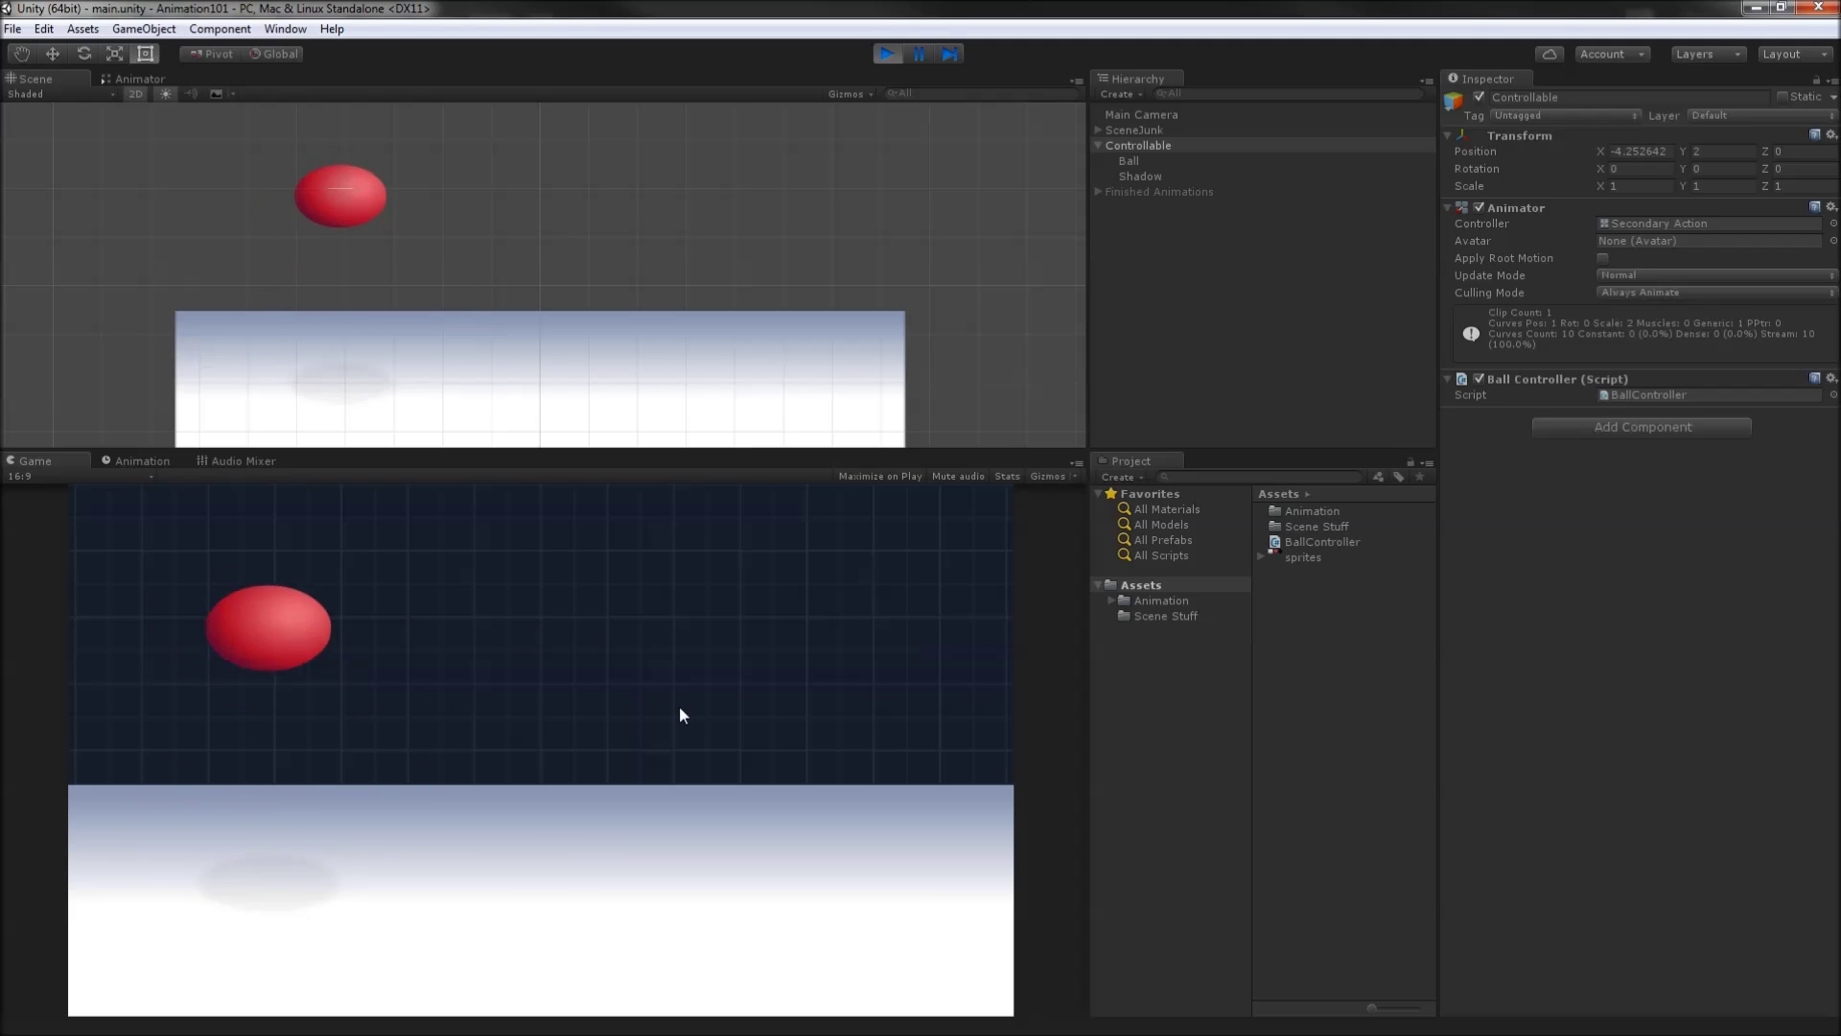
{"action": "key", "text": "Right"}
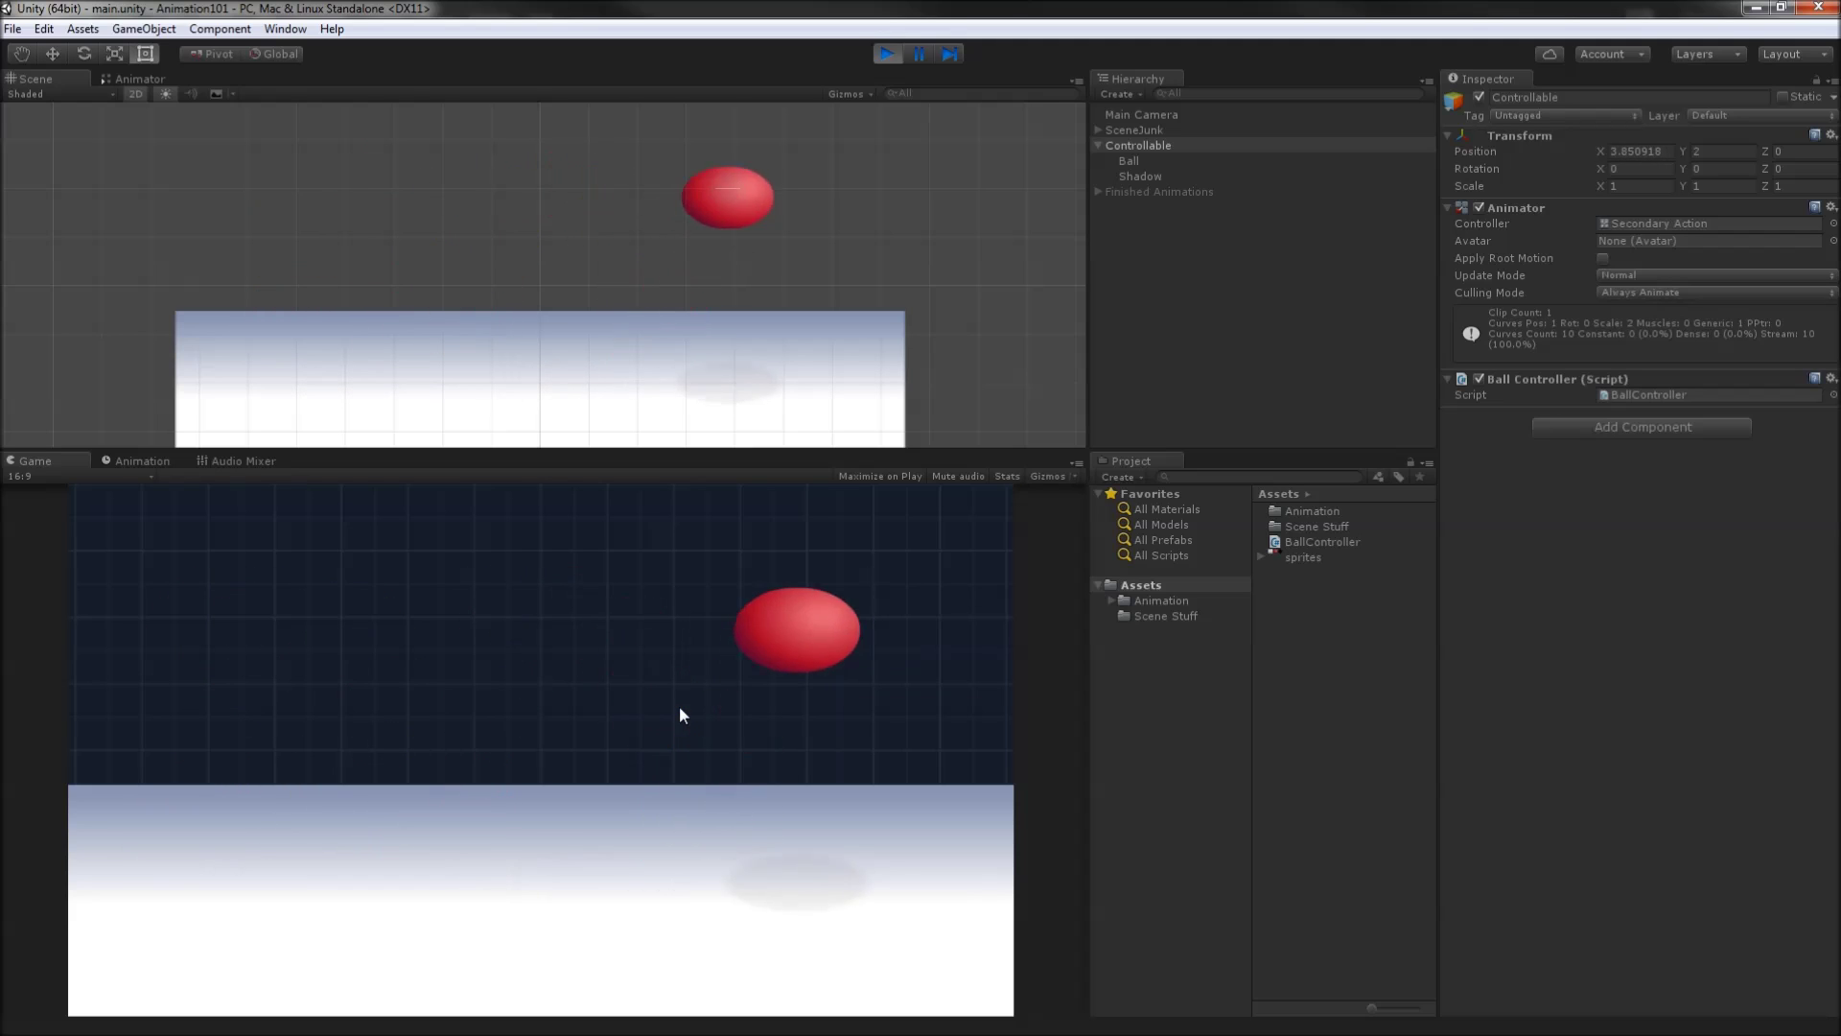
{"action": "key", "text": "Left"}
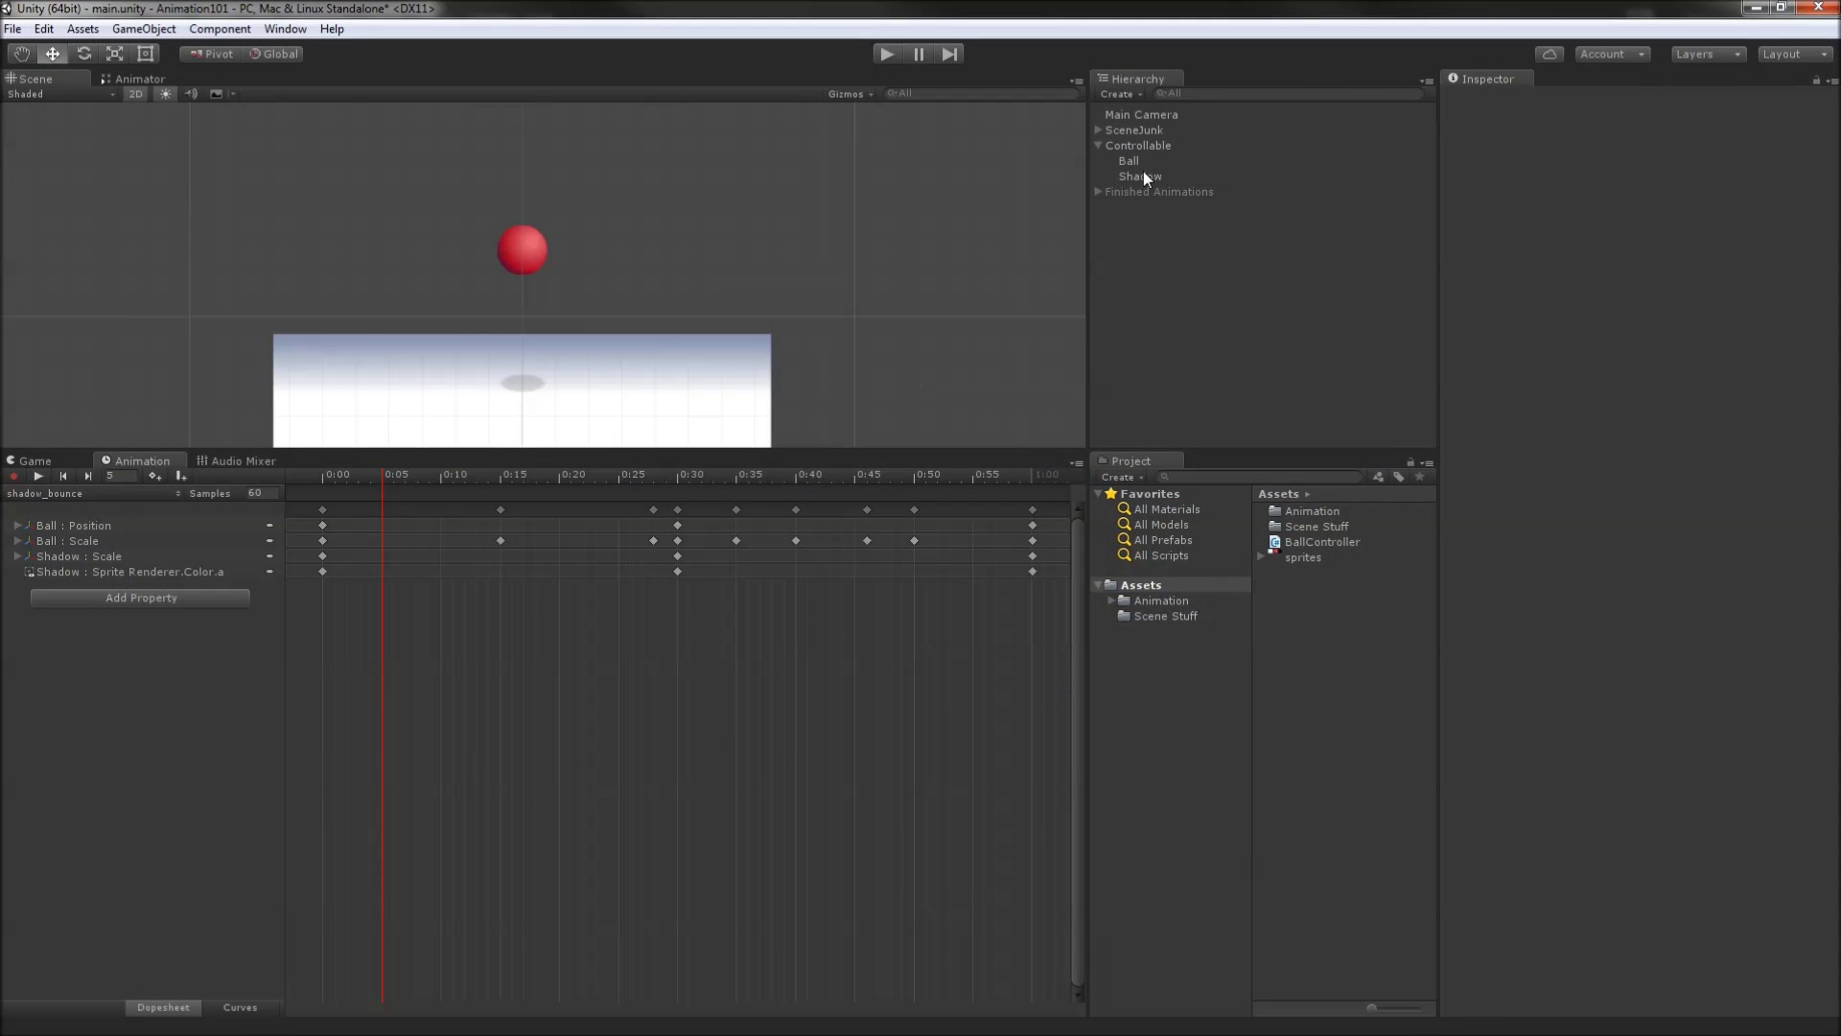
Rename the Ball child of Controllable to Red Ball
{"action": "left_click", "coordinate": [1143, 175]}
{"action": "key", "text": "Up"}
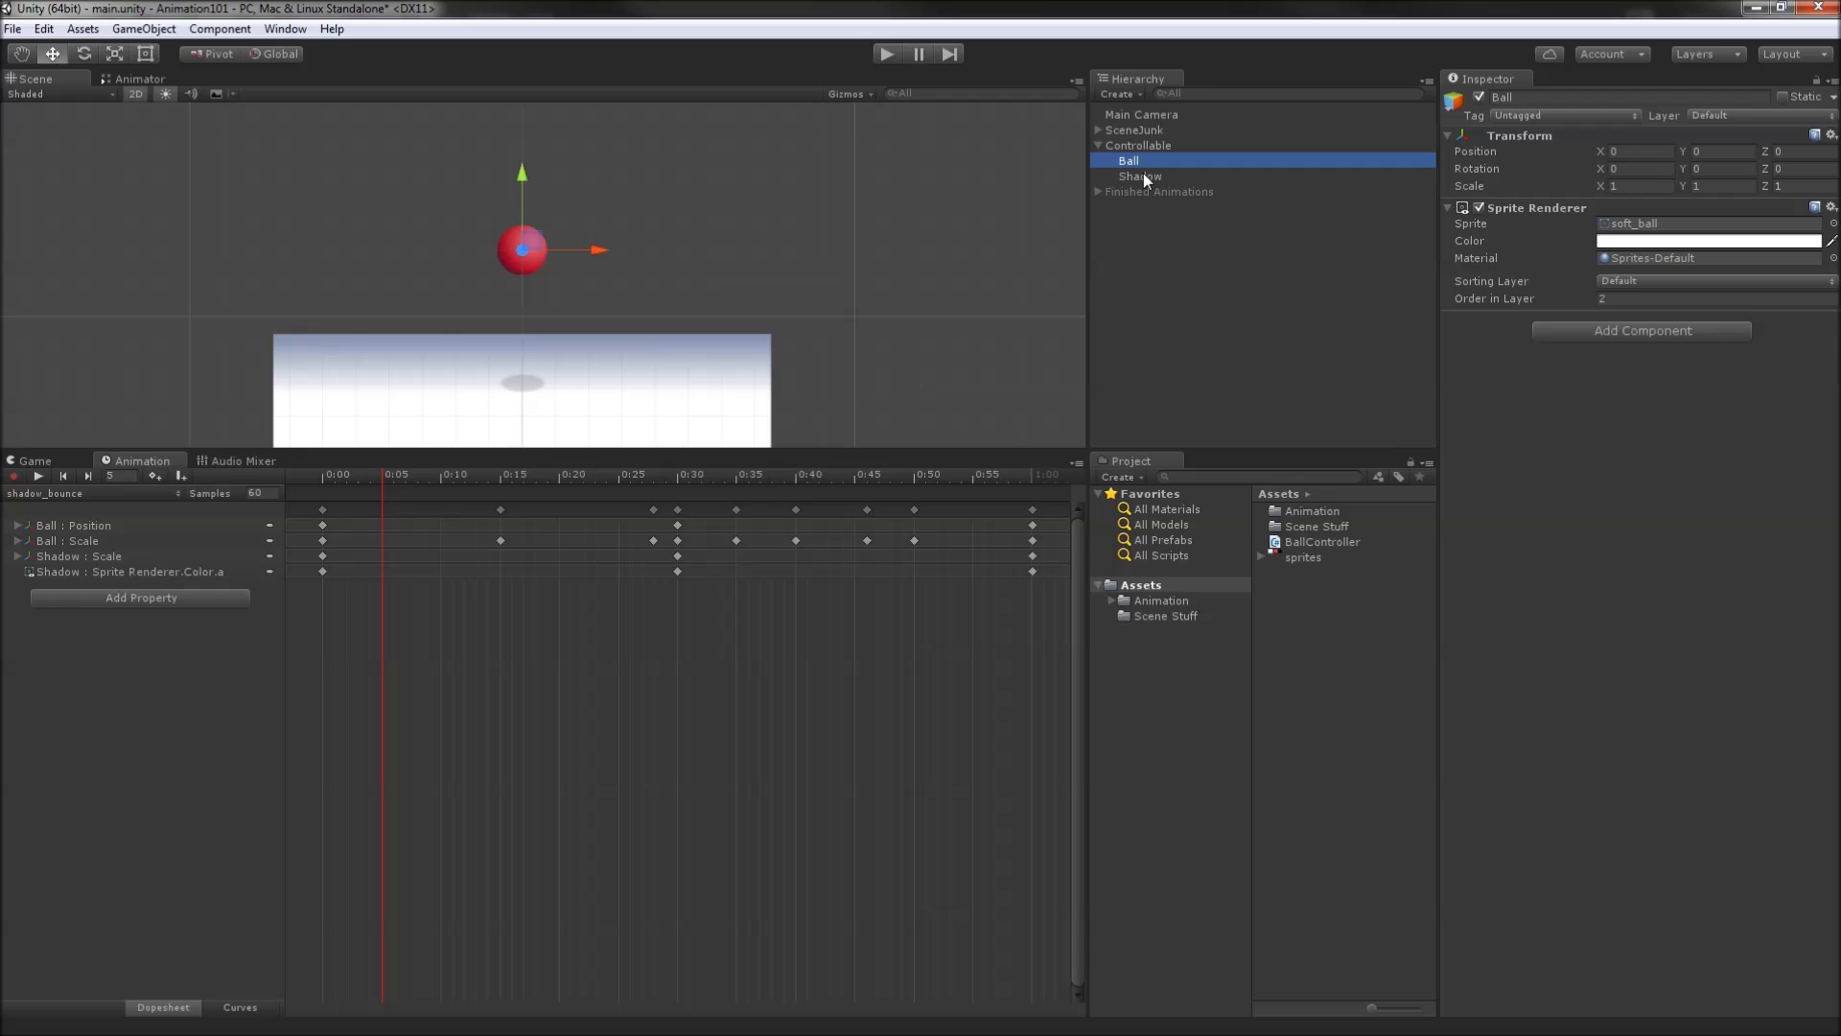
{"action": "key", "text": "Up"}
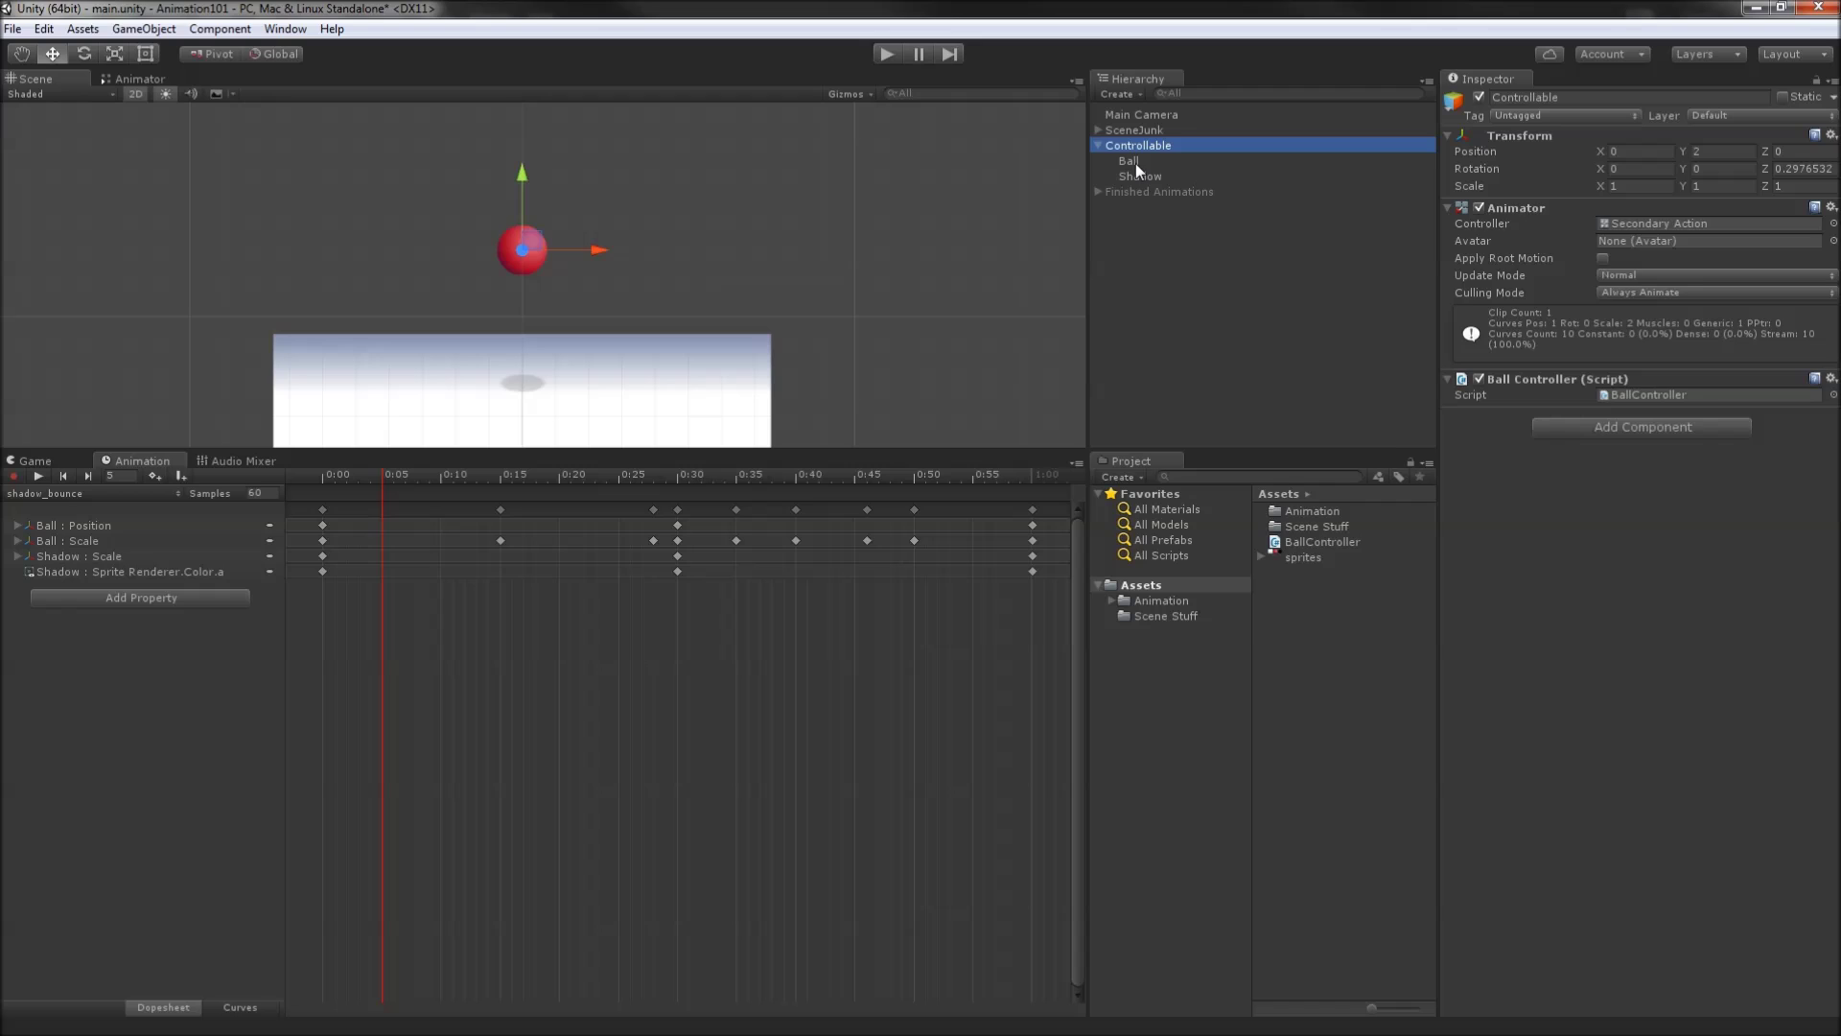
{"action": "left_click", "coordinate": [1137, 161]}
{"action": "left_click", "coordinate": [1153, 161]}
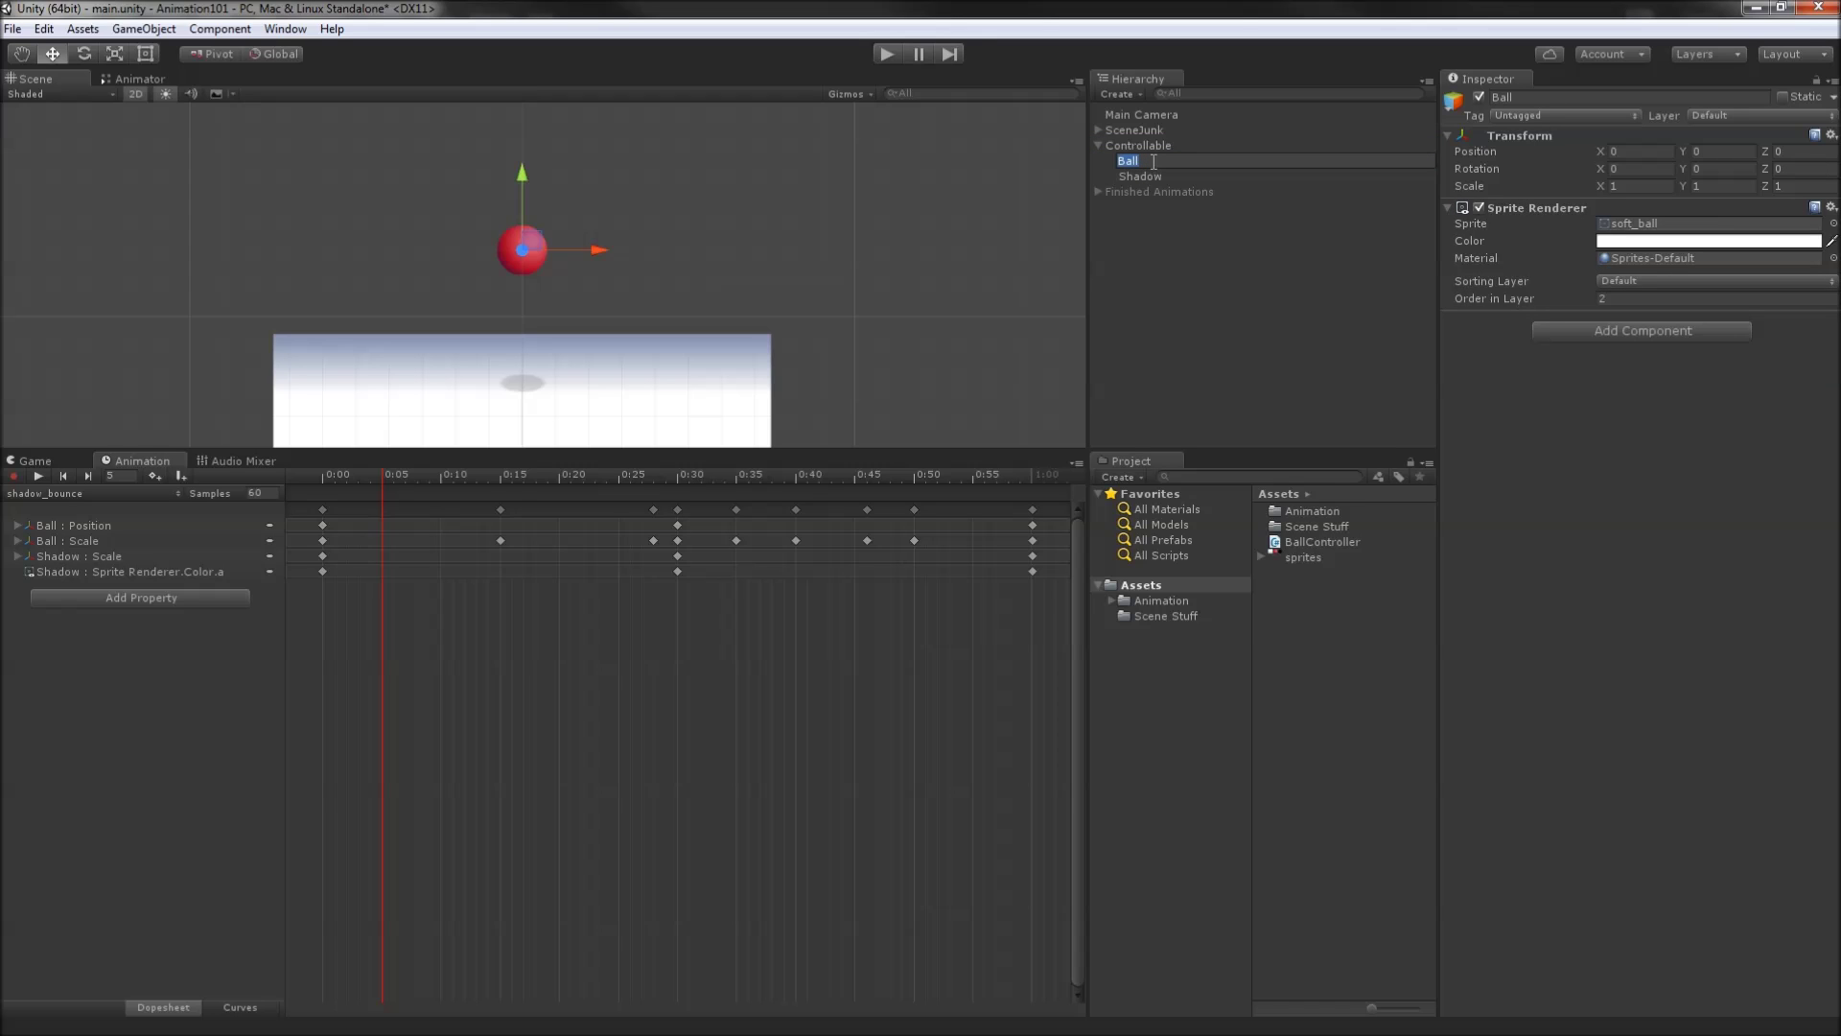
{"action": "type", "text": "Red Ball"}
{"action": "key", "text": "Return"}
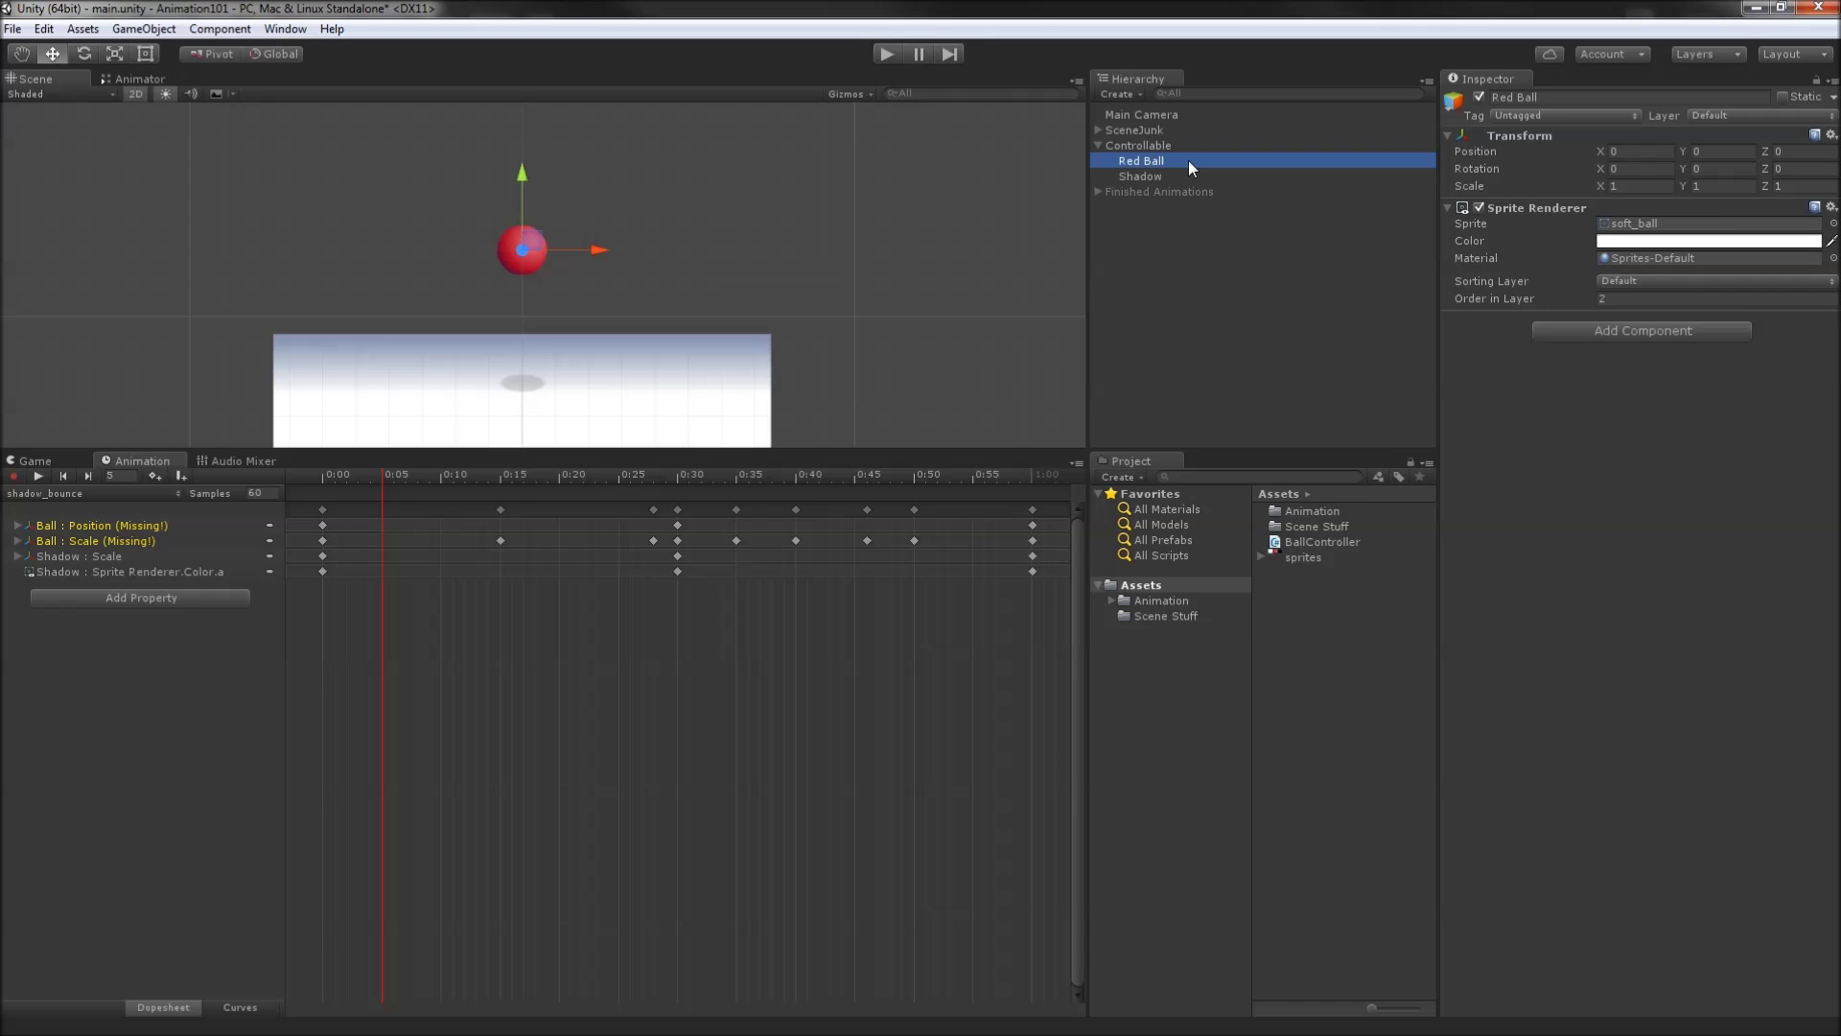